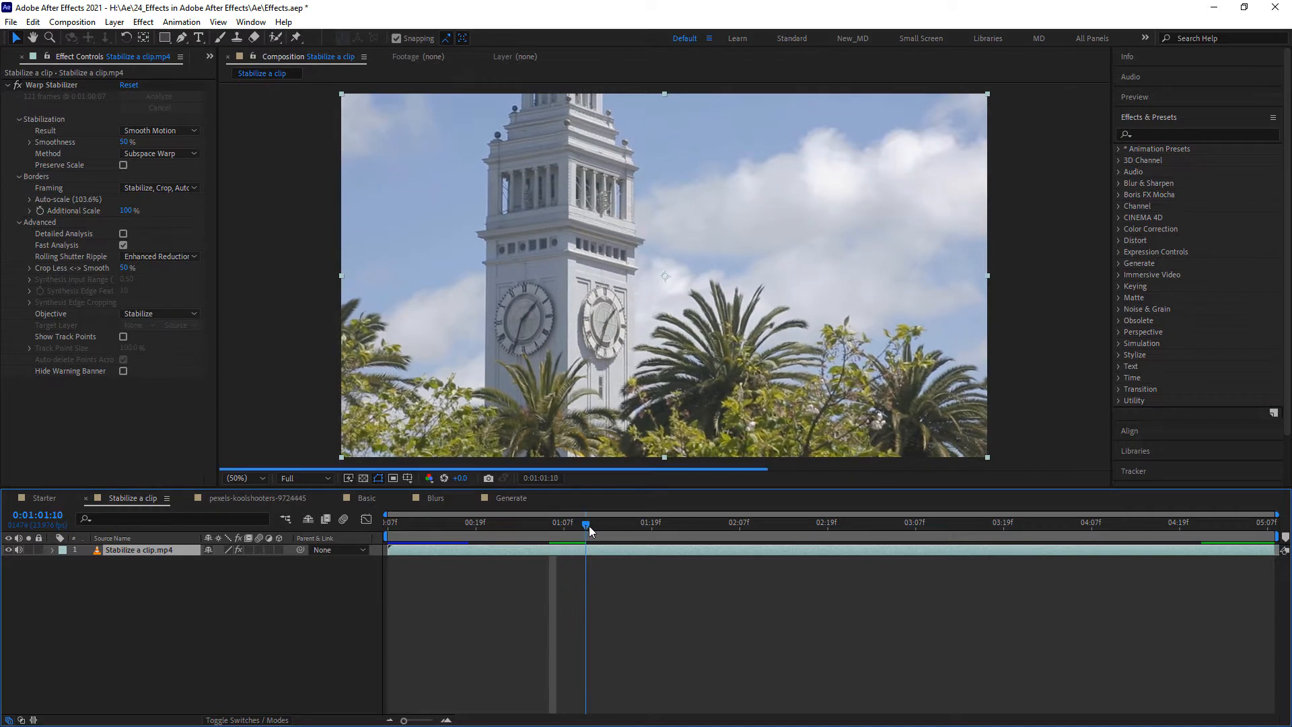
Play and scrub through the stabilized clock tower clip to review the result of its Warp Stabilizer effect
key(space)
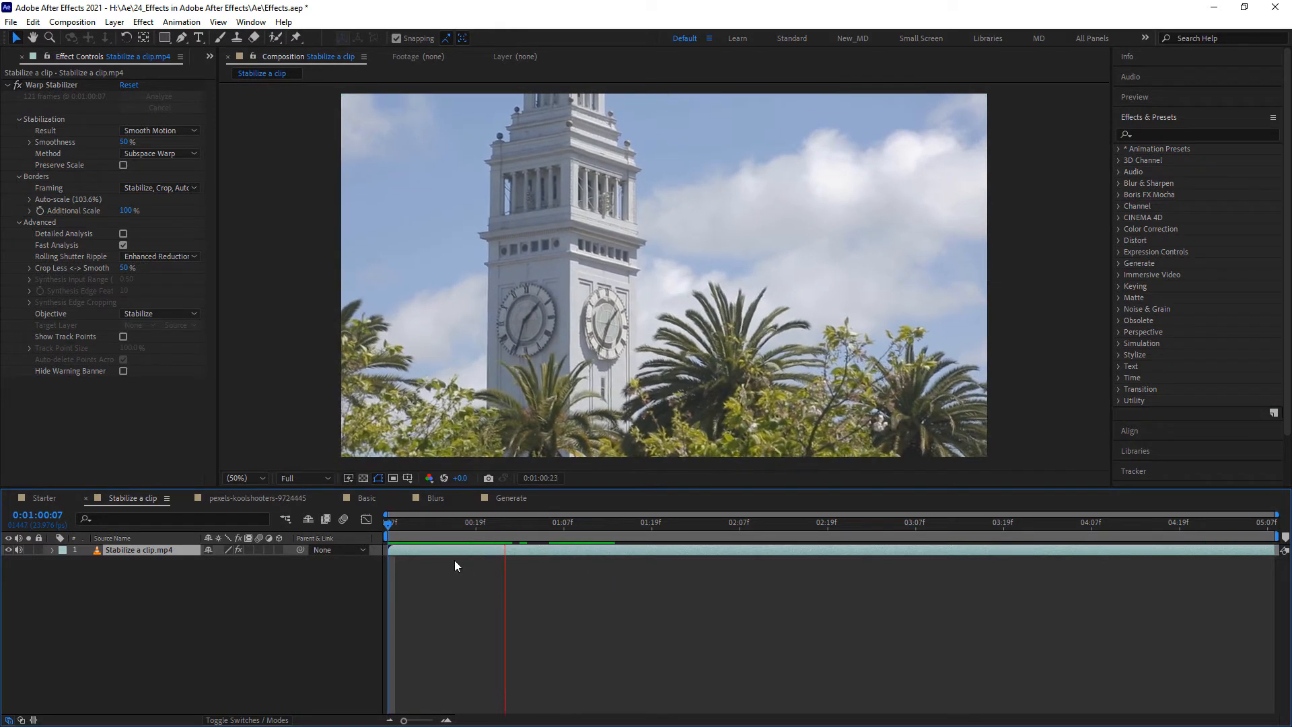
drag(538, 535, 821, 535)
click(70, 87)
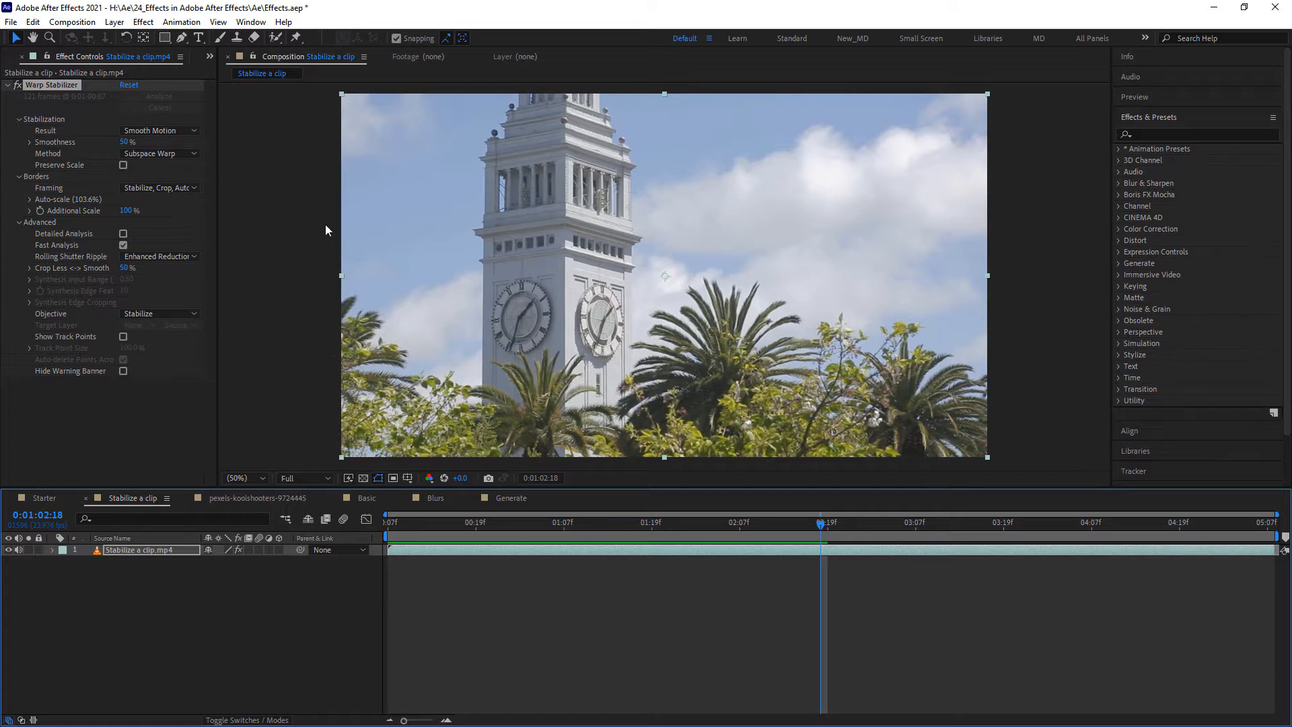
click(833, 525)
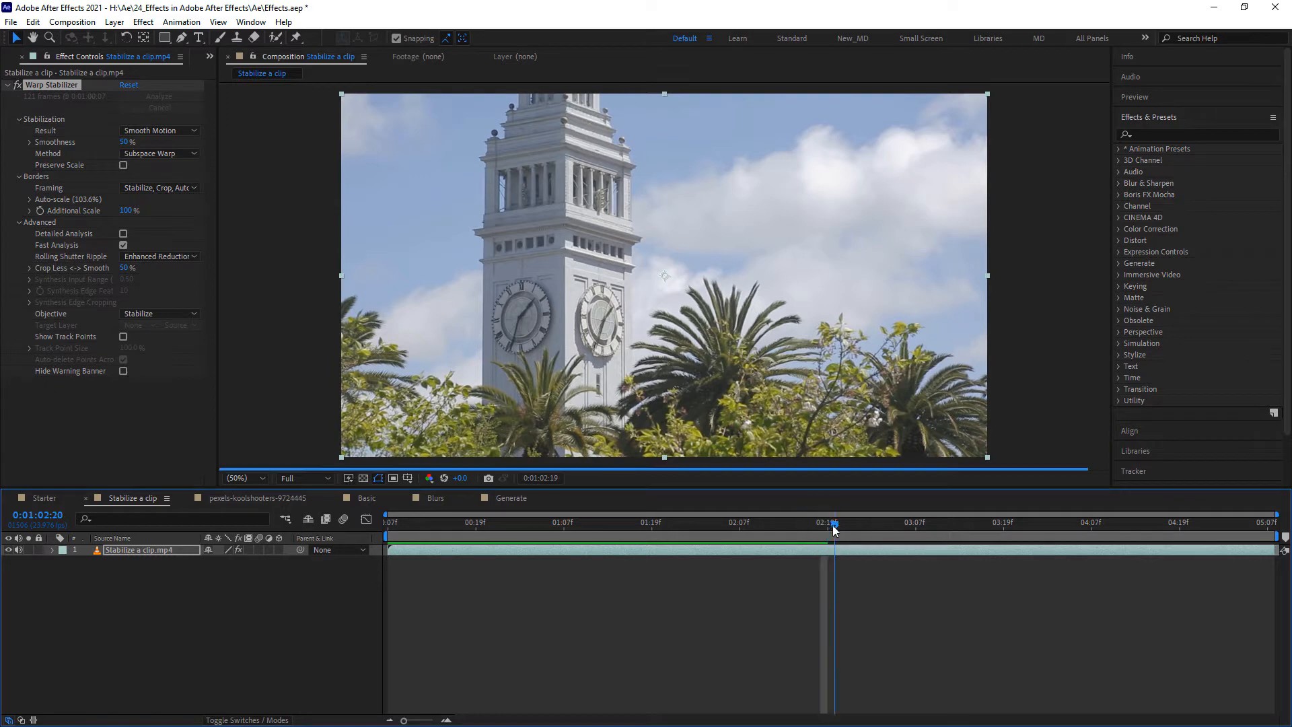
drag(833, 525, 881, 539)
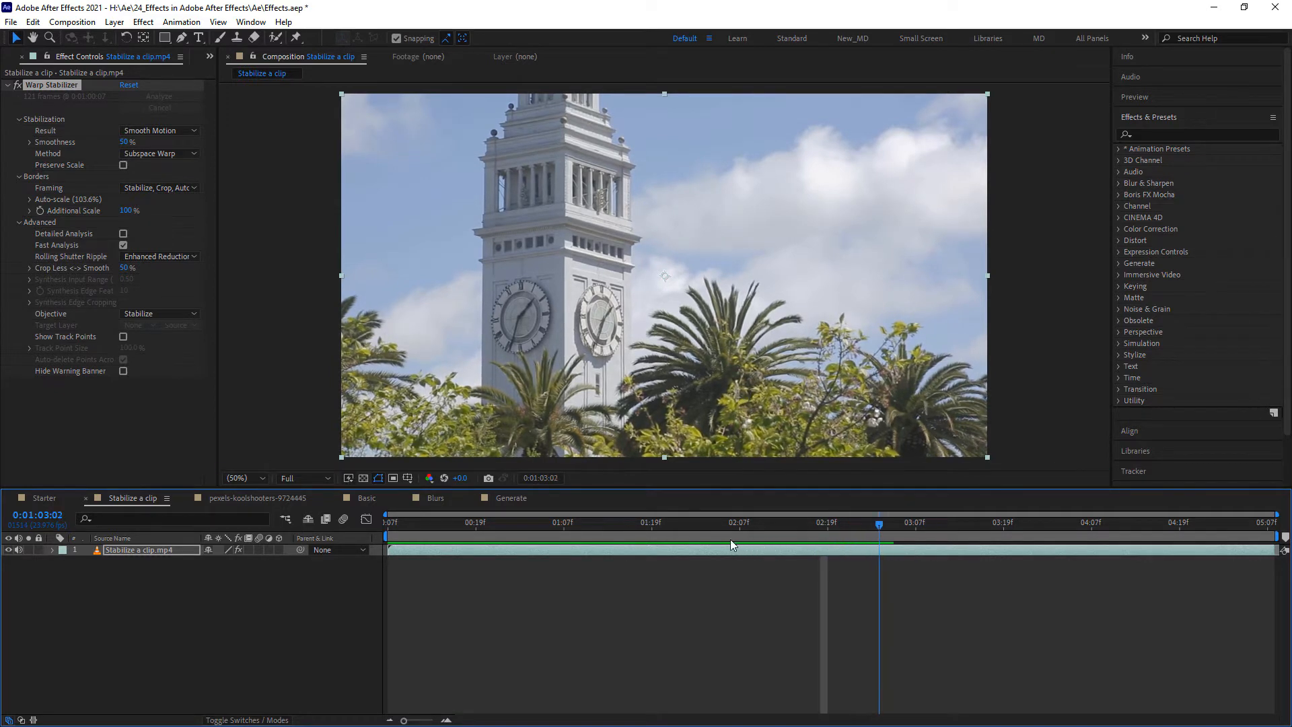
drag(688, 539, 1120, 560)
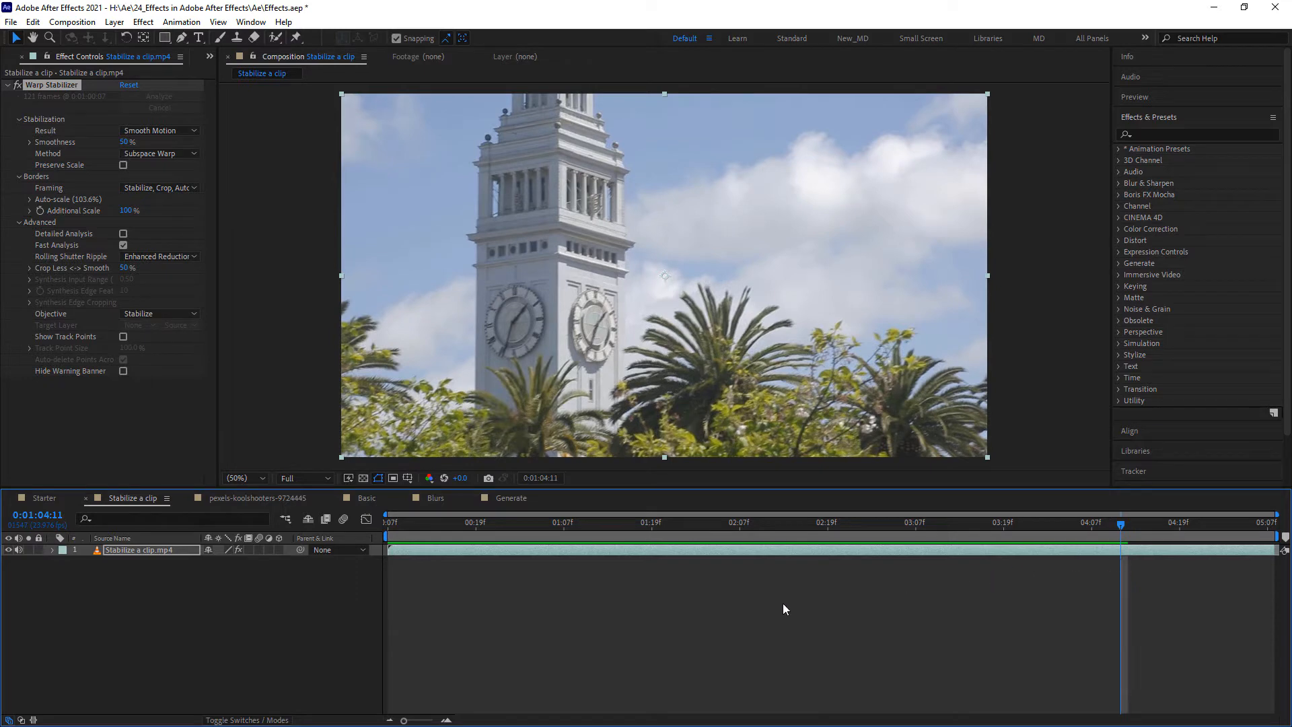
In the pexels-koolshooters-9724445 composition, reset the transform of the upper clip layer
click(231, 499)
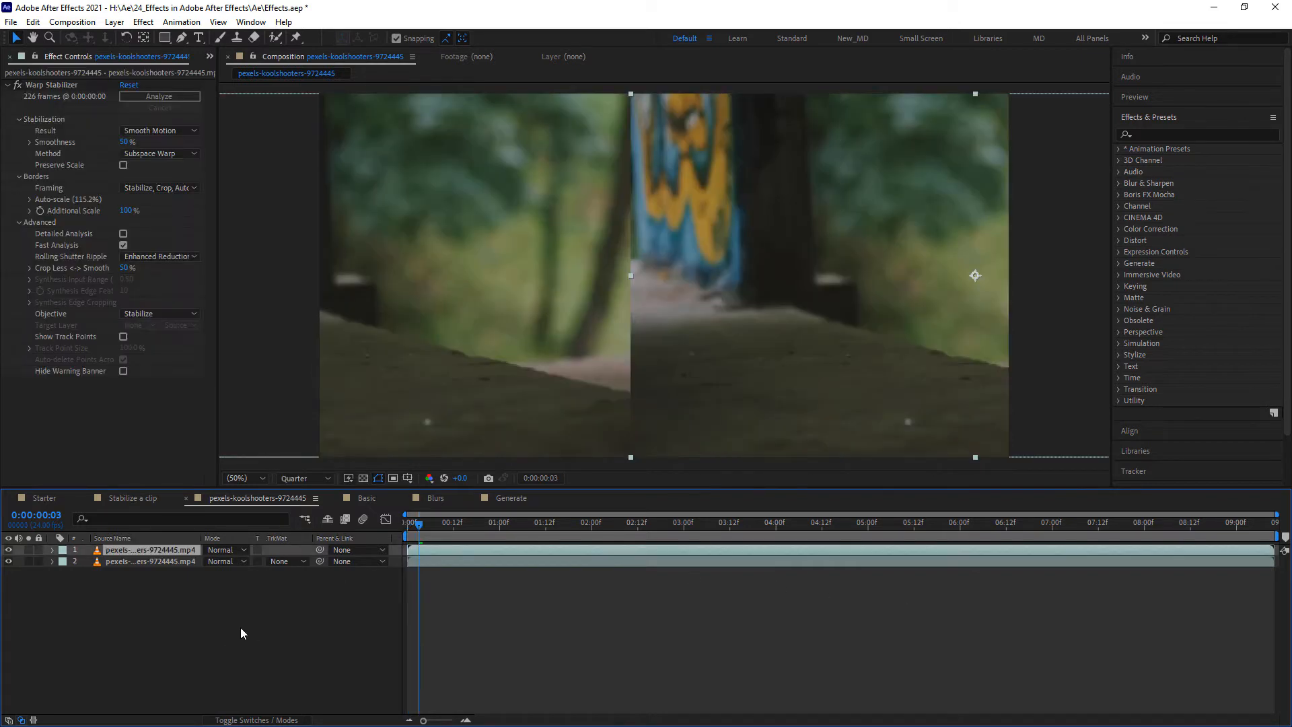
click(245, 627)
drag(420, 528, 555, 534)
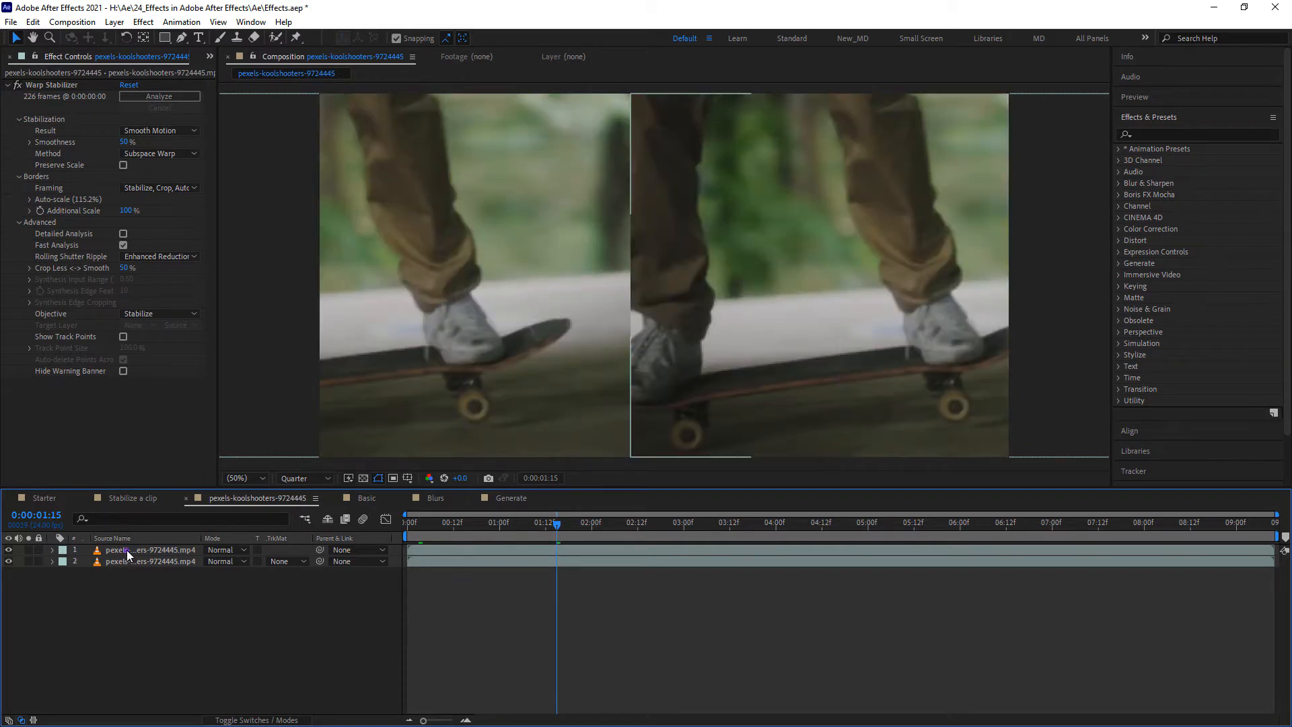
click(133, 551)
right_click(125, 550)
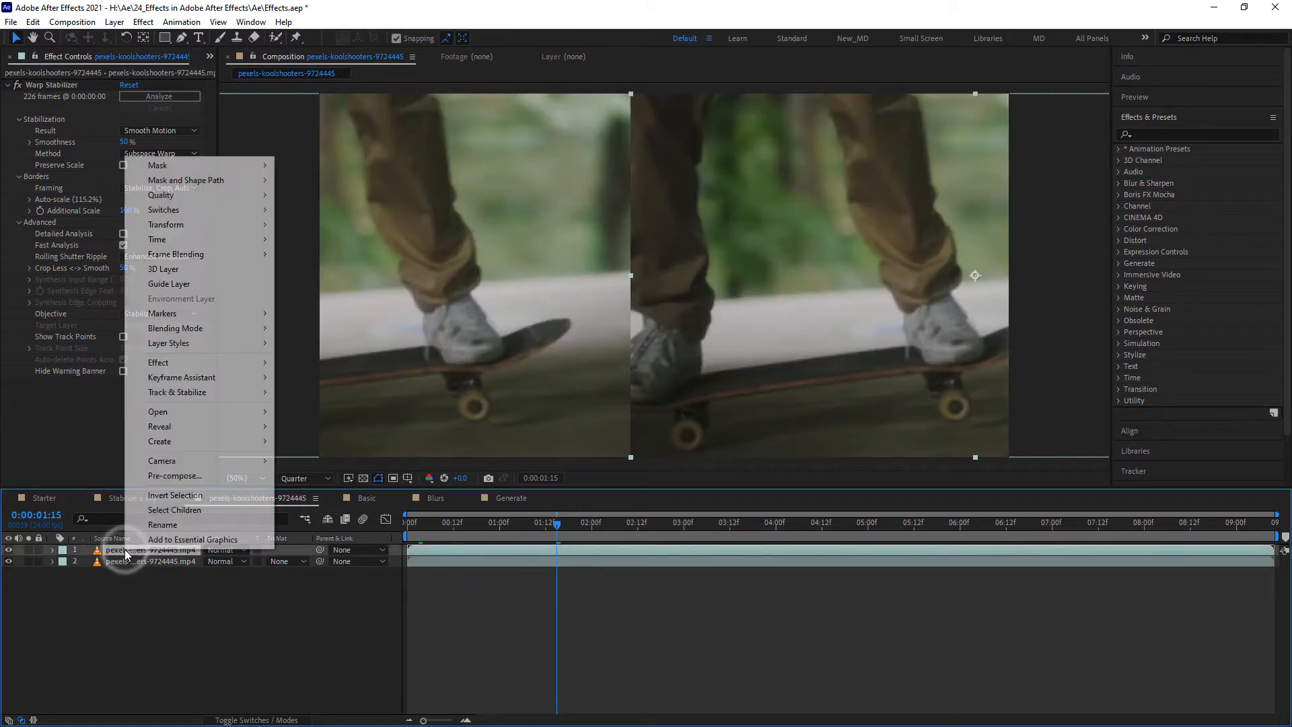
mouse_move(263, 226)
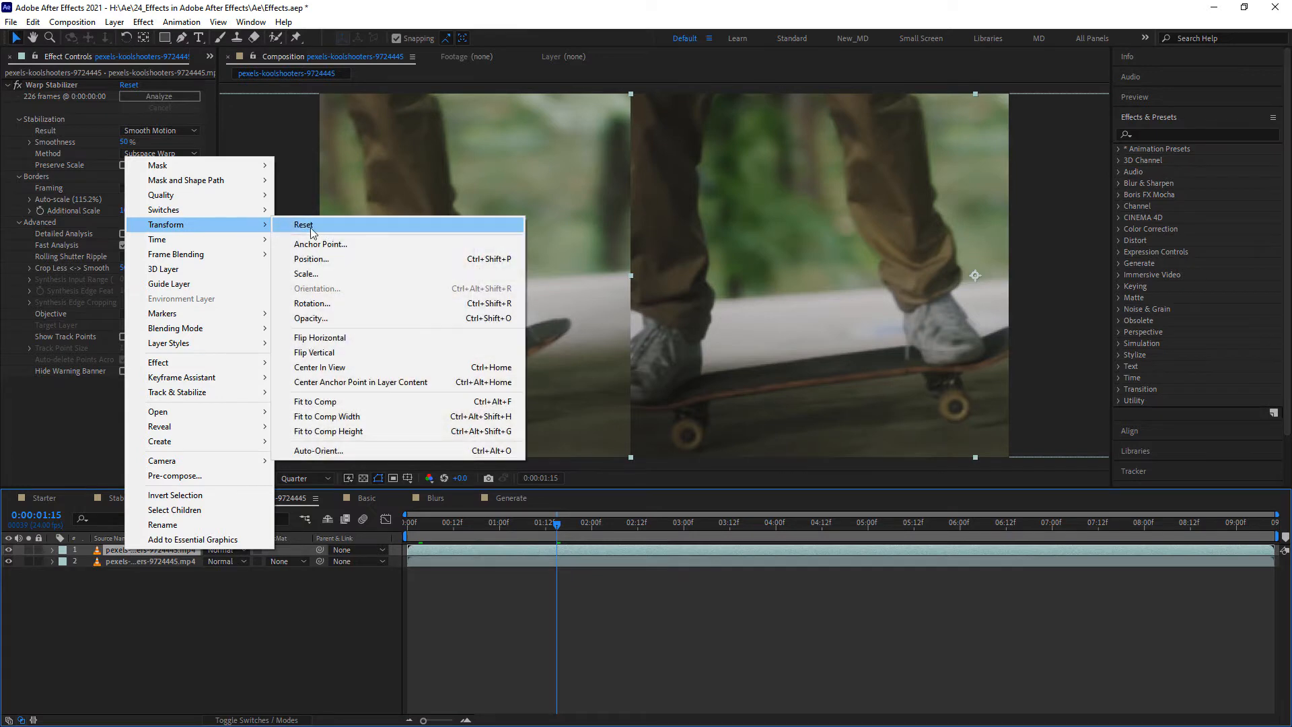
click(331, 226)
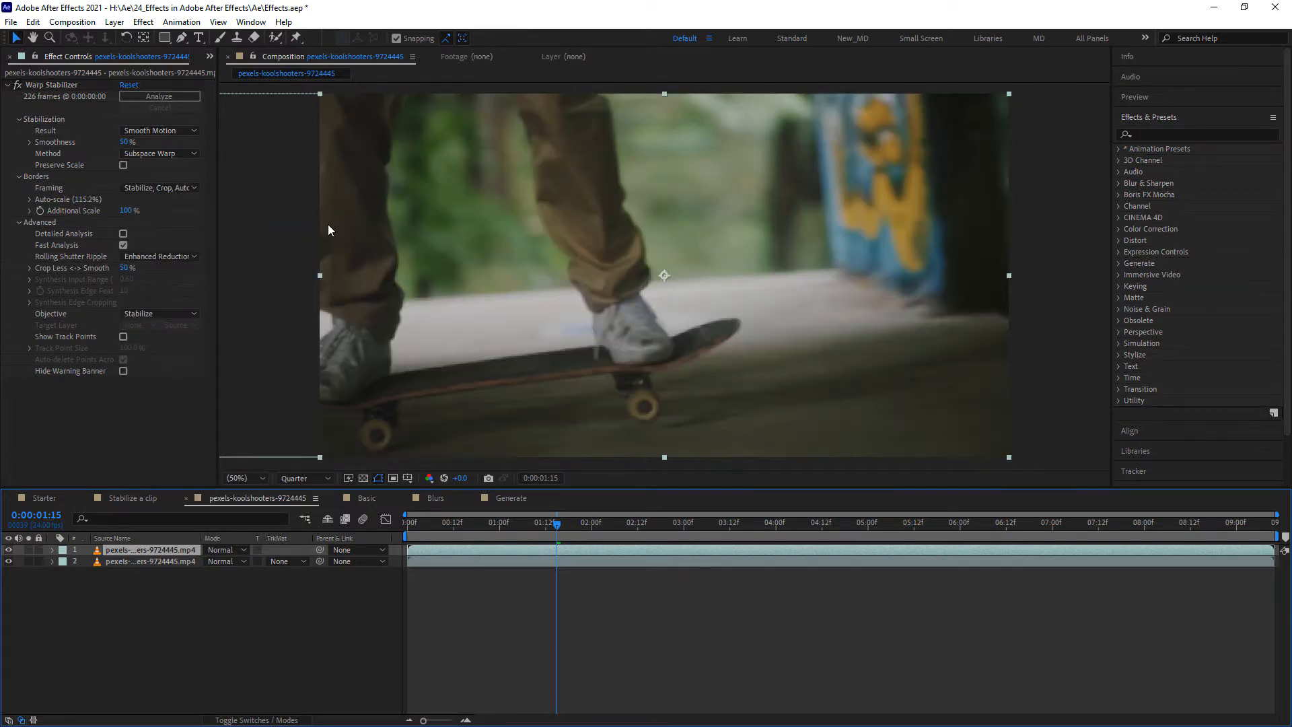
Hide the lower clip layer and scrub through the opening frames to examine the upper layer's motion and blur
click(11, 562)
drag(556, 523, 419, 544)
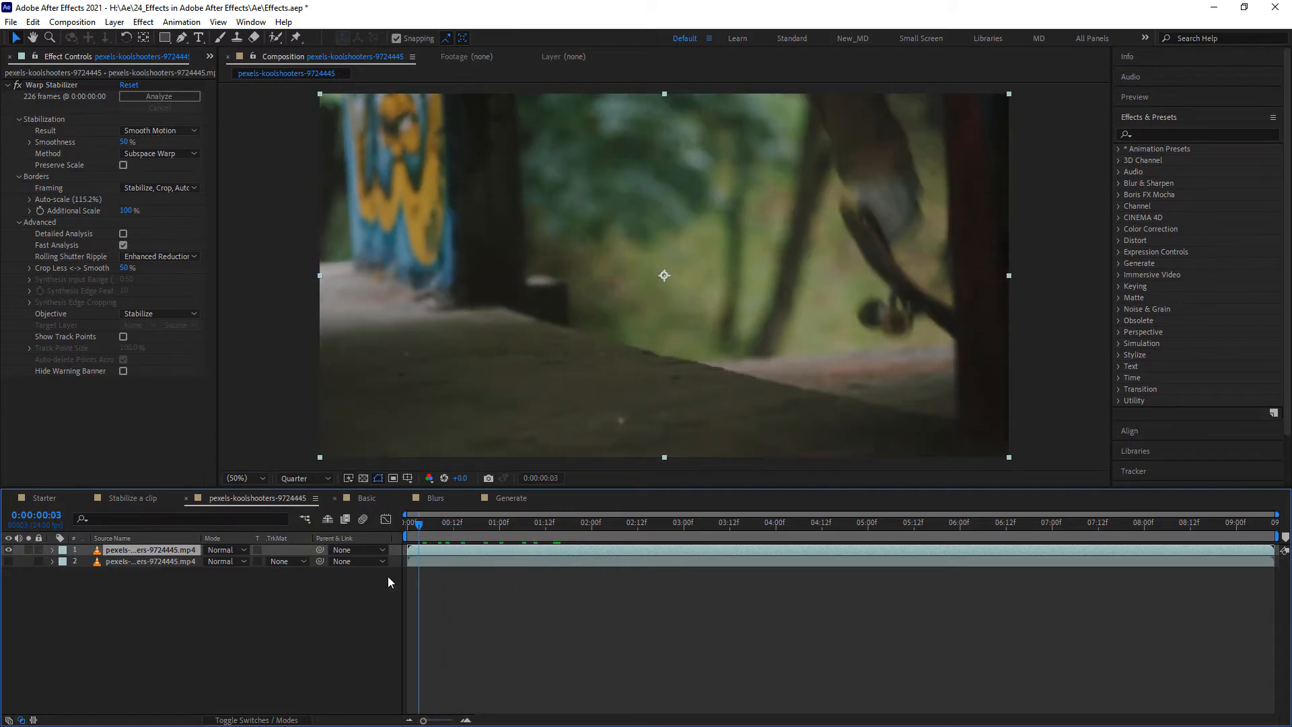
click(407, 526)
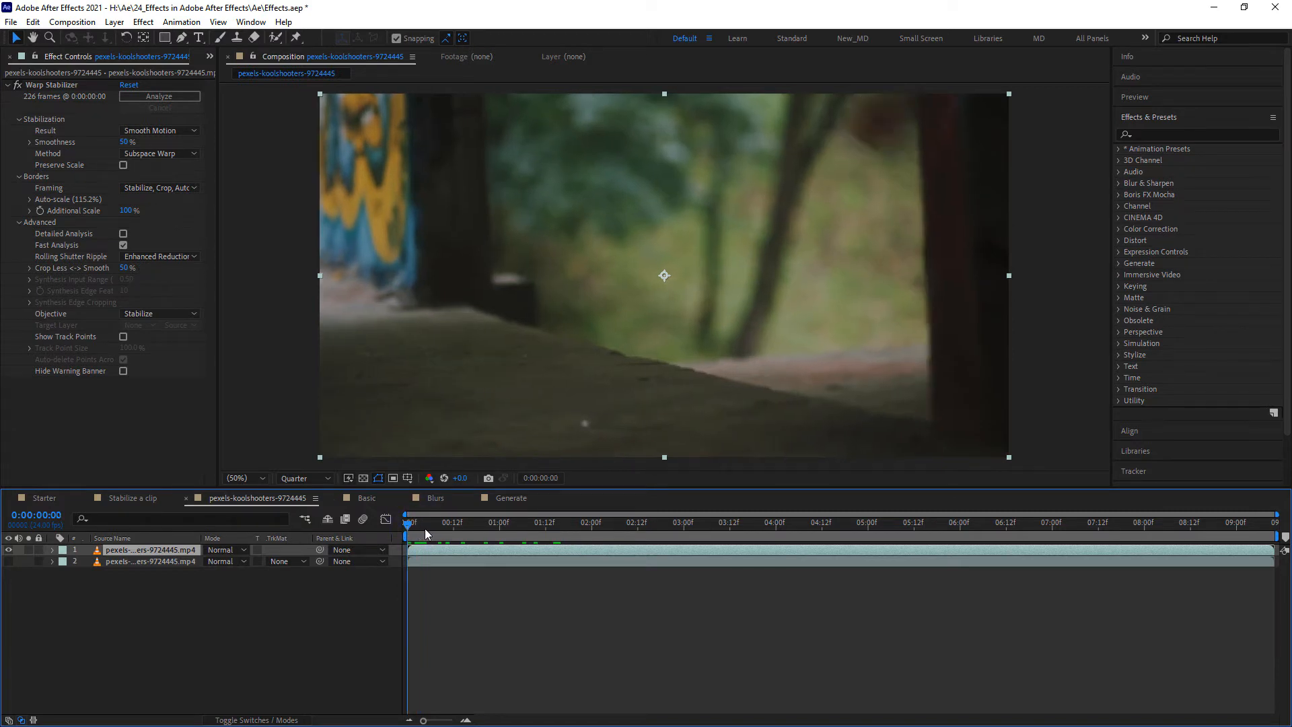
drag(425, 527, 457, 563)
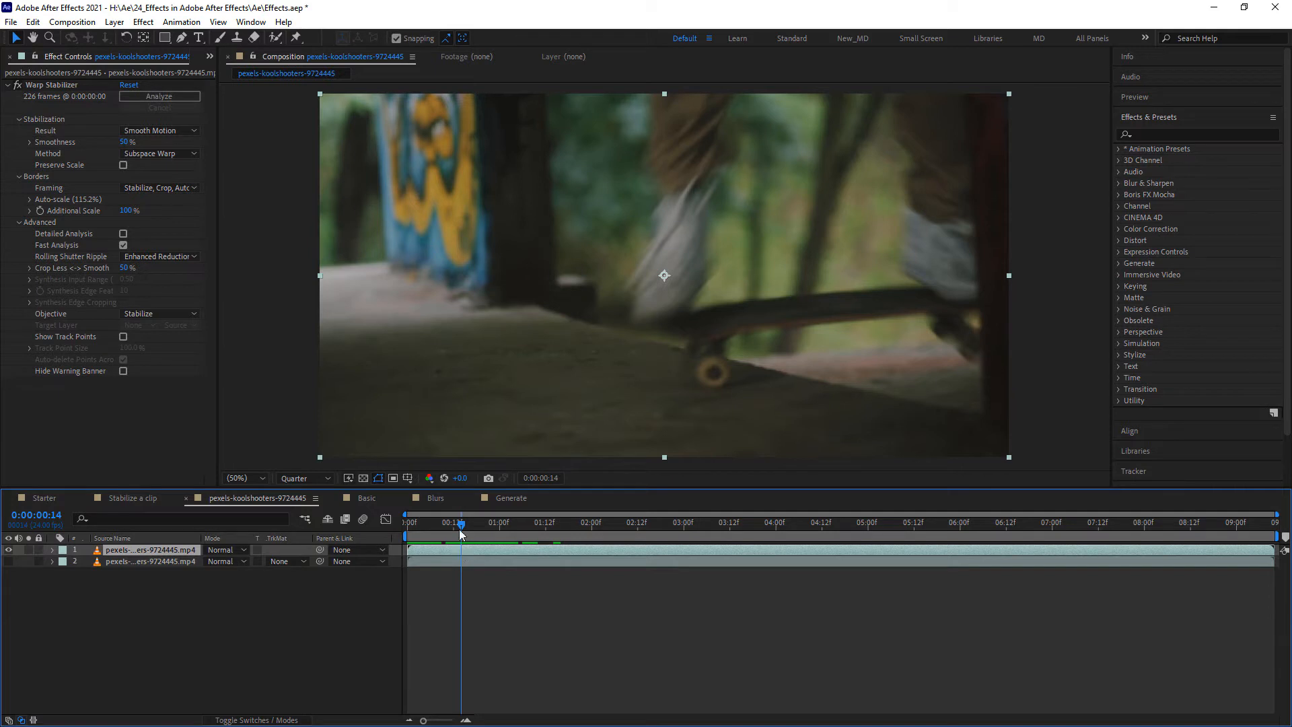
drag(462, 522, 463, 549)
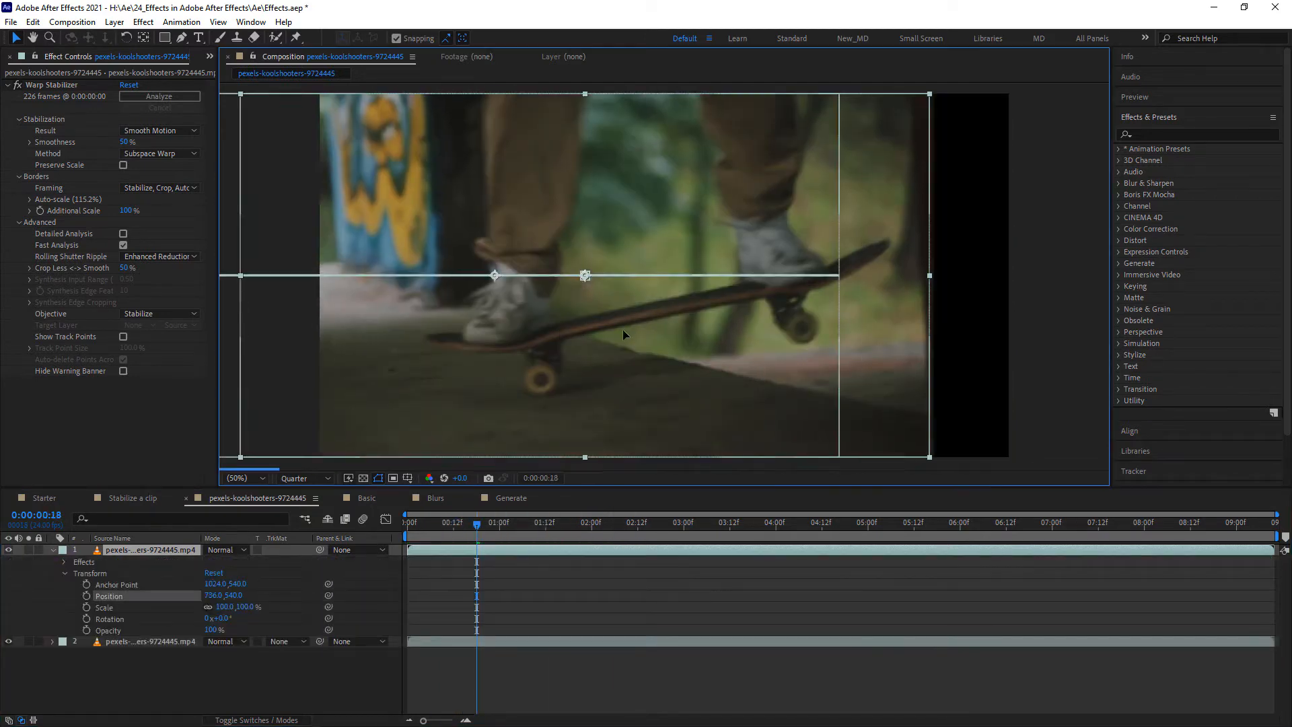
Arrange the skateboard copies side by side: offset one to position 520, 540, and move the Camera-Shake Deblur copy above it and to its right
mouse_move(535, 322)
mouse_down()
mouse_move(425, 322)
mouse_move(551, 330)
mouse_up()
drag(563, 354, 907, 356)
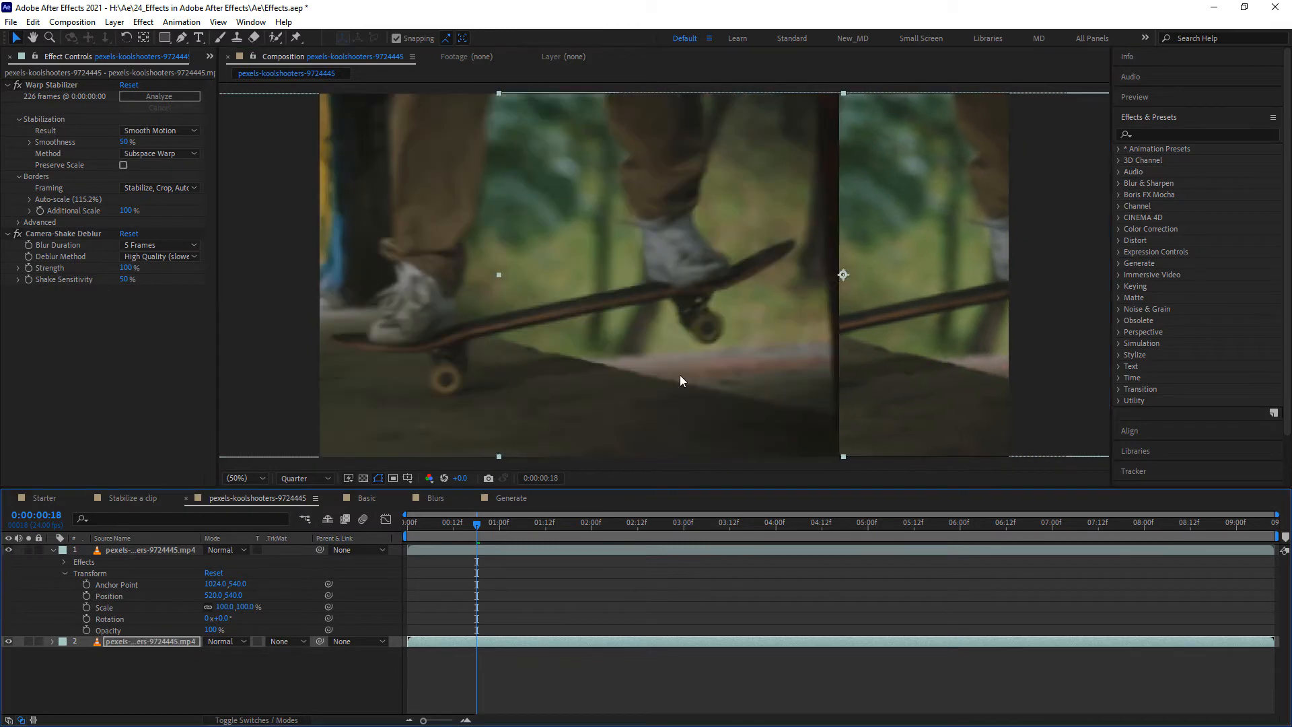
drag(146, 641, 147, 544)
drag(606, 366, 724, 366)
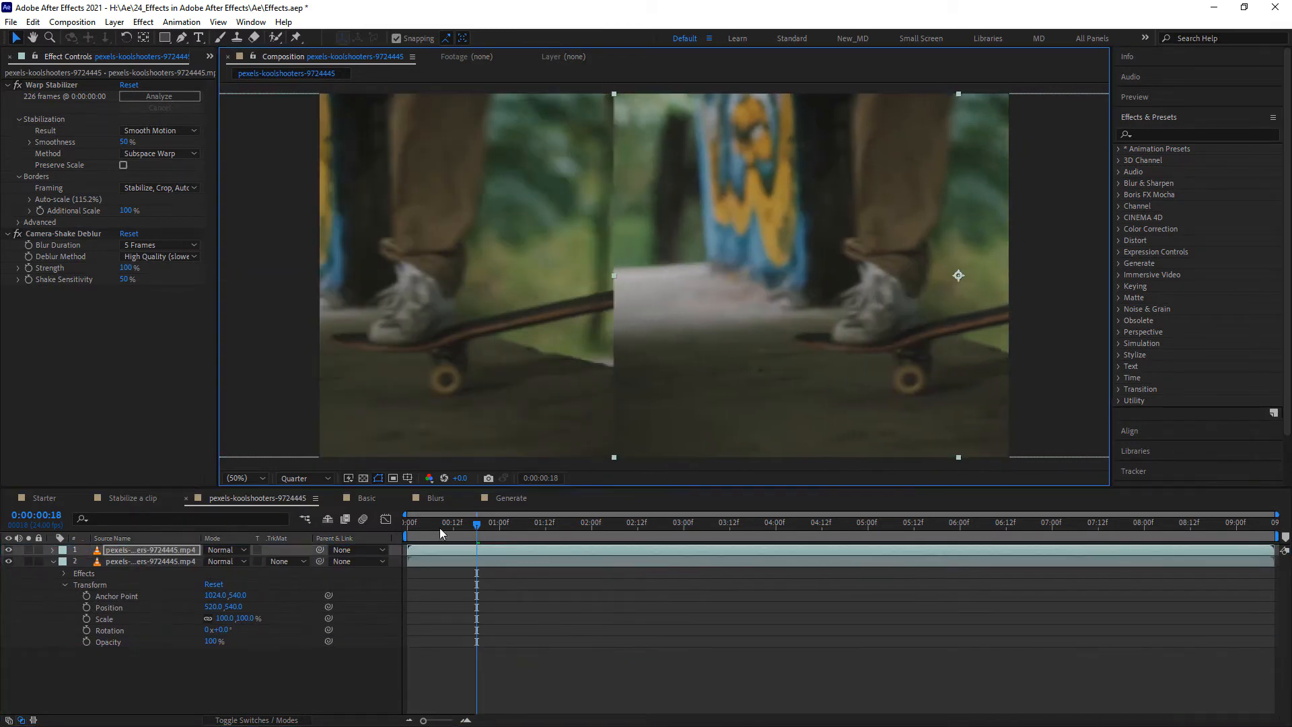
drag(424, 524, 405, 526)
click(52, 561)
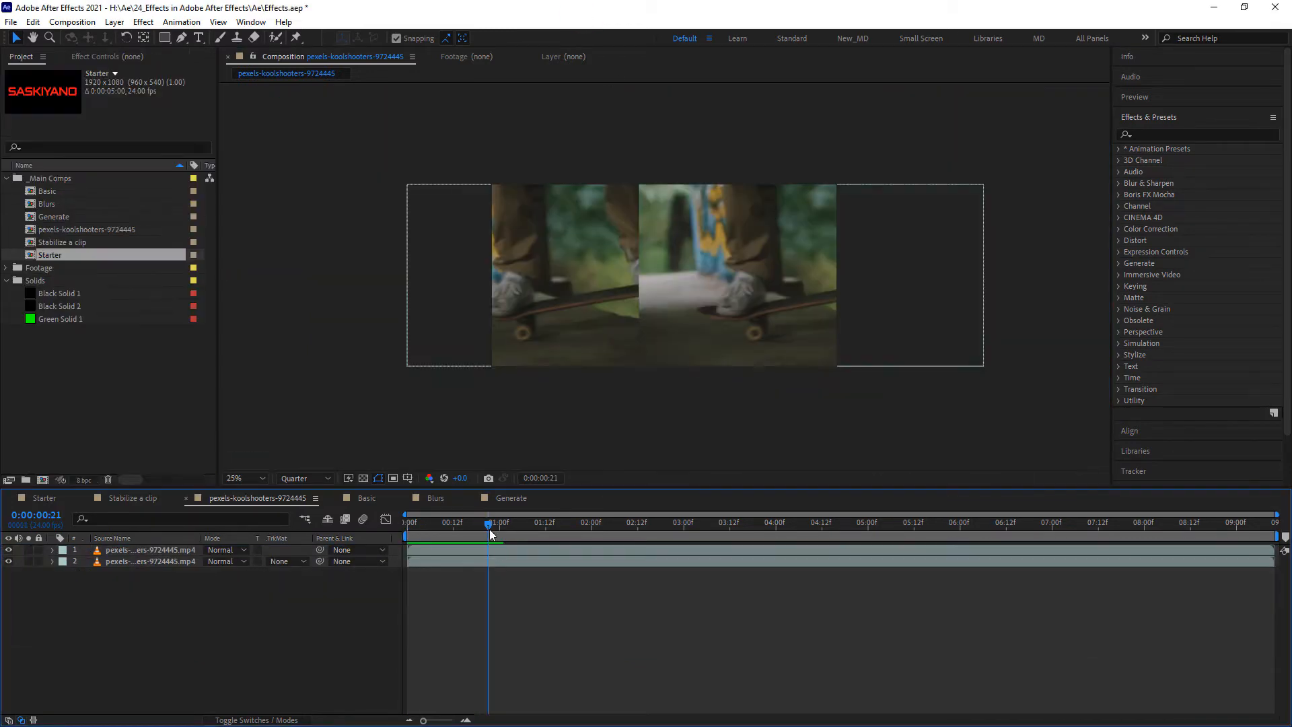
Show the upper layer's effect settings and compare both skateboard copies frame by frame between 0:00:00:15 and 0:00:00:20
drag(490, 526, 464, 530)
click(139, 549)
click(115, 57)
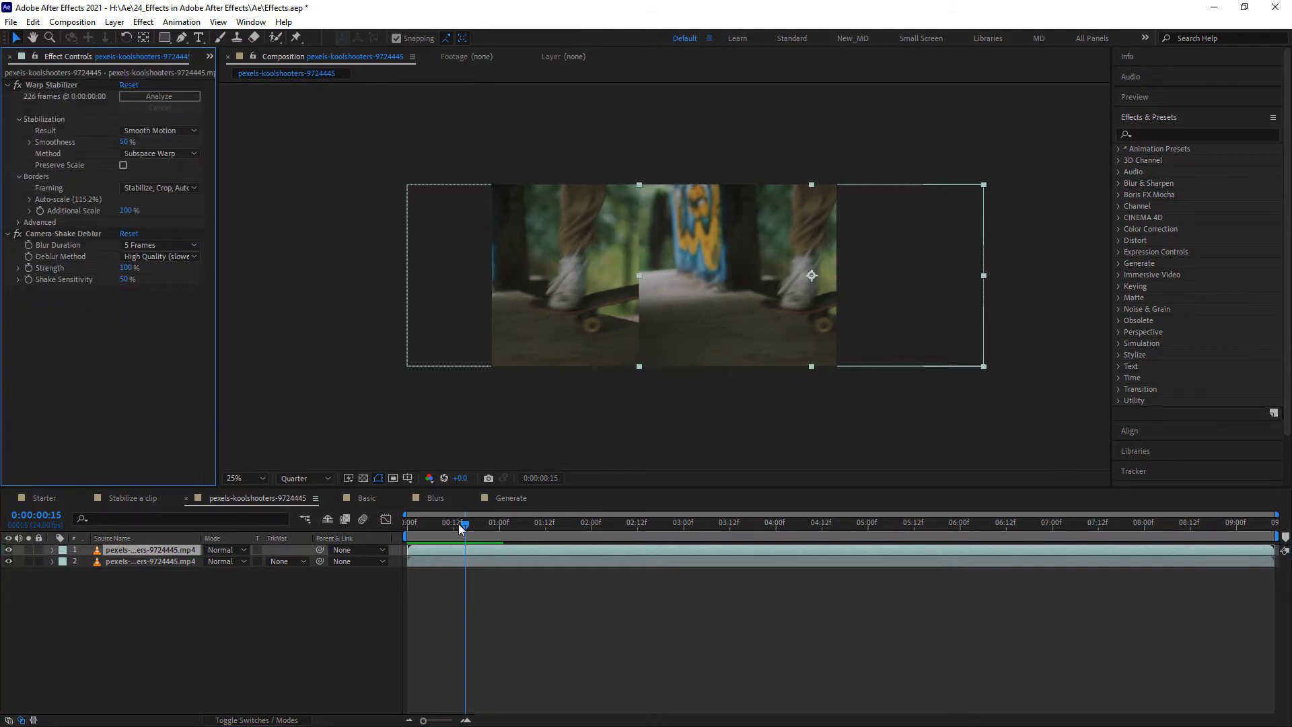
mouse_move(465, 523)
mouse_down()
mouse_move(488, 527)
mouse_move(460, 528)
mouse_move(476, 530)
mouse_up()
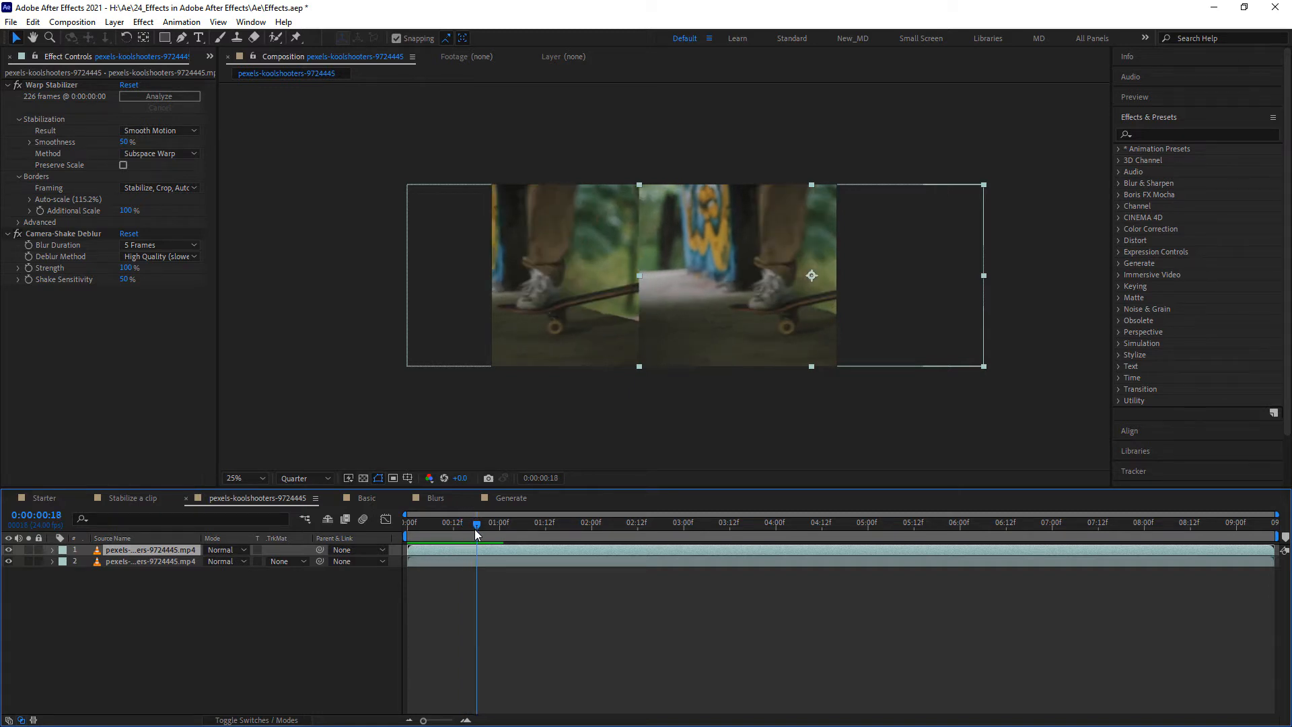
click(477, 525)
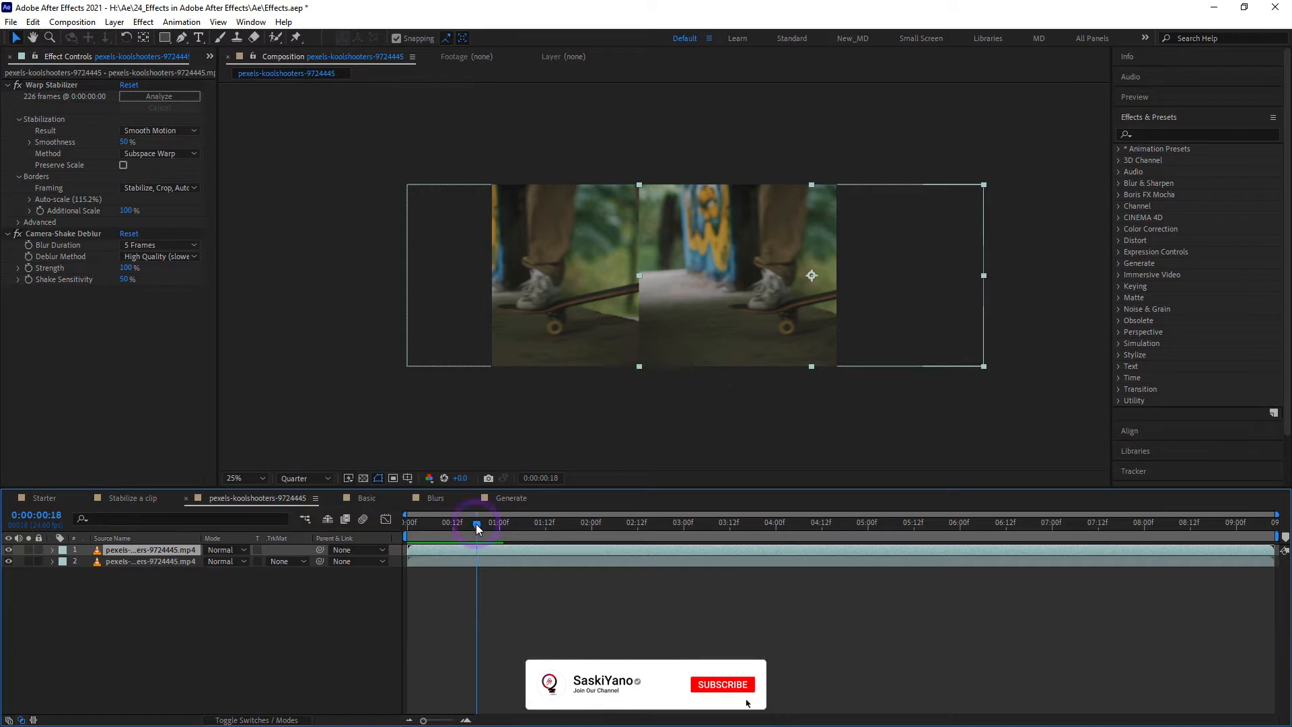
drag(475, 523, 481, 552)
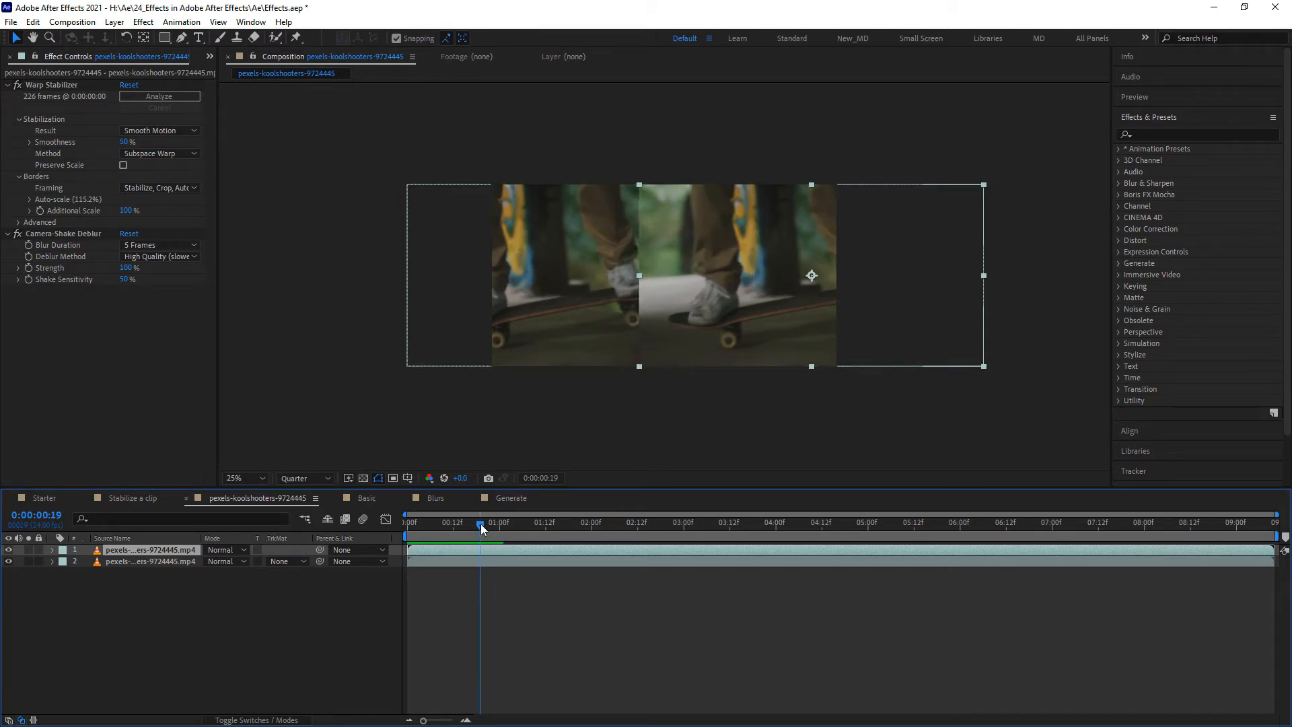
mouse_move(480, 523)
mouse_down()
mouse_move(466, 524)
mouse_move(478, 523)
mouse_up()
click(484, 524)
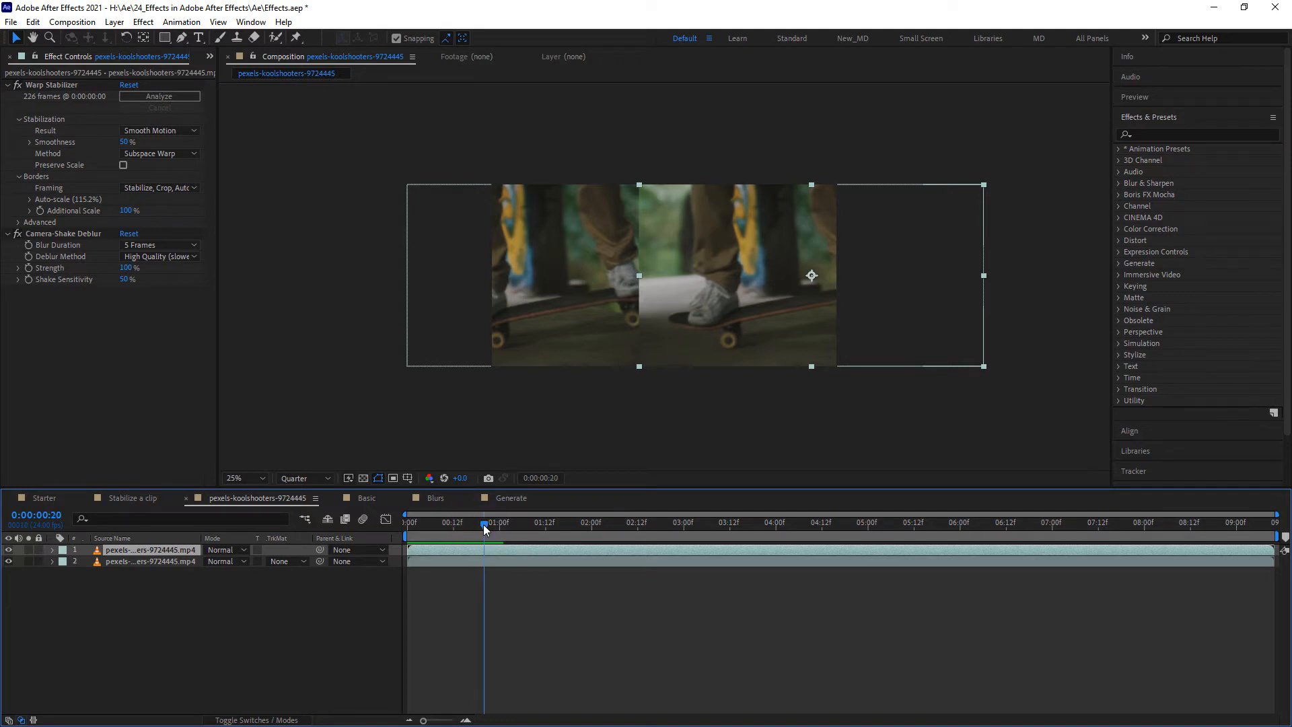
Collapse the Warp Stabilizer and Camera-Shake Deblur settings and compare the copies again at 0:00:00:17
click(74, 233)
click(9, 85)
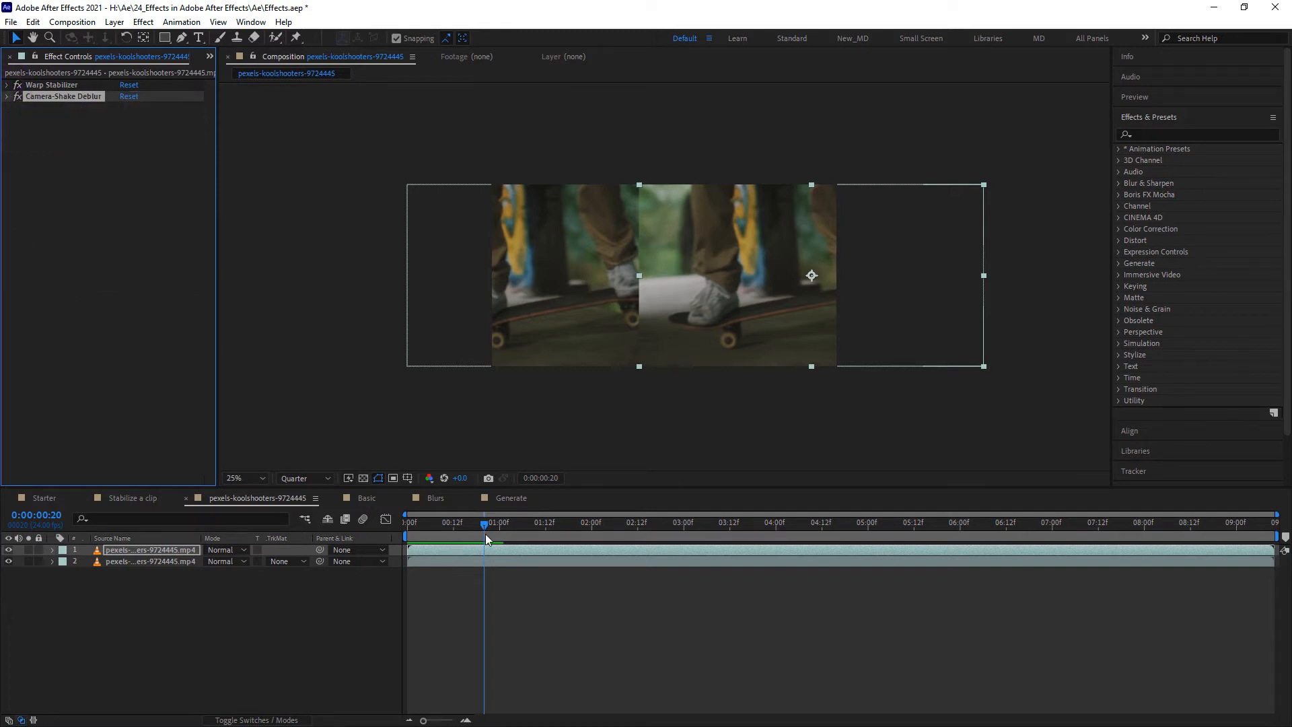
drag(485, 523, 473, 526)
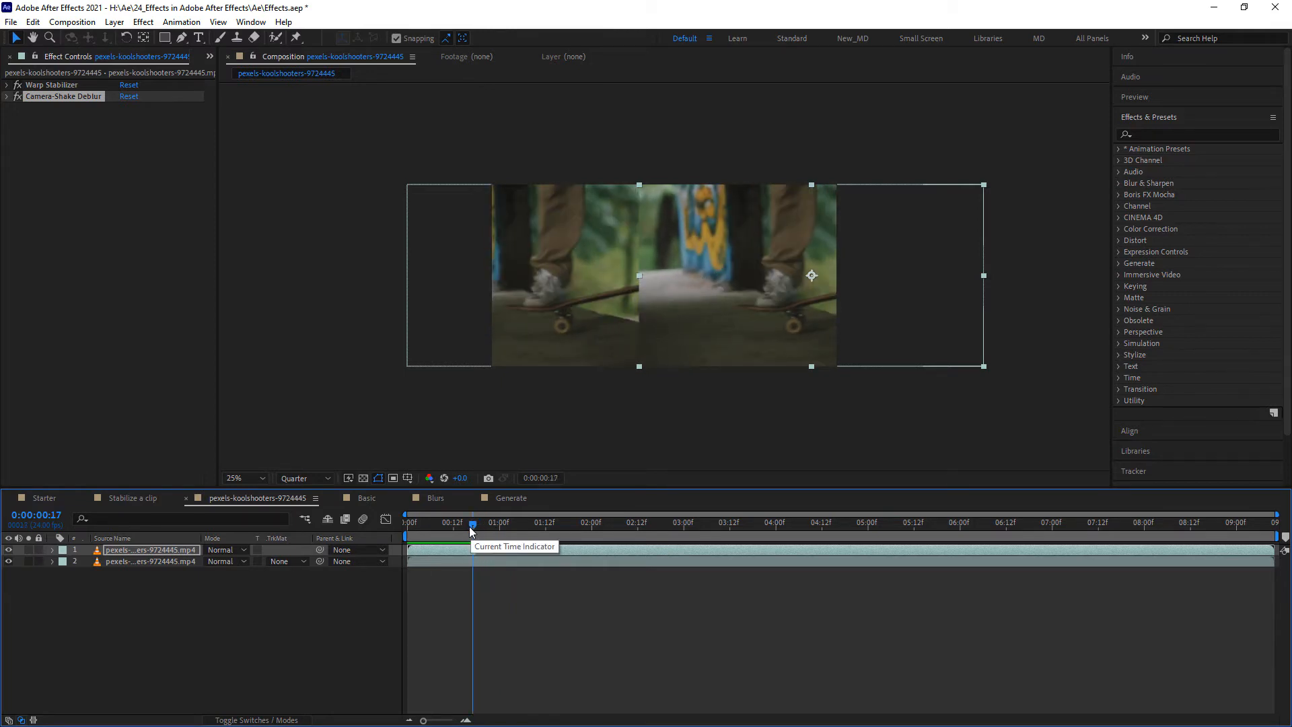
Apply the Lumetri Color effect from the Color Correction category to the bridge clip in the Basic composition
click(358, 498)
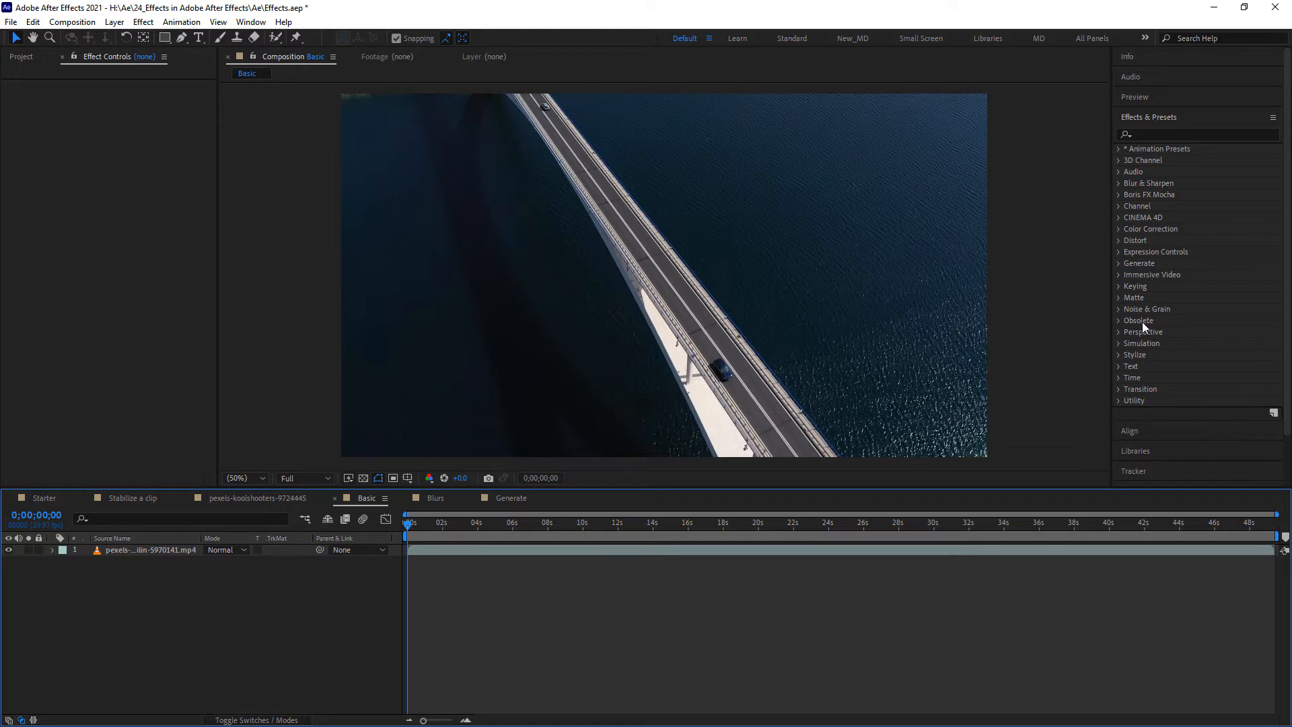
click(1120, 230)
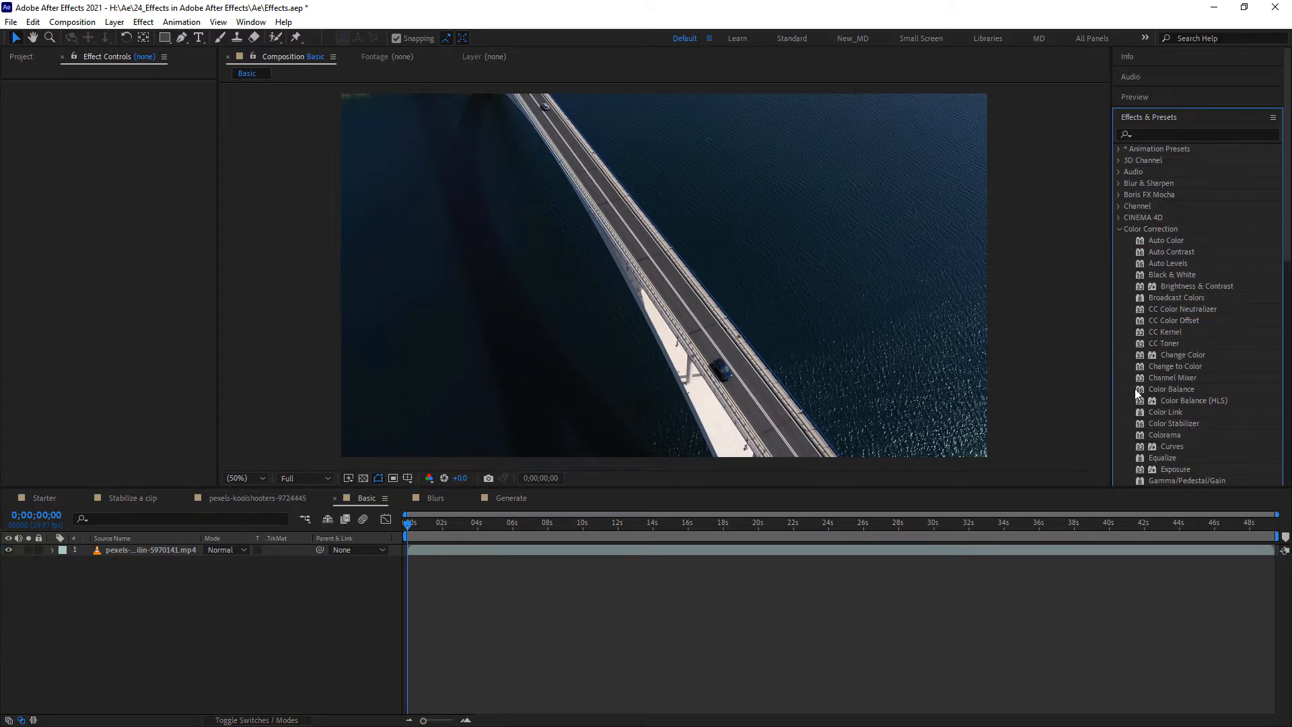
scroll(1125, 309, down, 5)
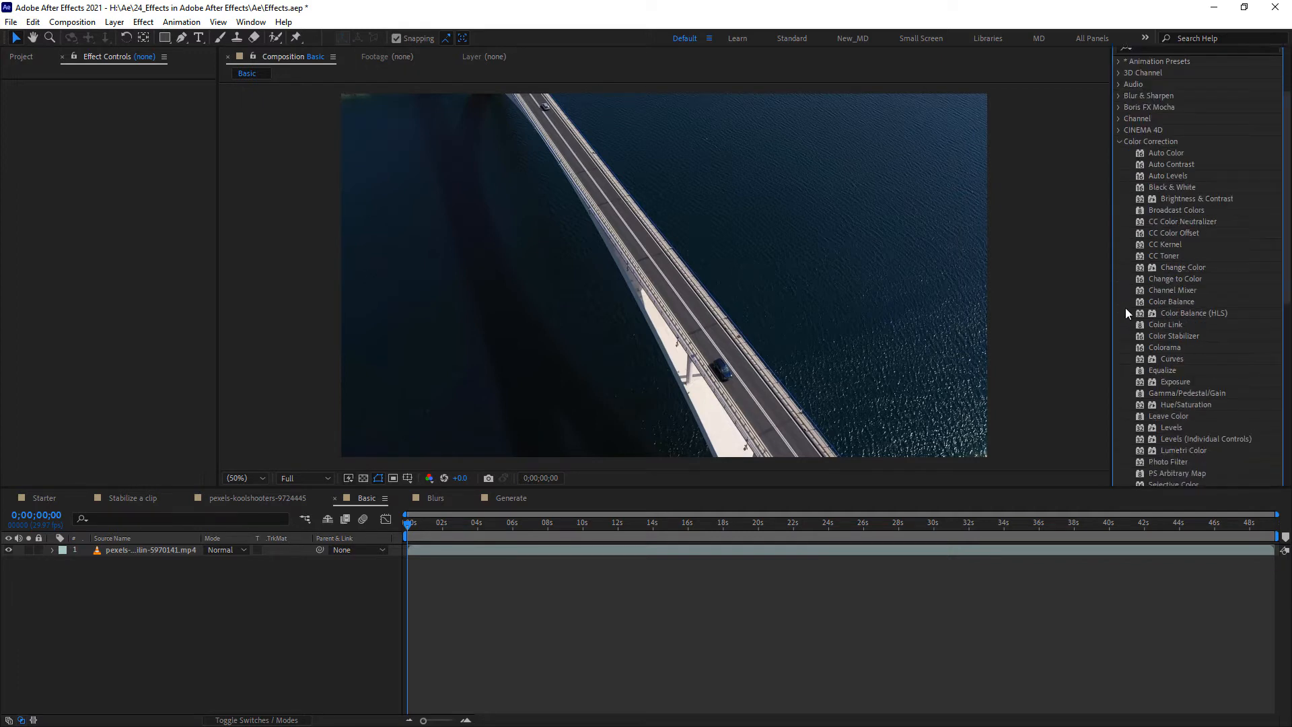
drag(1111, 306, 1052, 306)
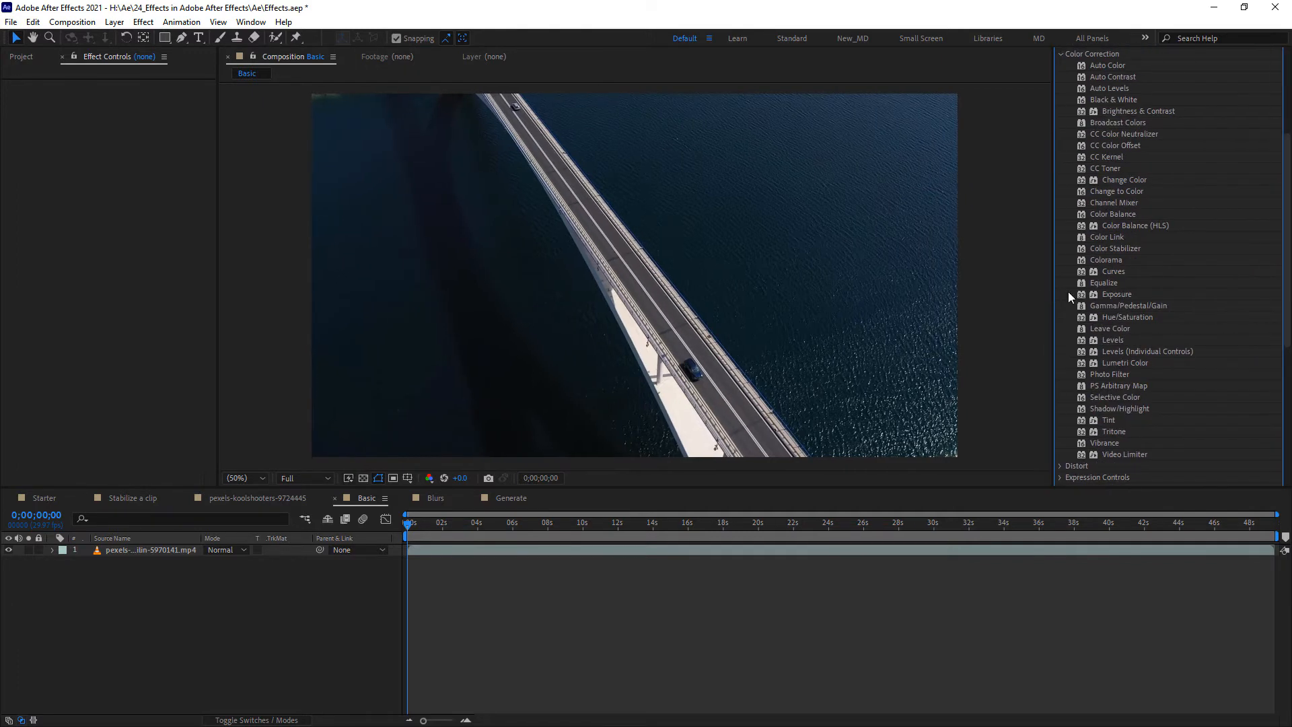
scroll(1095, 166, down, 1)
drag(1112, 362, 166, 559)
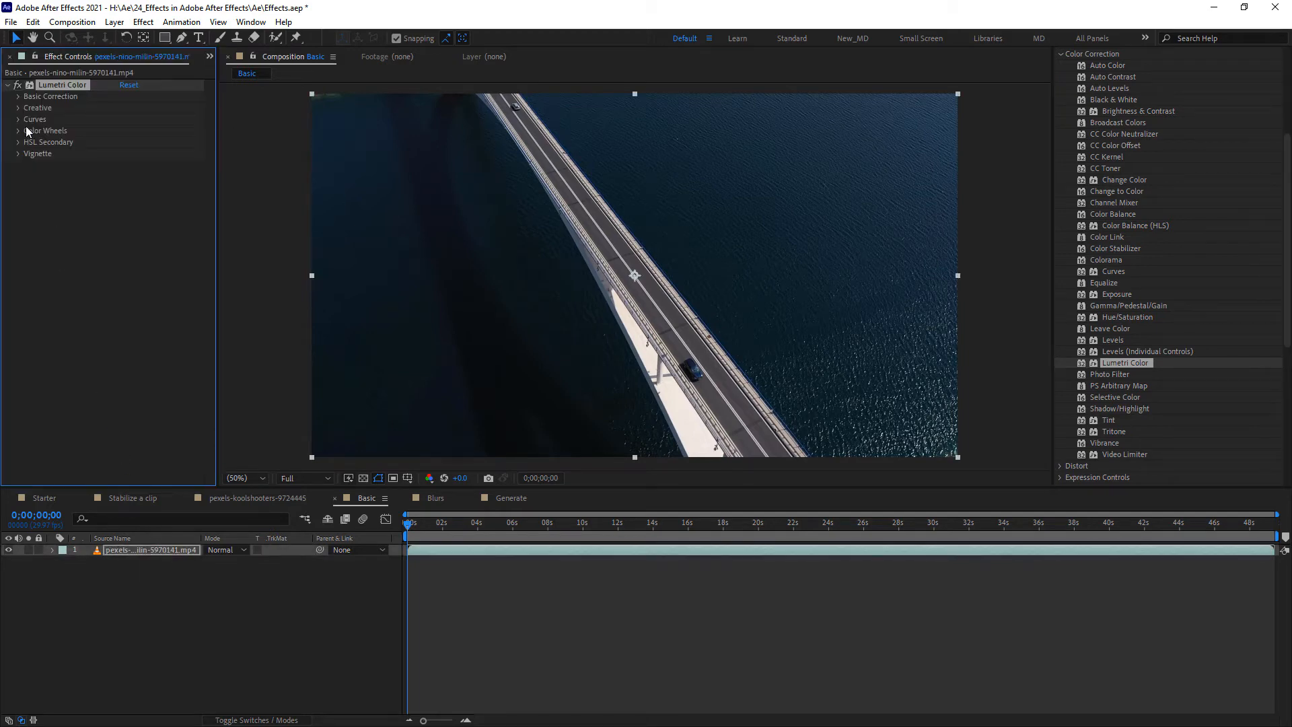
Expand Lumetri Color's Basic Correction settings in a wider panel and set the composition preview resolution to Quarter
click(19, 98)
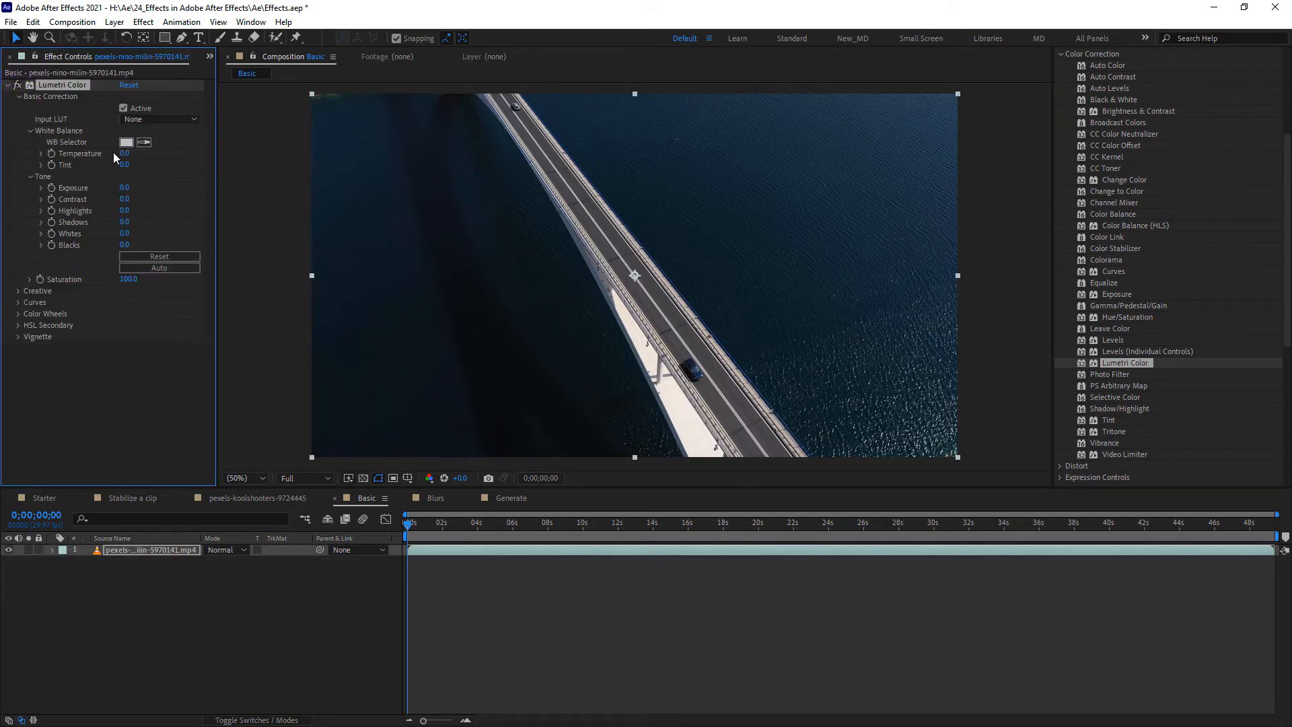
drag(215, 233, 294, 242)
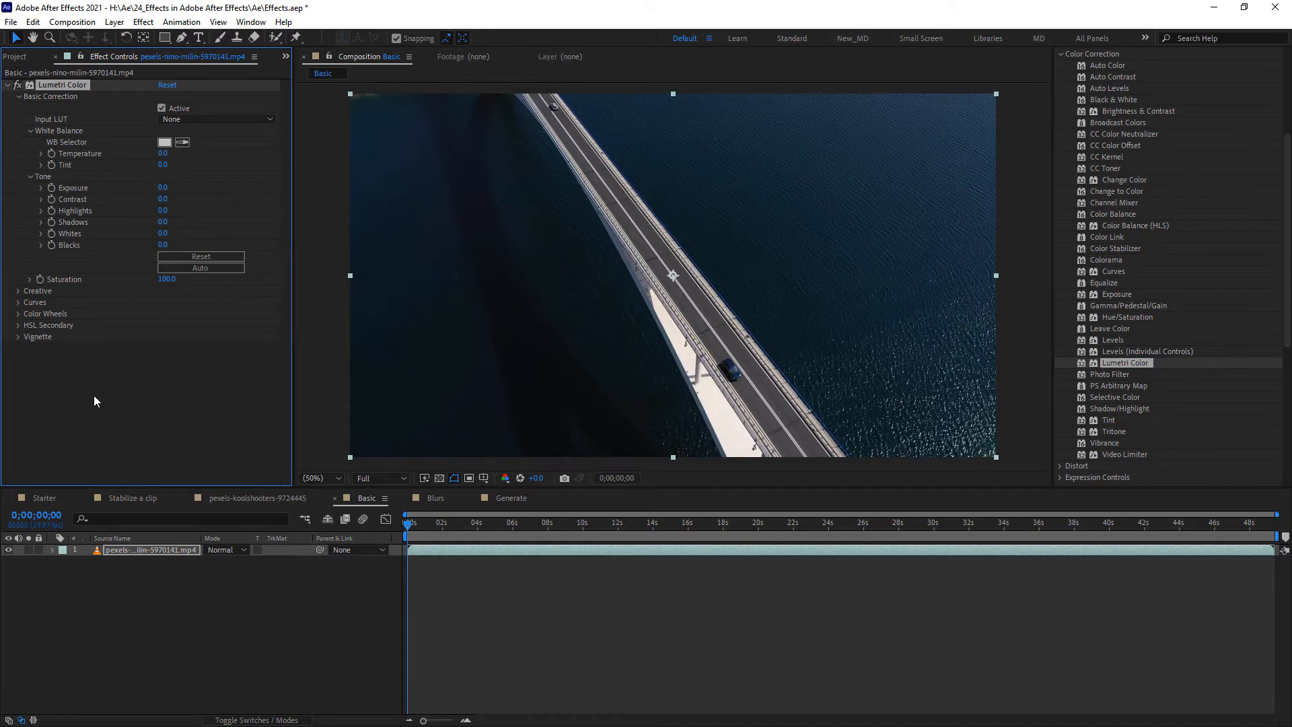
click(373, 478)
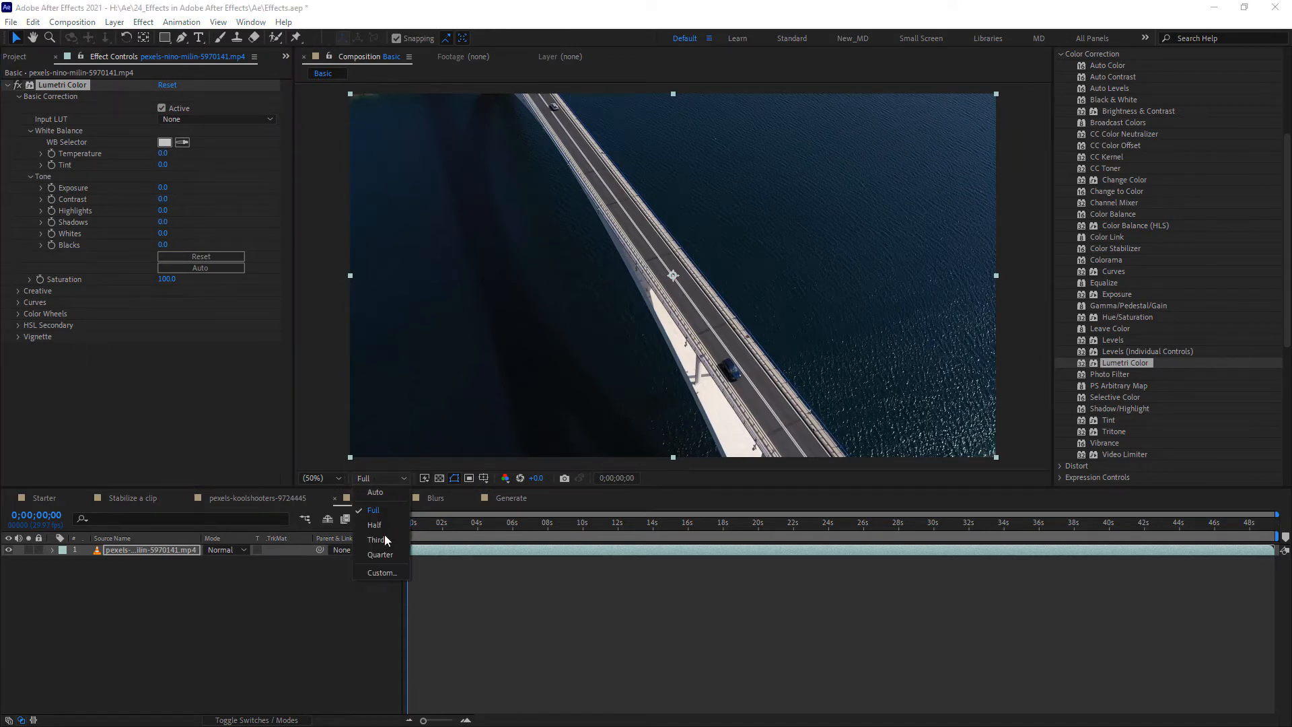
click(387, 558)
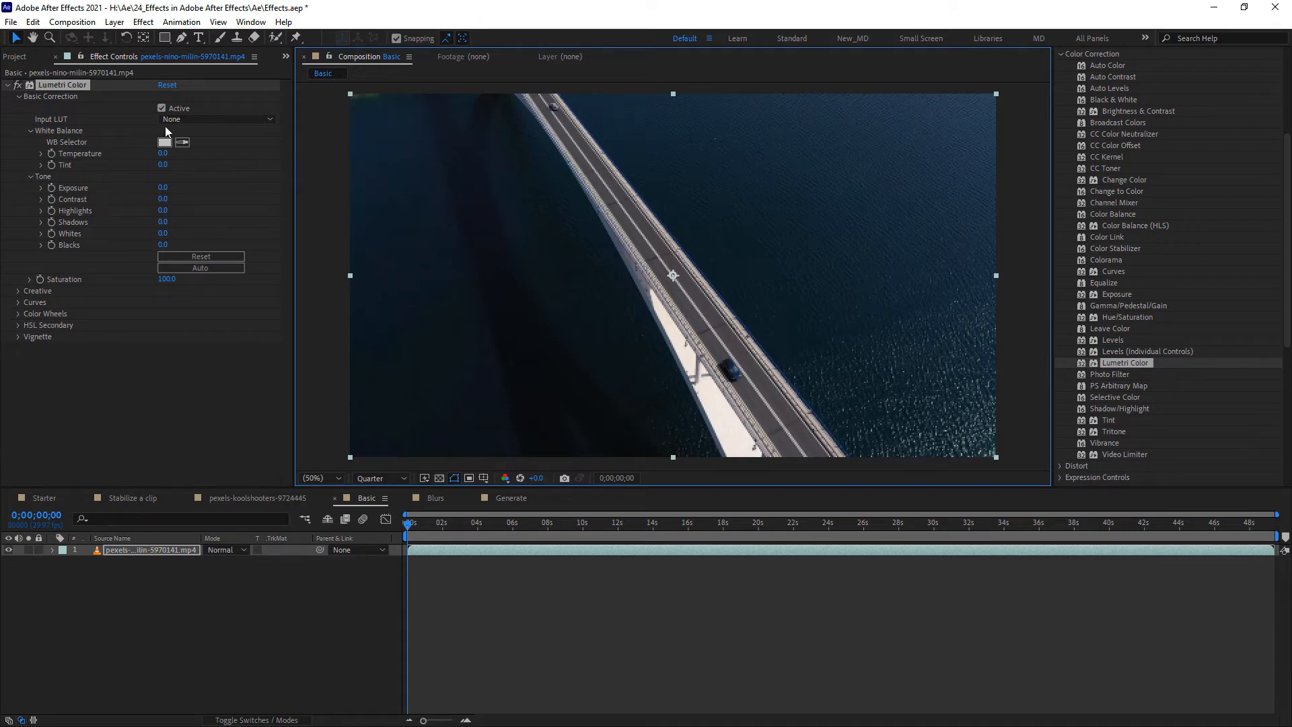
Review the Input LUT choices in Lumetri Color's Basic Correction, leaving None selected
click(267, 119)
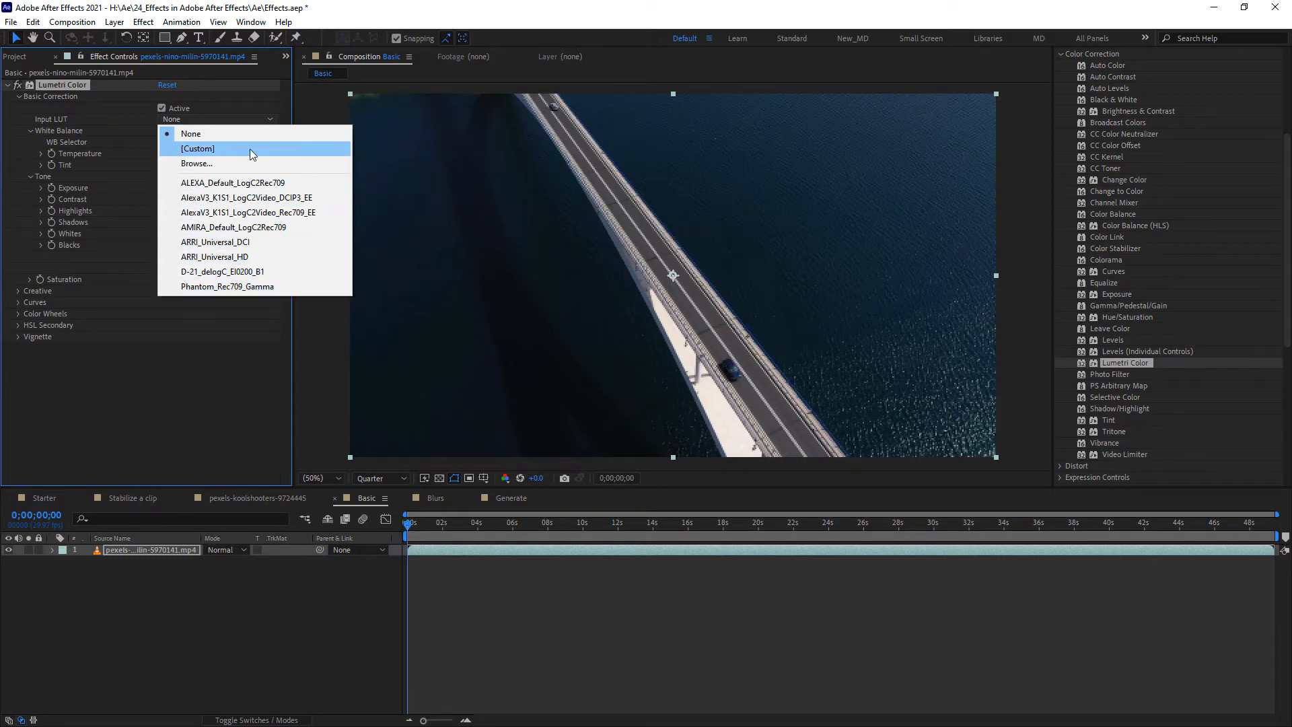
click(147, 128)
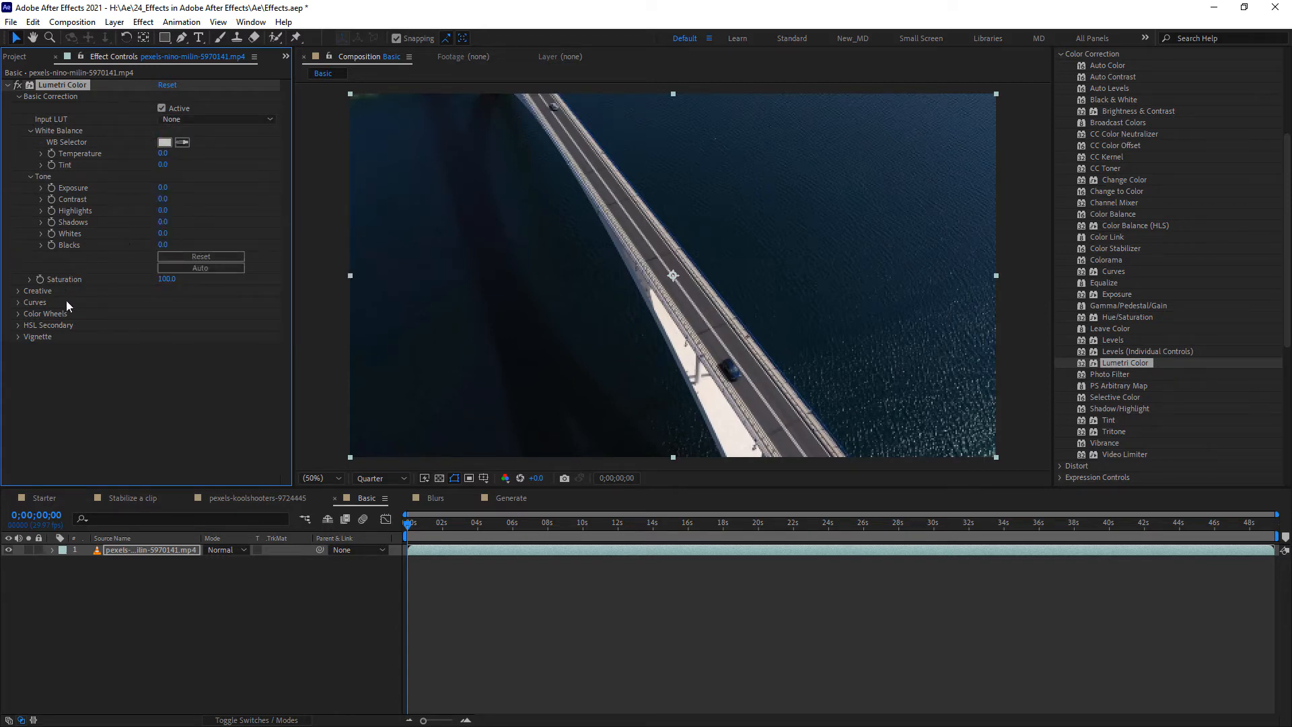
Collapse Lumetri Color's Basic Correction settings and expand its Creative settings
click(7, 86)
click(8, 86)
click(18, 97)
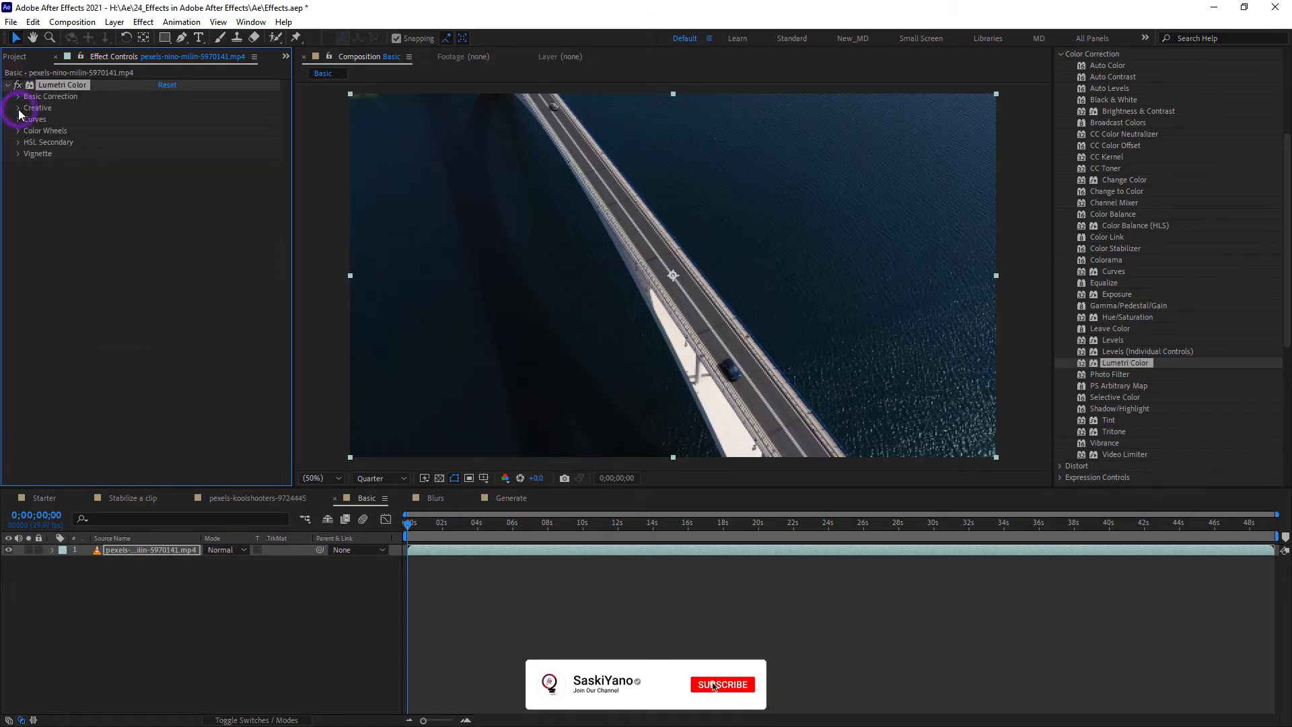
click(19, 108)
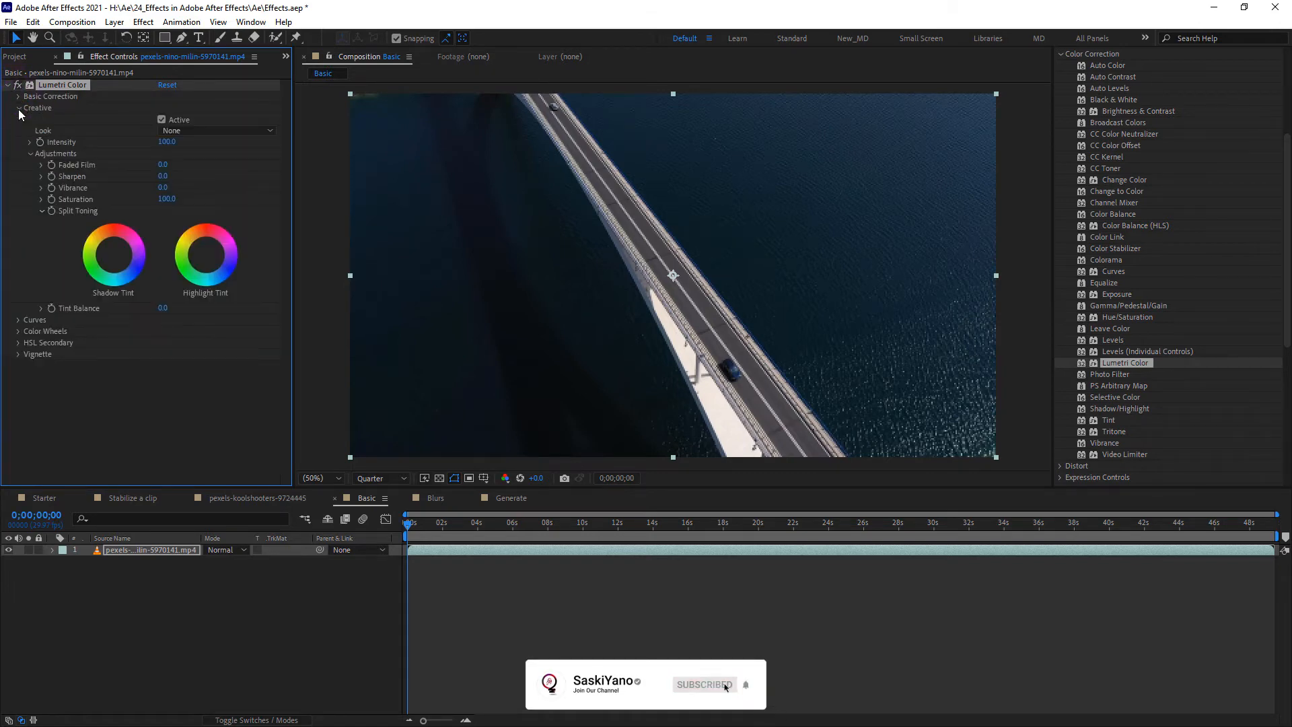
Try the SL BLUE STEEL look in Lumetri Color's Creative settings on the bridge clip
click(173, 132)
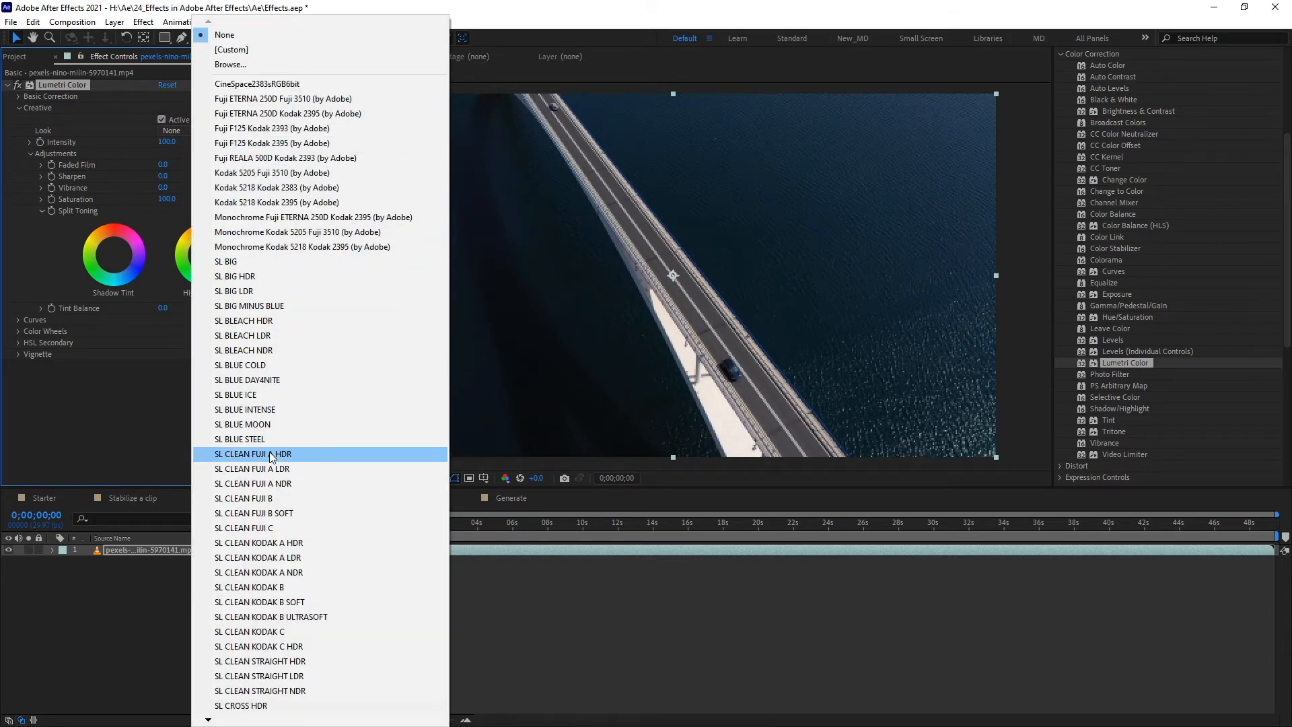
mouse_move(207, 718)
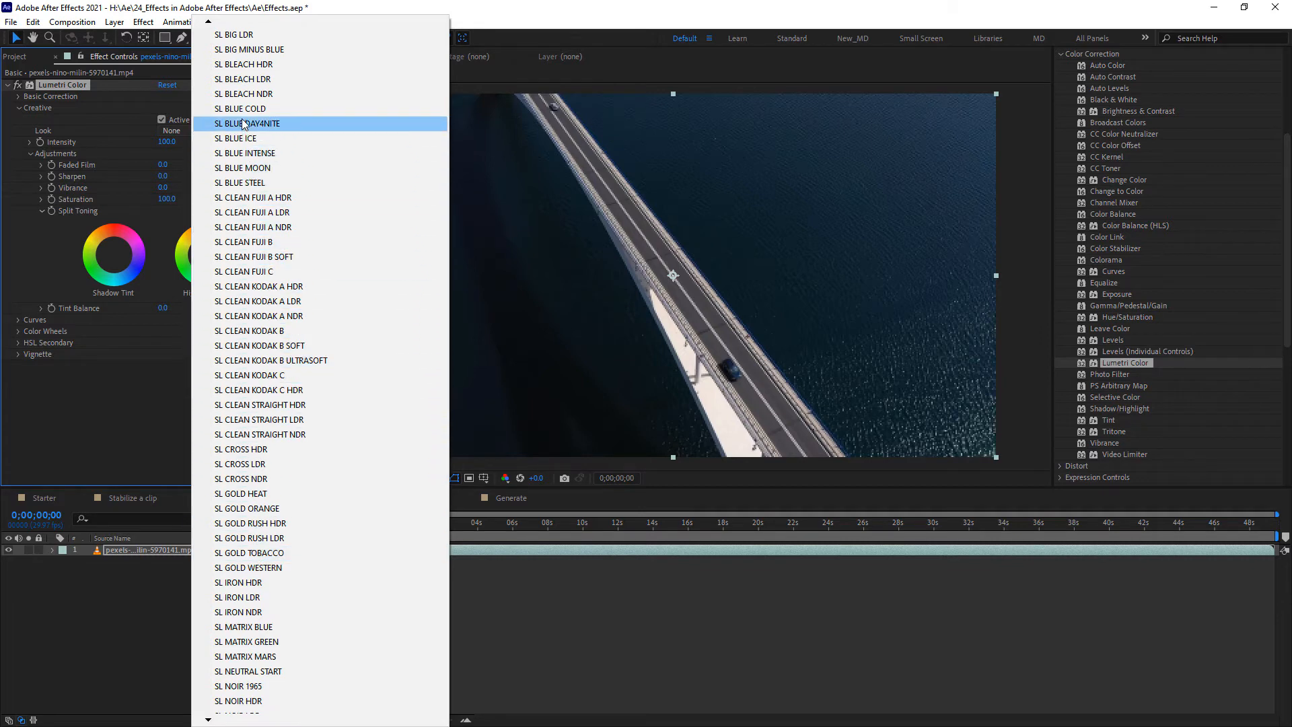
click(248, 182)
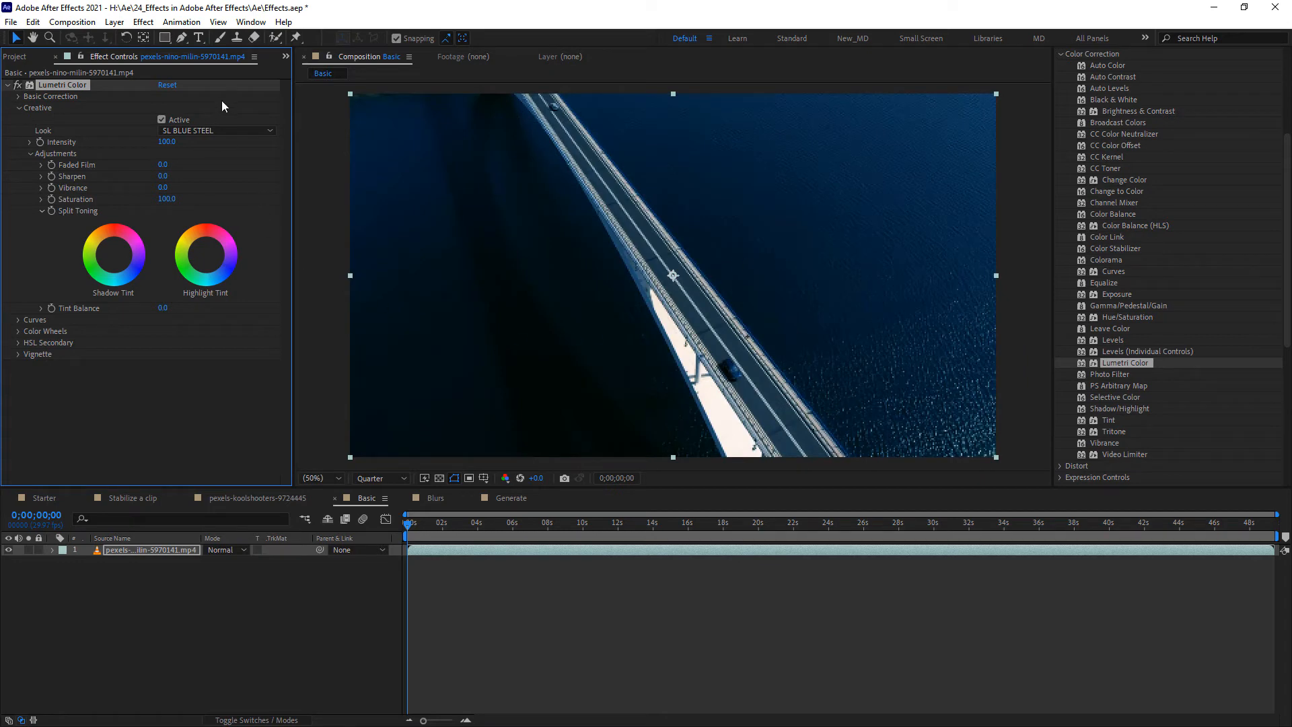
Try the SL BIG look on the bridge clip, and return the Creative look to None
click(213, 131)
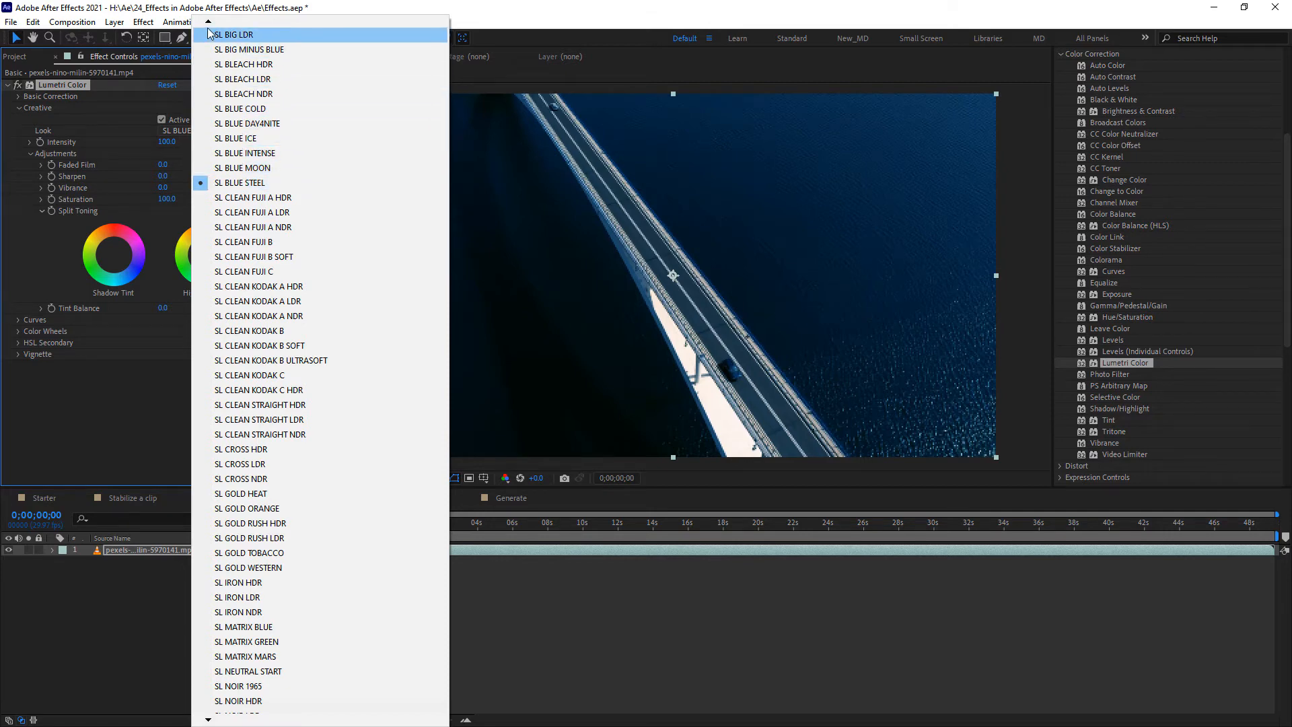
scroll(210, 48, up, 3)
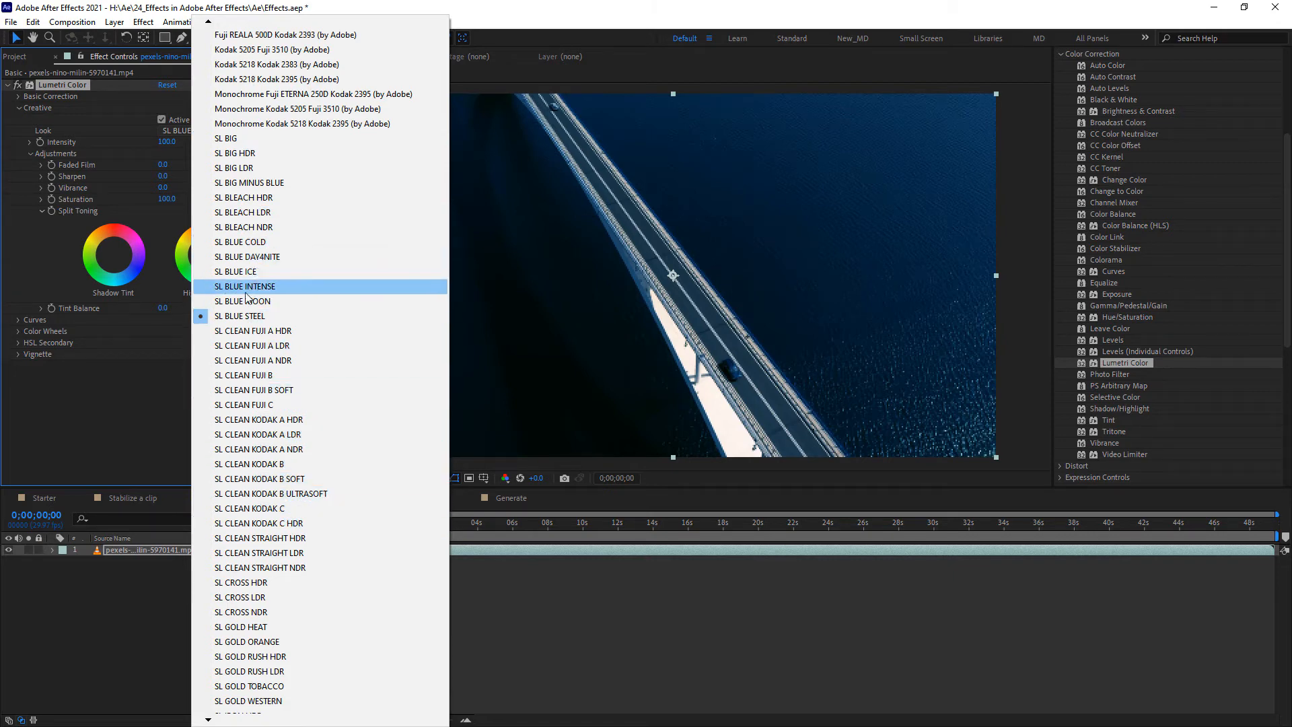
click(224, 138)
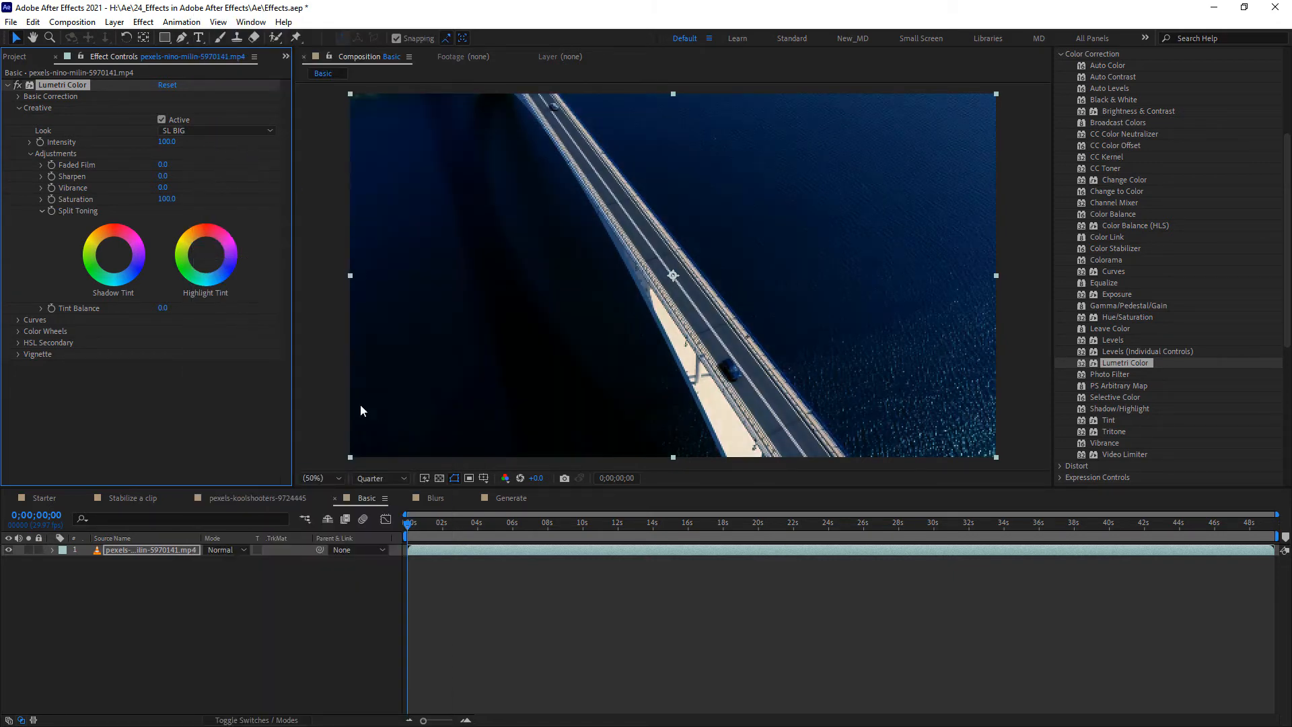
click(215, 130)
click(202, 30)
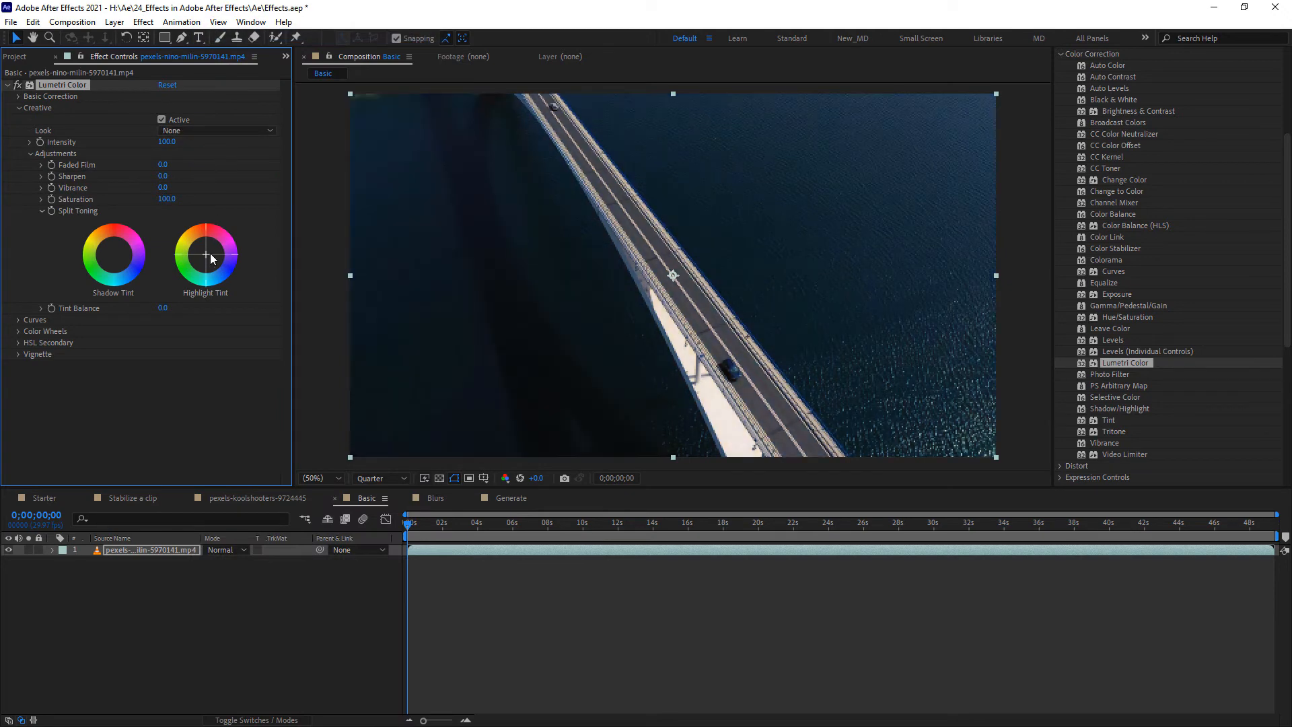
Try small Highlight Tint, Shadow Tint and Vibrance adjustments, and reset Faded Film, Vibrance and Saturation in the Creative settings
drag(205, 249, 207, 244)
drag(115, 257, 114, 256)
mouse_move(164, 188)
mouse_down()
mouse_move(171, 165)
mouse_move(164, 198)
mouse_up()
right_click(111, 163)
click(135, 284)
right_click(141, 190)
right_click(121, 187)
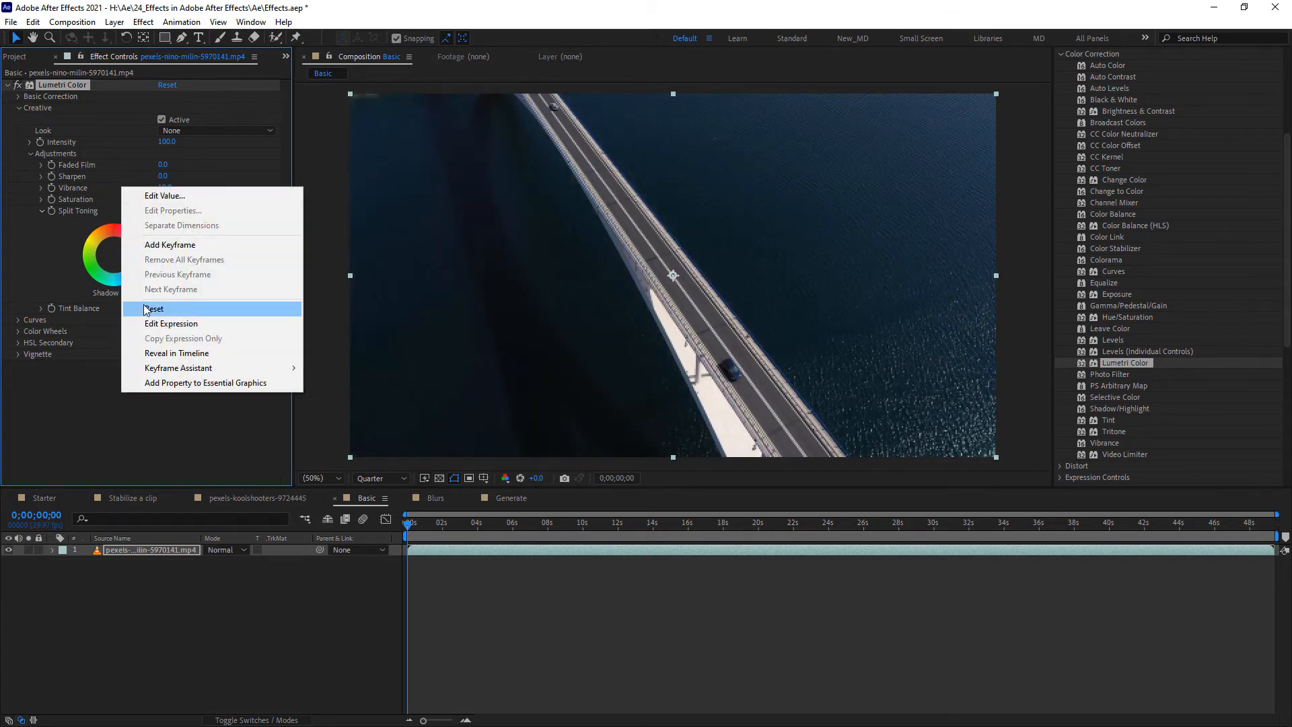
click(147, 310)
right_click(136, 198)
click(157, 320)
Swap the expanded Creative settings for Curves in an enlarged Effect Controls panel, and review the RGB and Hue Saturation curves
click(19, 108)
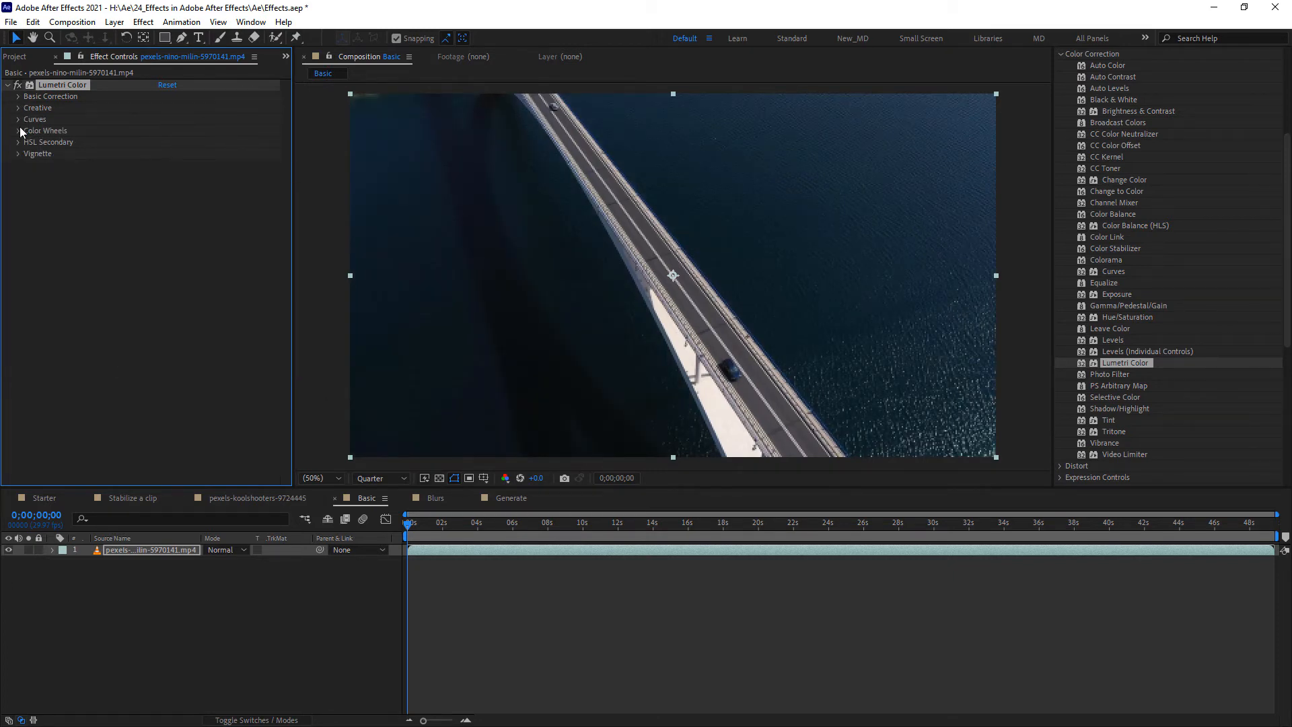
click(18, 119)
scroll(135, 219, down, 1)
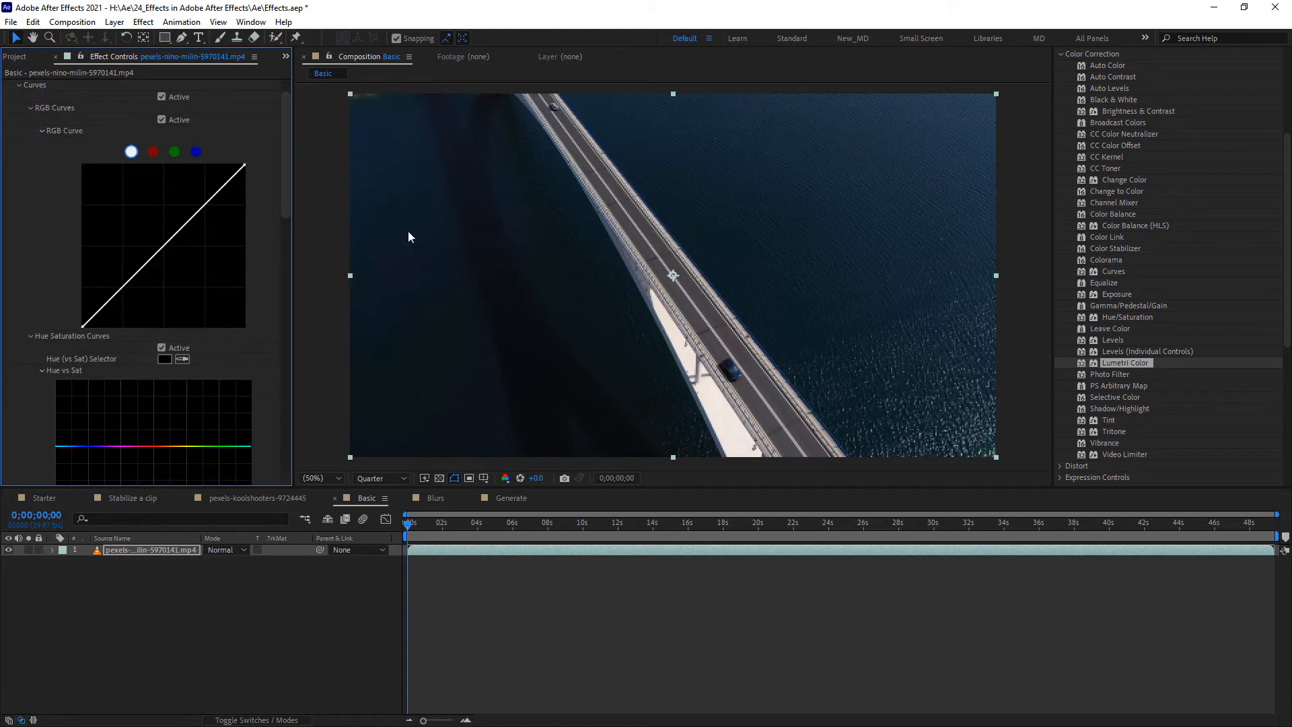
scroll(283, 229, down, 2)
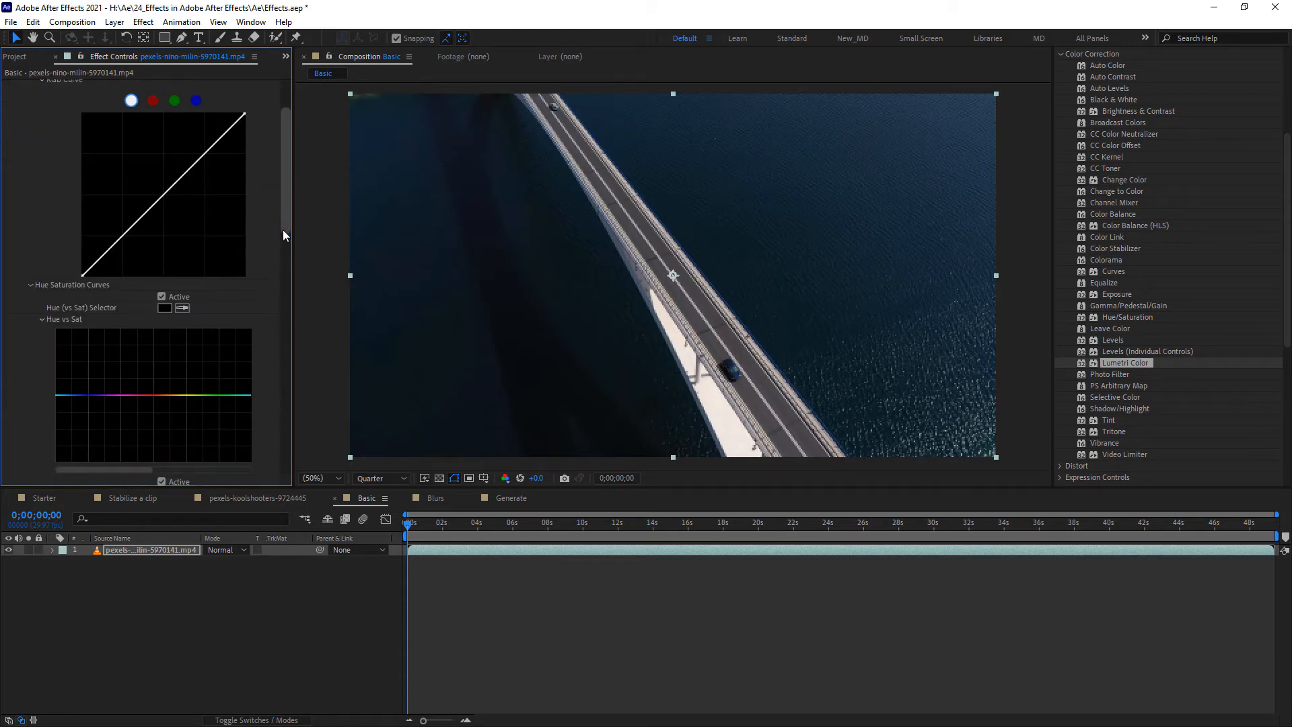
drag(222, 490, 220, 553)
drag(295, 349, 339, 350)
scroll(83, 244, up, 2)
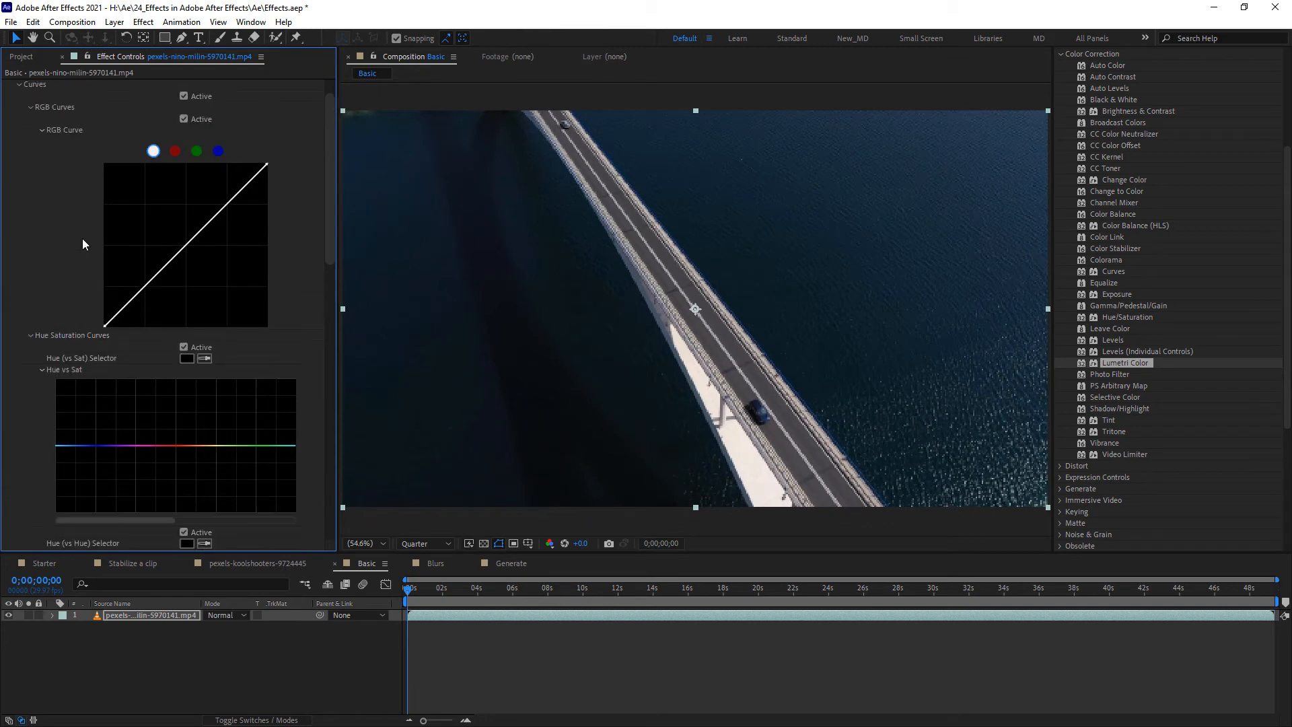
scroll(79, 319, down, 10)
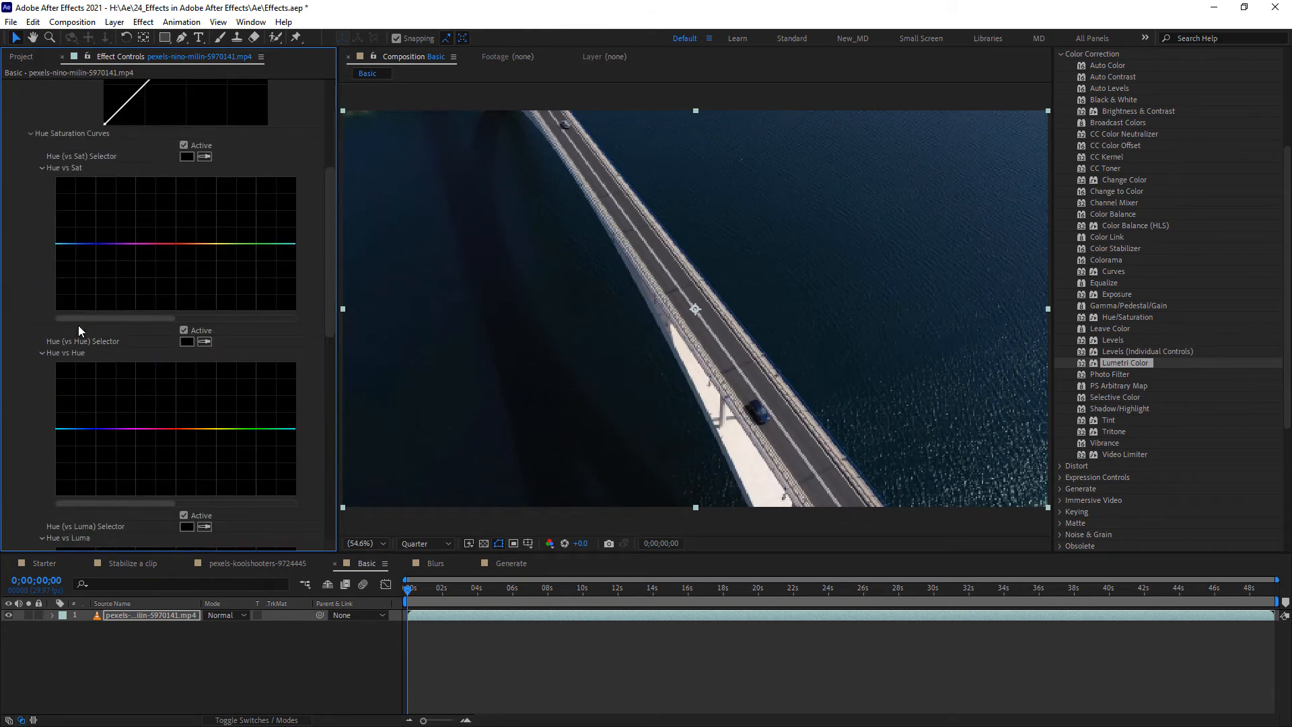
scroll(114, 475, down, 8)
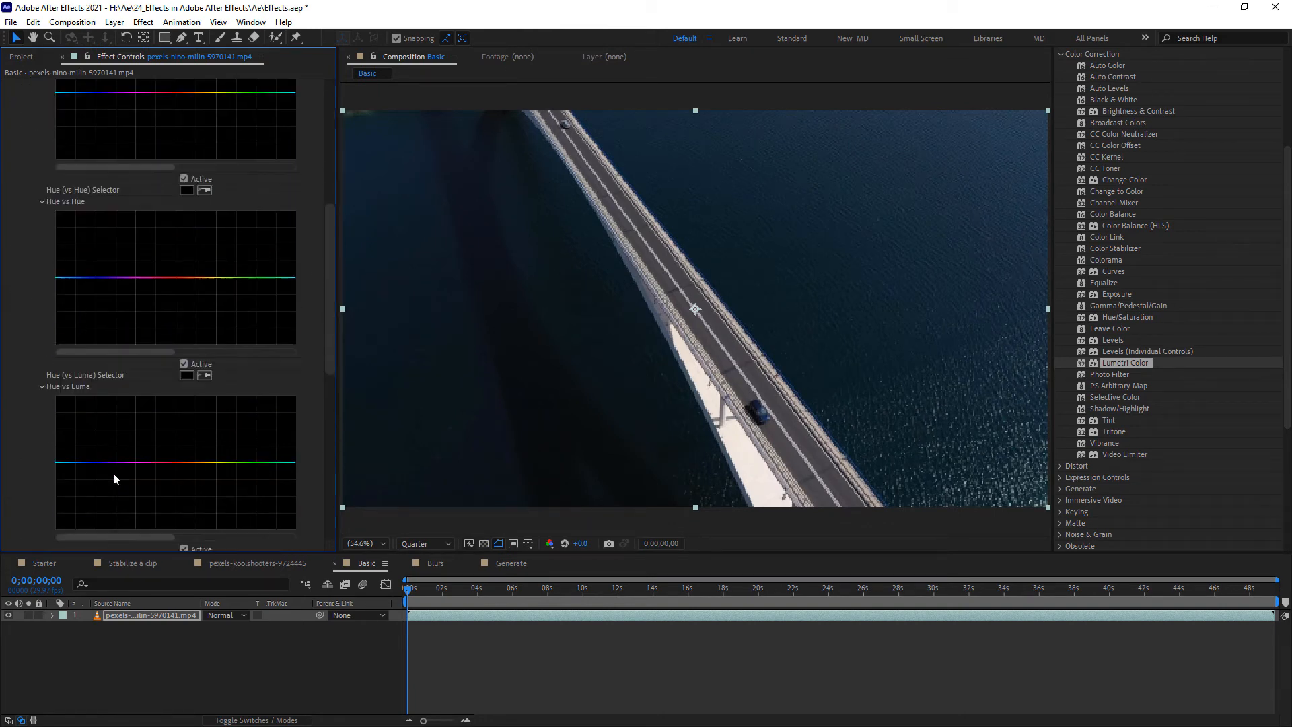
scroll(107, 439, down, 10)
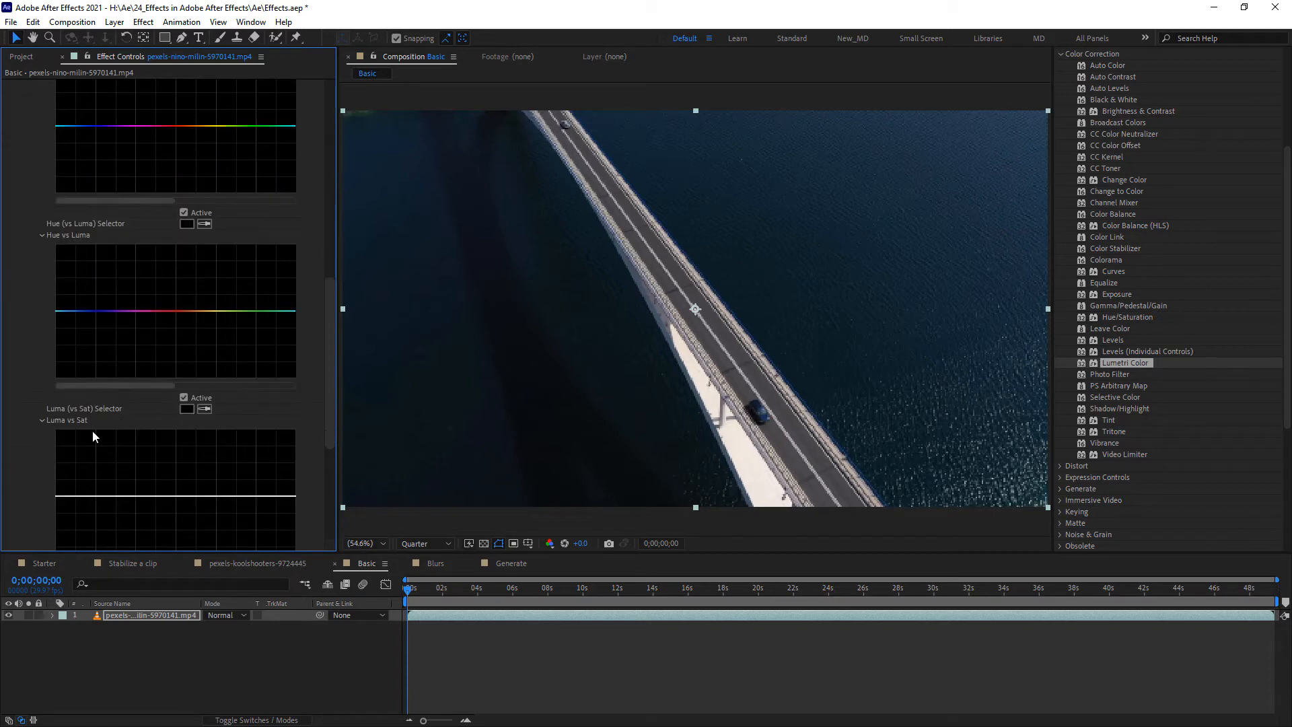
scroll(121, 369, down, 2)
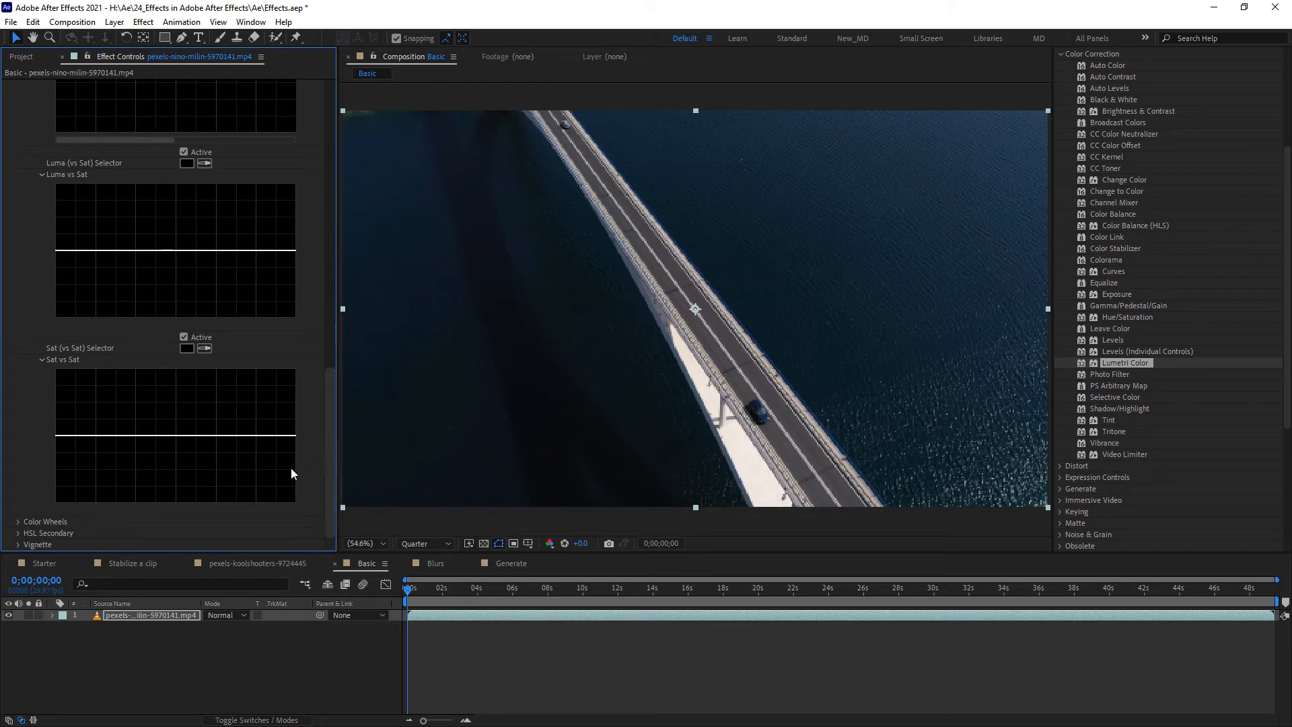
Go to 0;00;13;25 and sample the hillside vegetation with the Hue (vs Sat) Selector
click(579, 595)
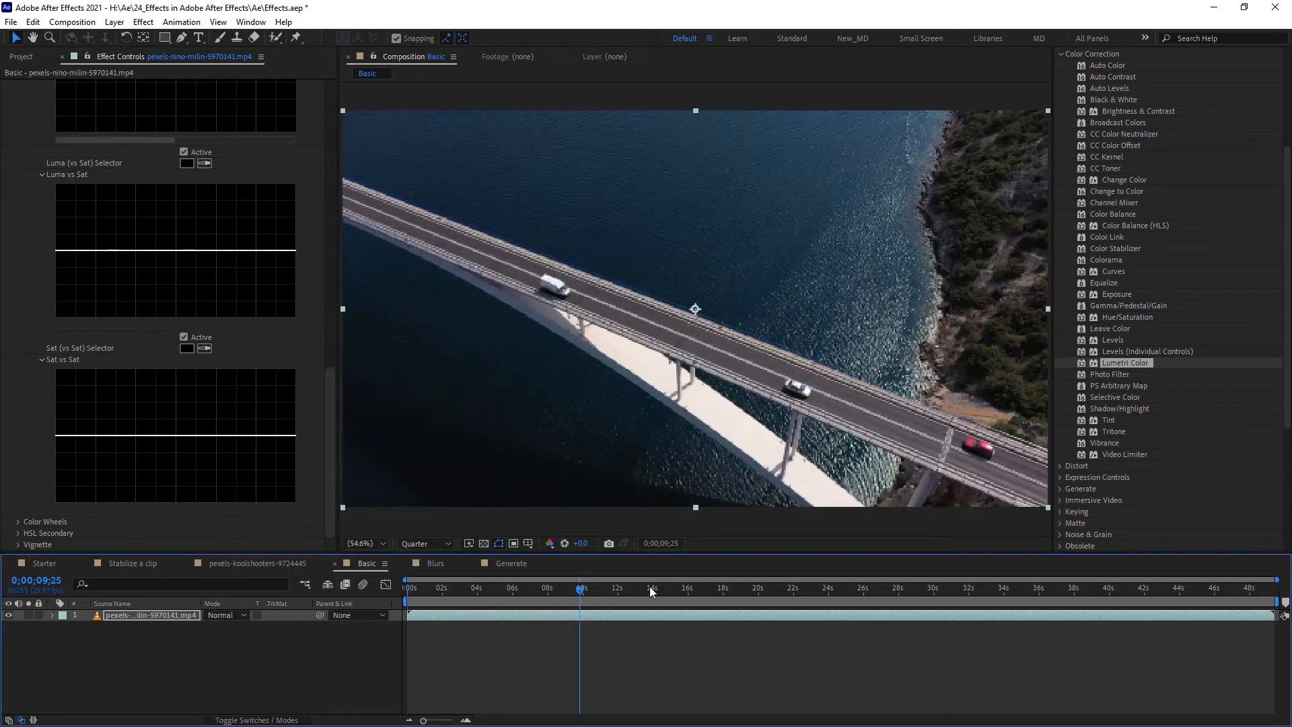
click(650, 586)
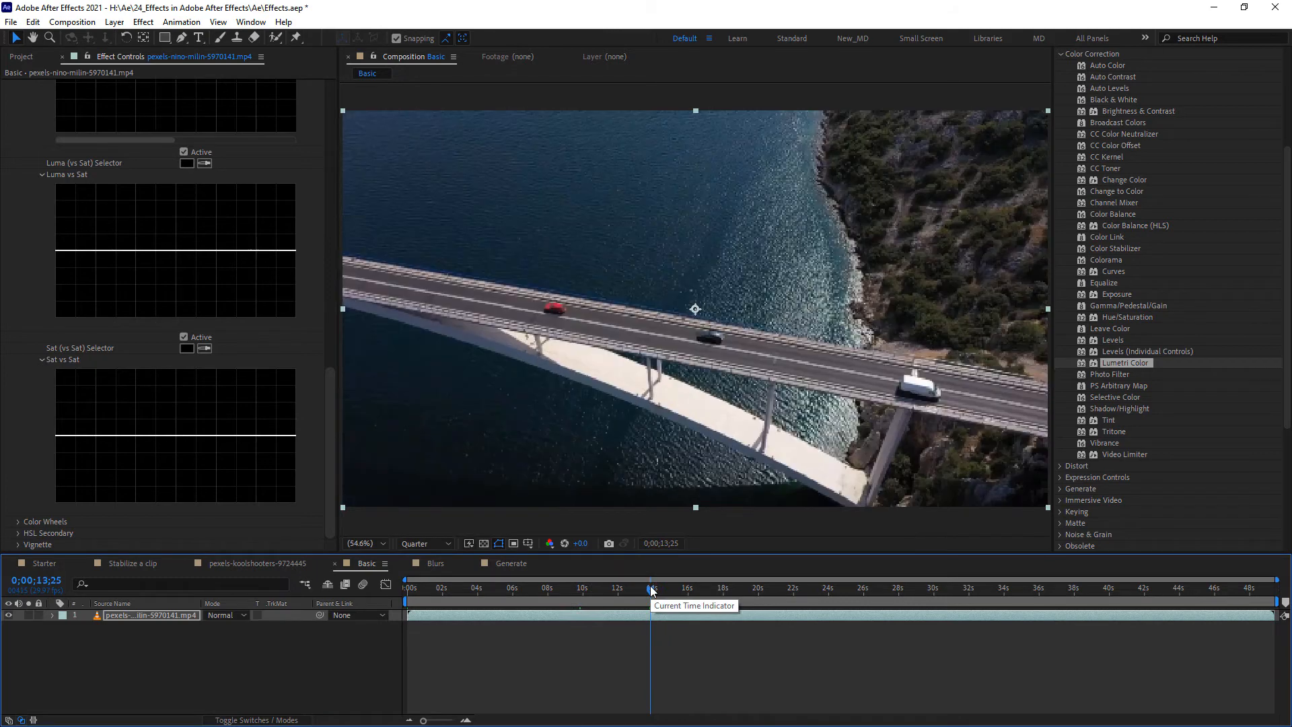
scroll(237, 410, up, 5)
scroll(237, 410, up, 3)
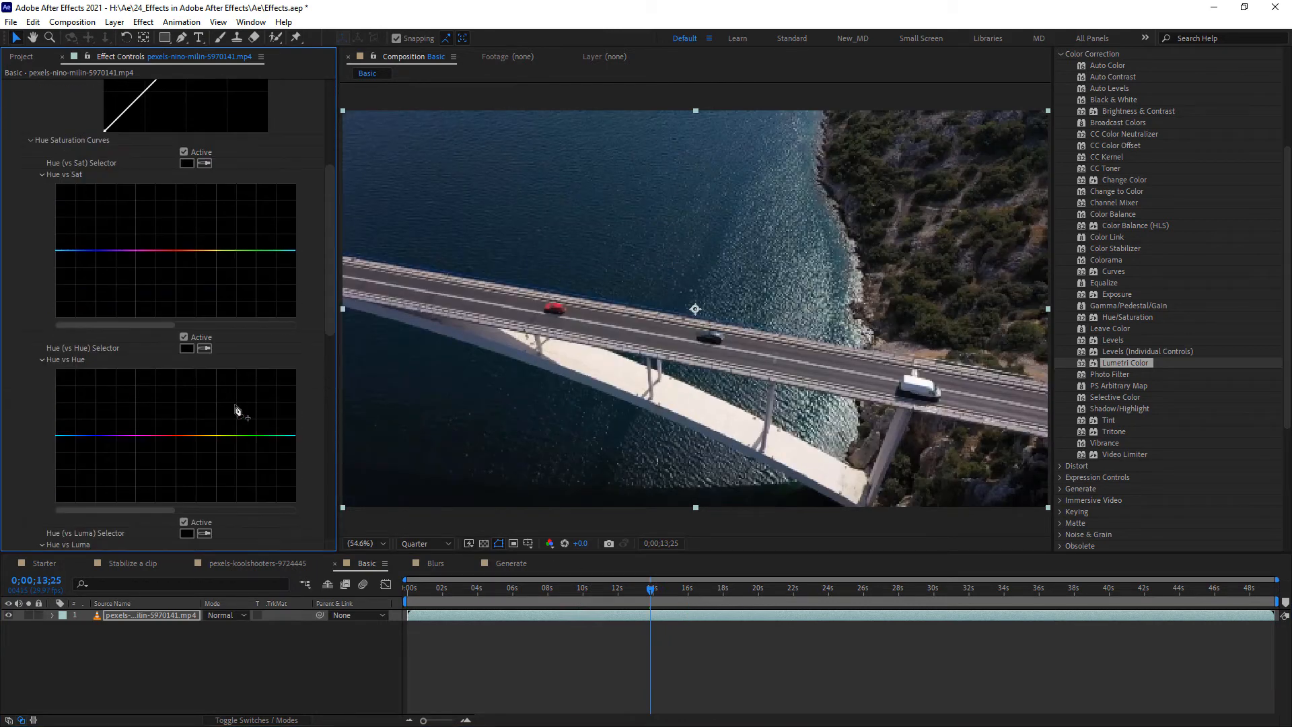
scroll(237, 410, up, 3)
click(204, 263)
click(916, 294)
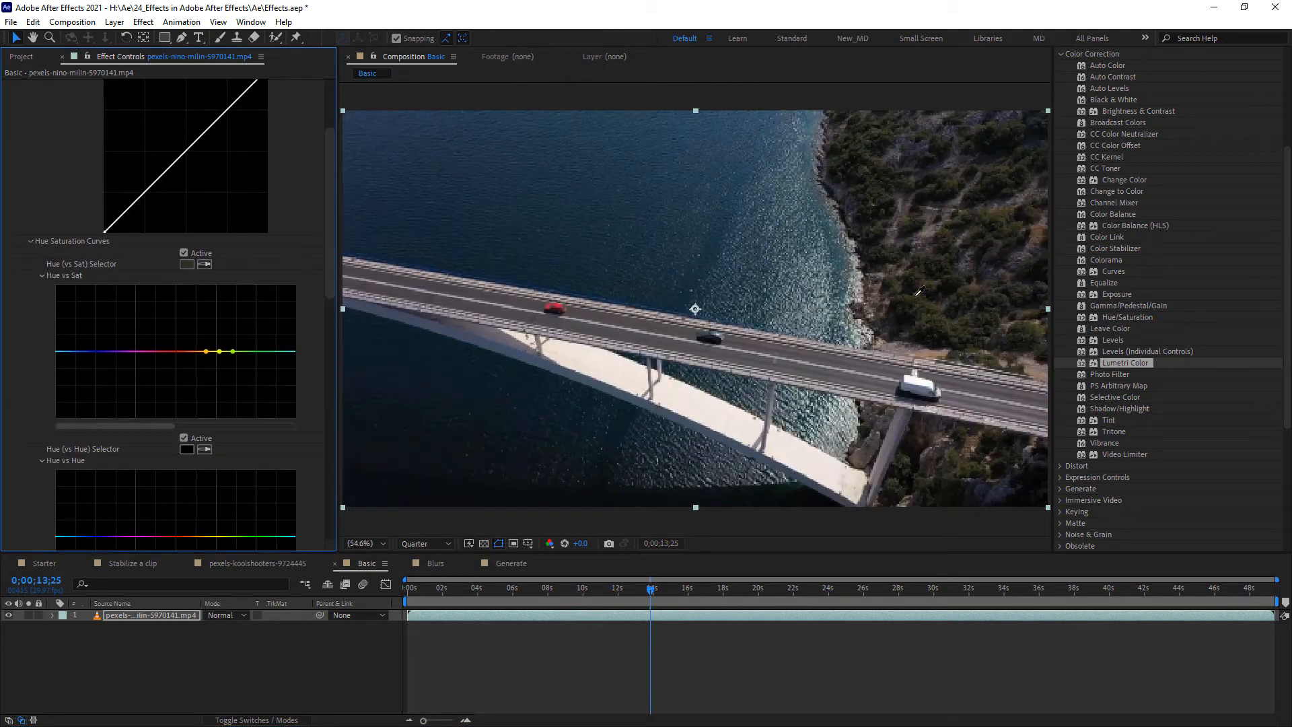
click(946, 317)
Raise the yellow-green range of the Hue vs Sat curve to its maximum, with a point near the baseline closing the peak
drag(226, 351, 231, 277)
drag(232, 351, 246, 284)
click(255, 344)
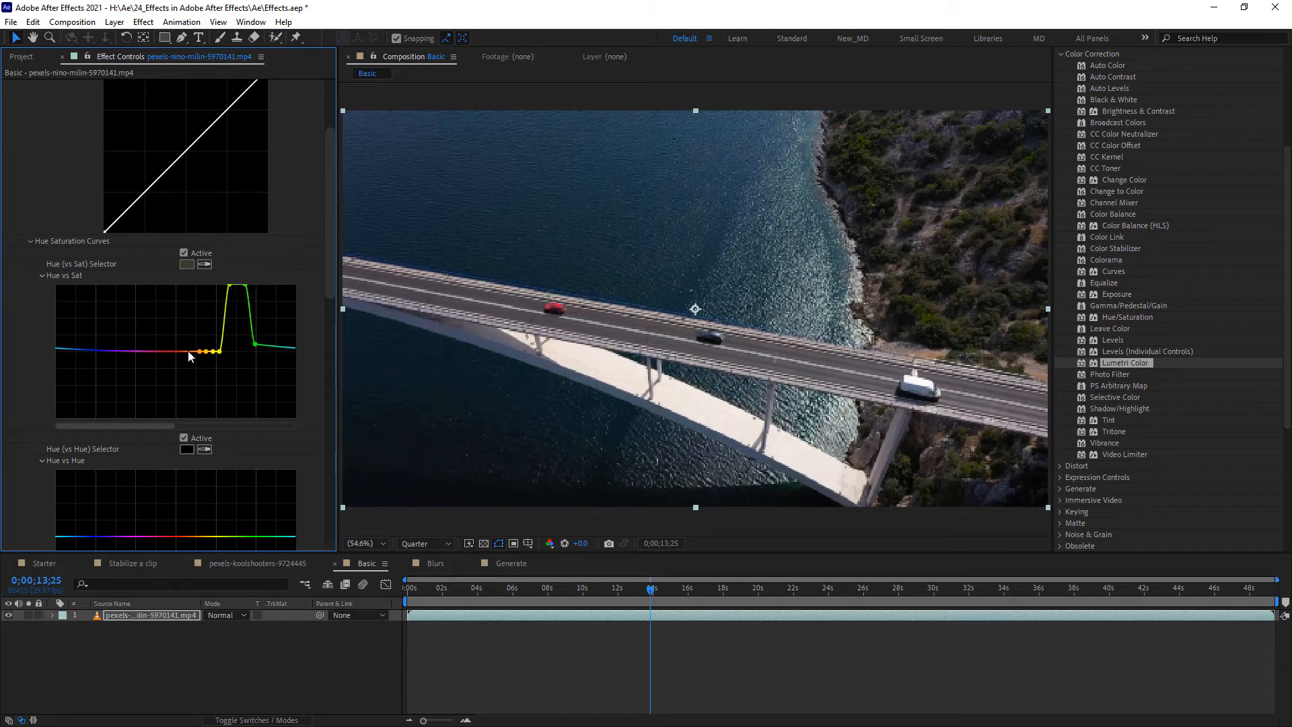
Add points around the blue range of the Hue vs Sat curve and pull that range down to its minimum
click(98, 352)
click(109, 351)
click(88, 352)
drag(97, 352, 91, 421)
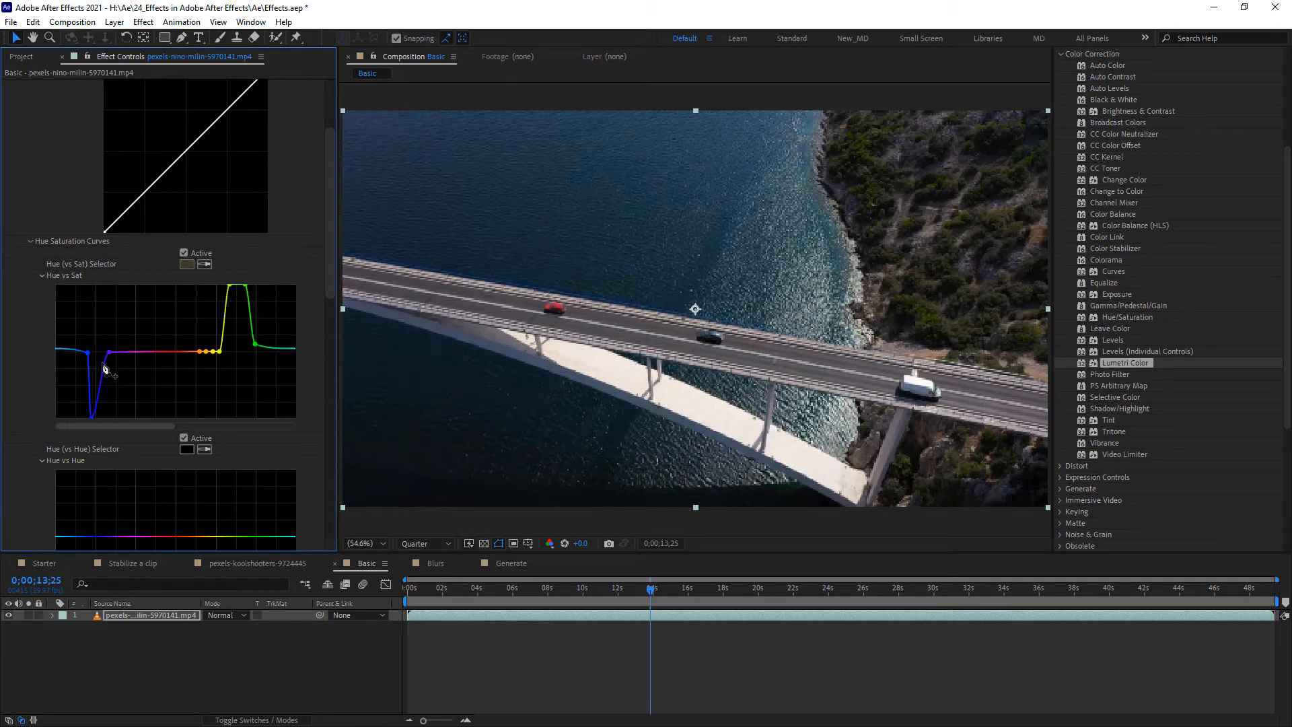
click(103, 390)
drag(103, 390, 102, 423)
Review the Shadows, Midtones and Highlights color wheels in a widened Effect Controls panel, and collapse the Color Wheels settings
scroll(299, 323, down, 5)
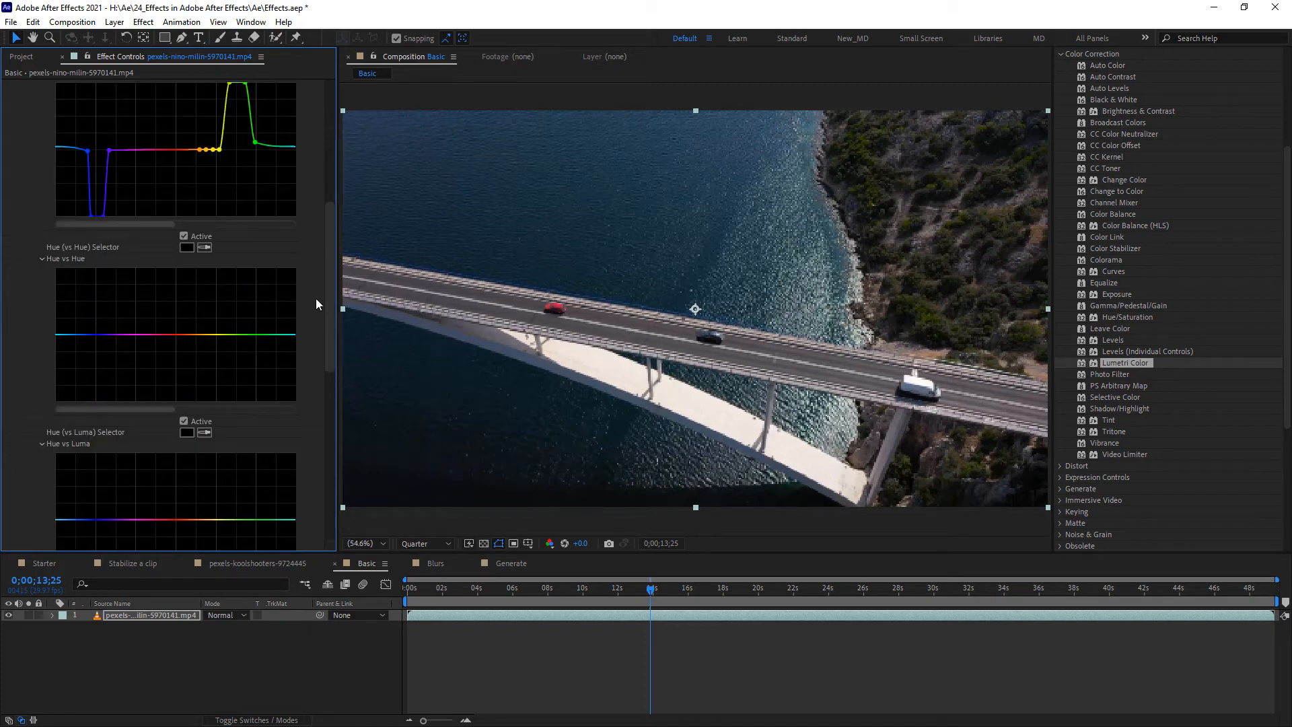
scroll(296, 393, down, 10)
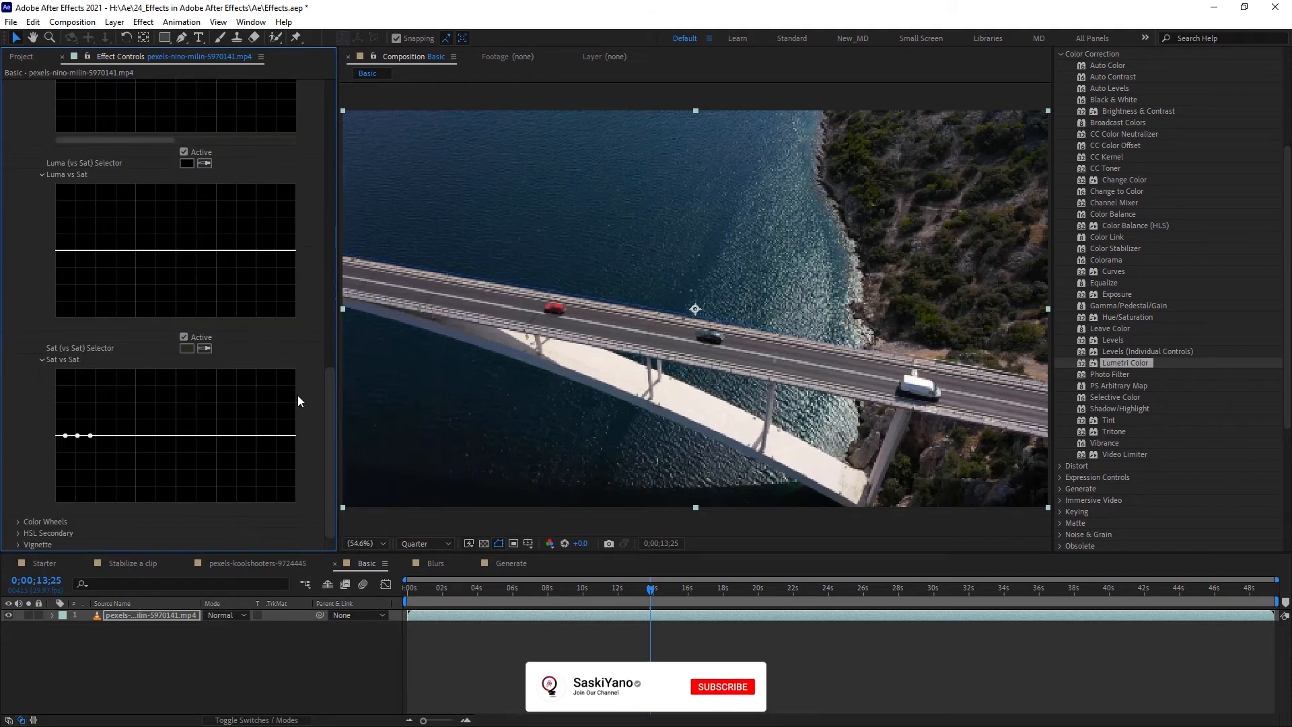
click(18, 522)
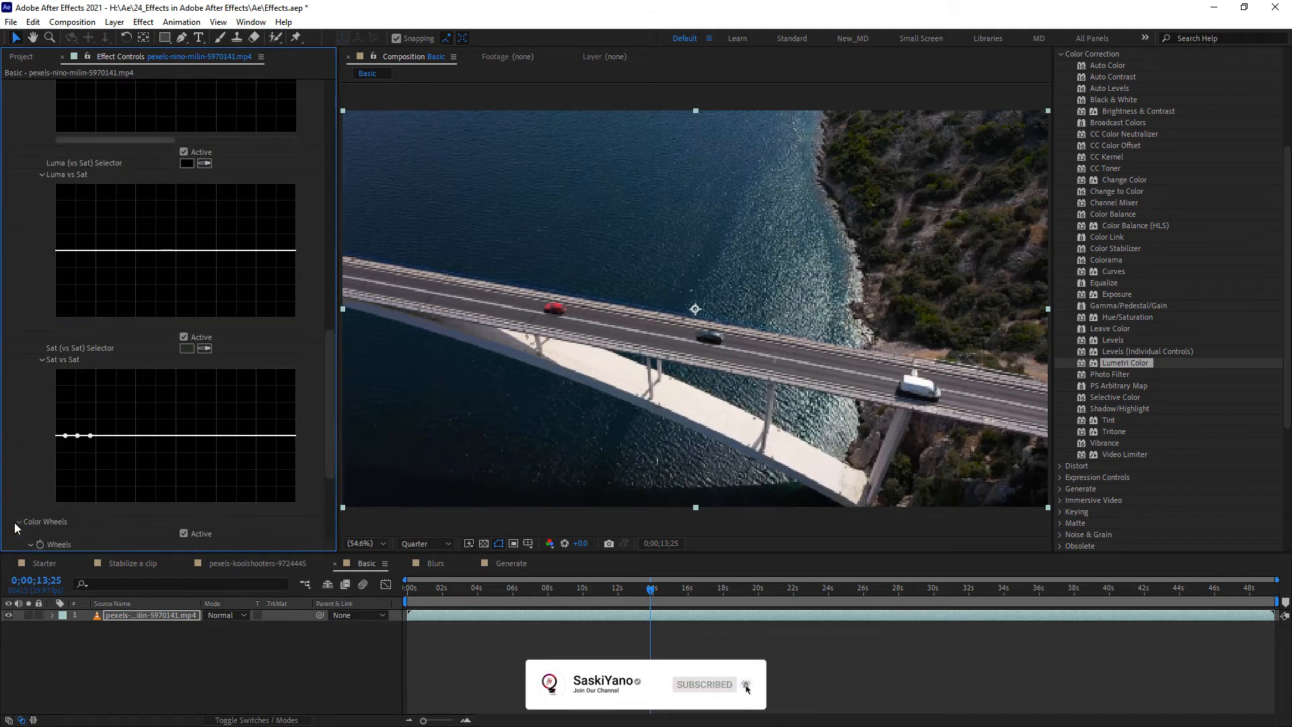
scroll(30, 466, down, 5)
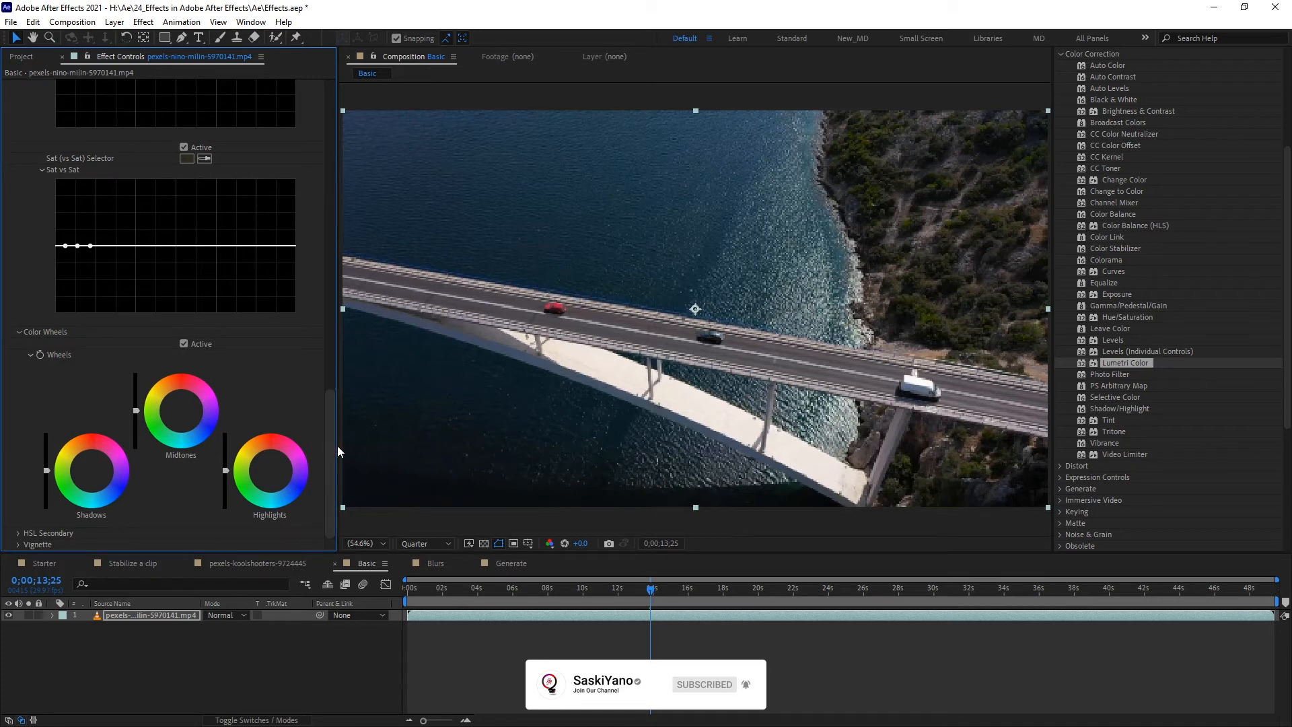
drag(338, 446, 541, 466)
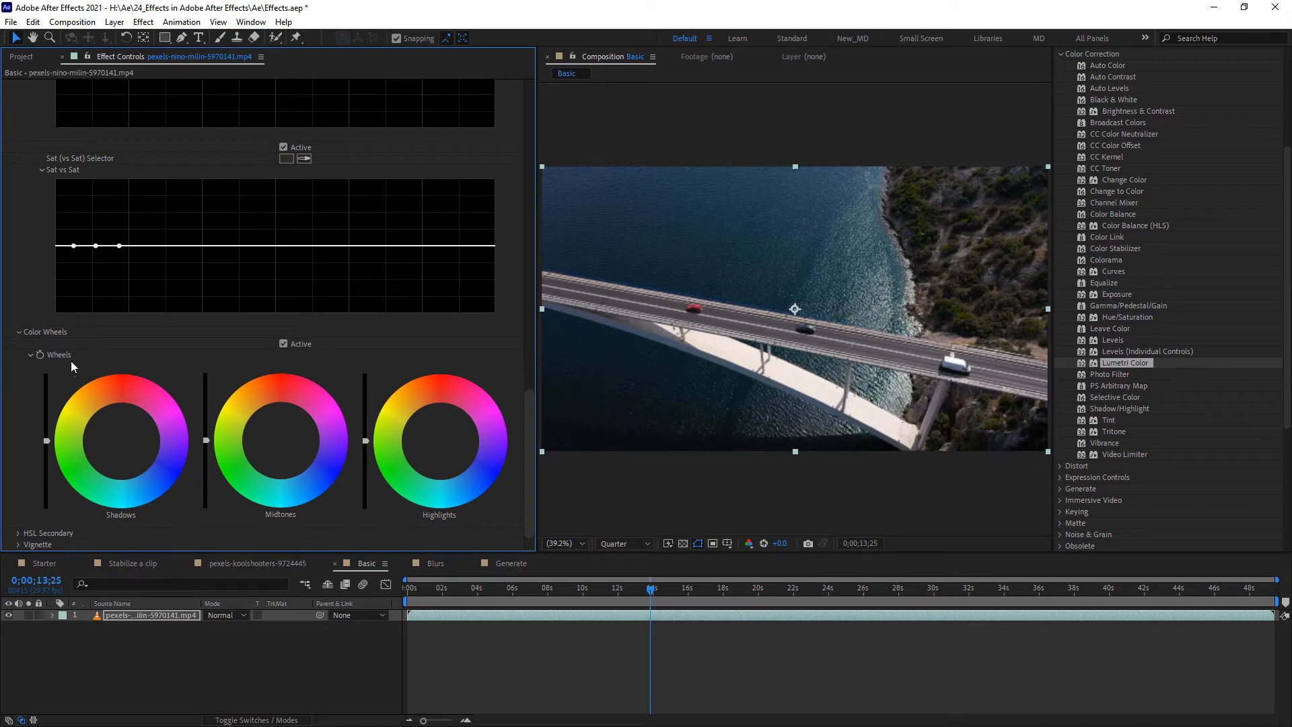
click(19, 332)
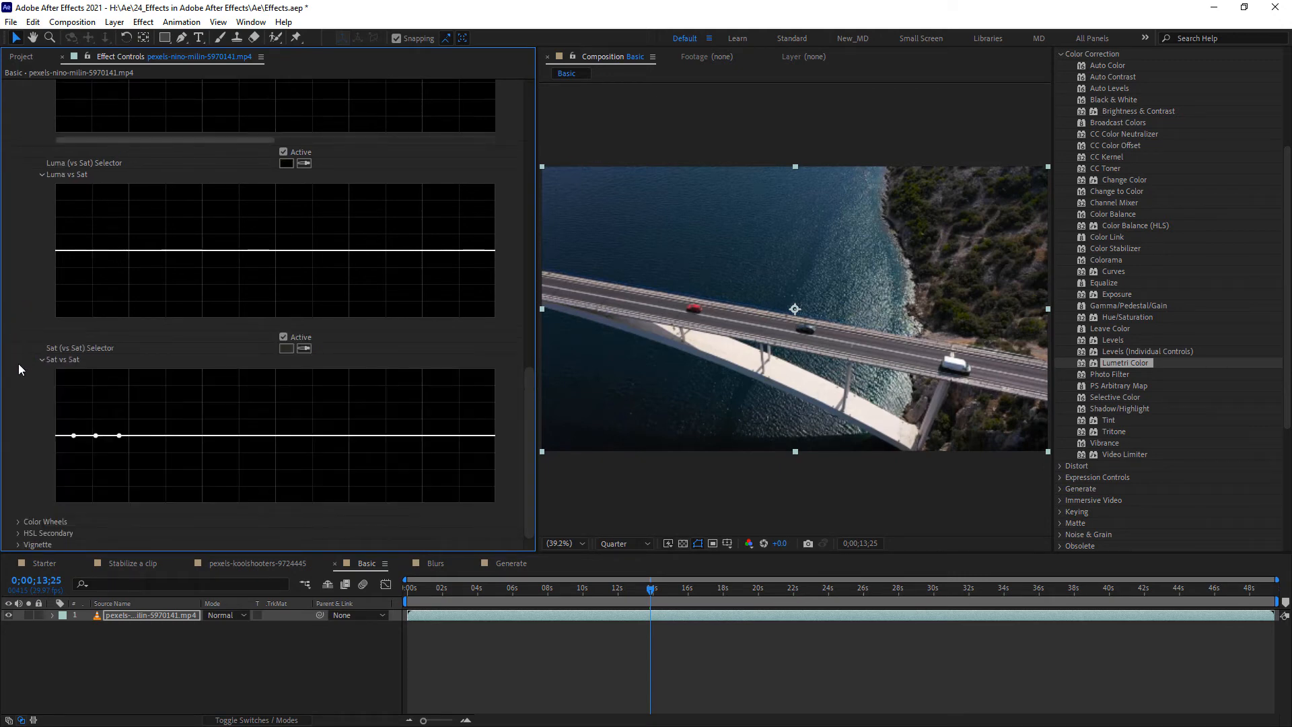
Expand HSL Secondary and review its Key, HSL Sliders and Correction settings
click(18, 533)
scroll(24, 512, down, 2)
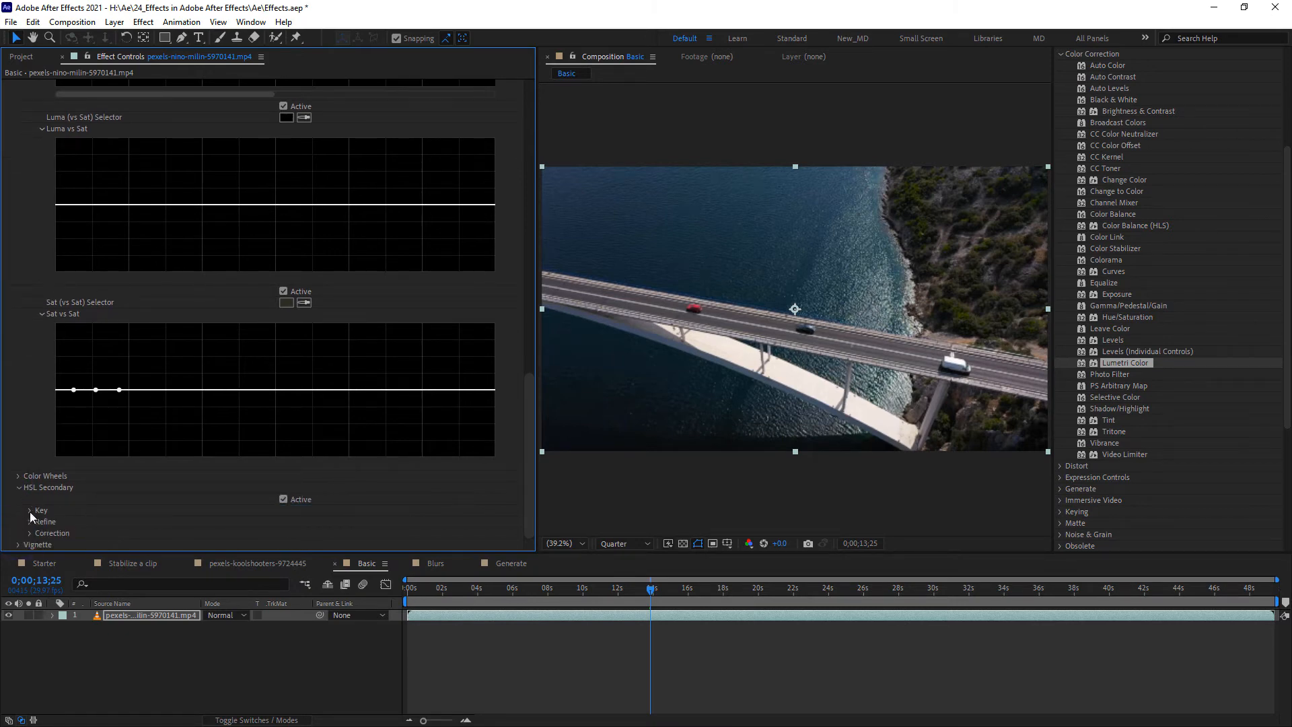
click(29, 511)
scroll(111, 481, down, 4)
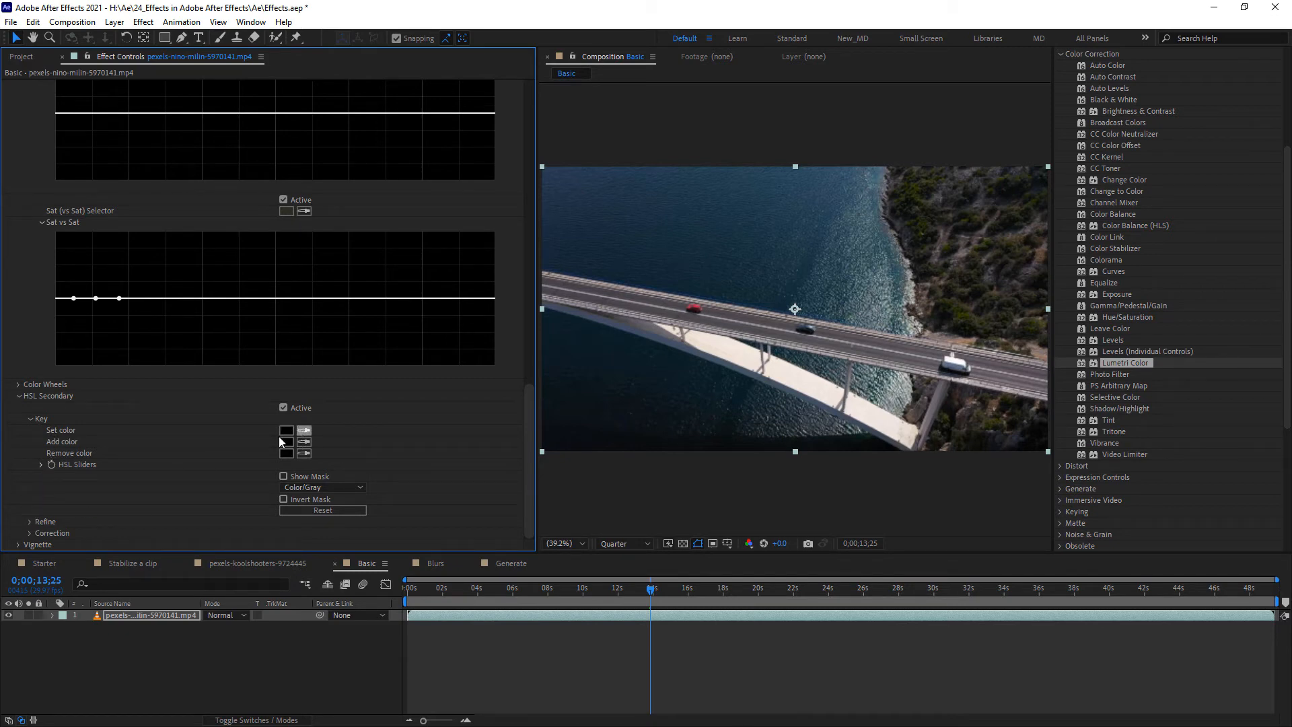
click(29, 532)
scroll(43, 494, down, 2)
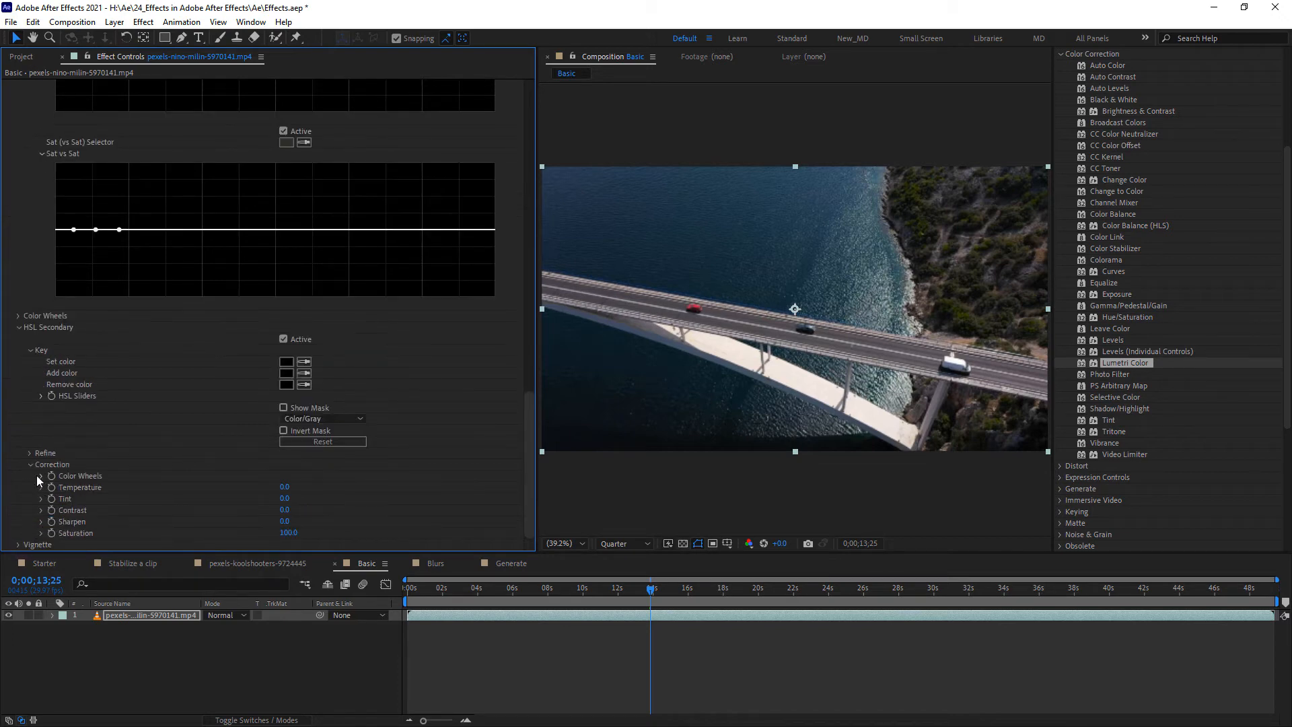
click(41, 396)
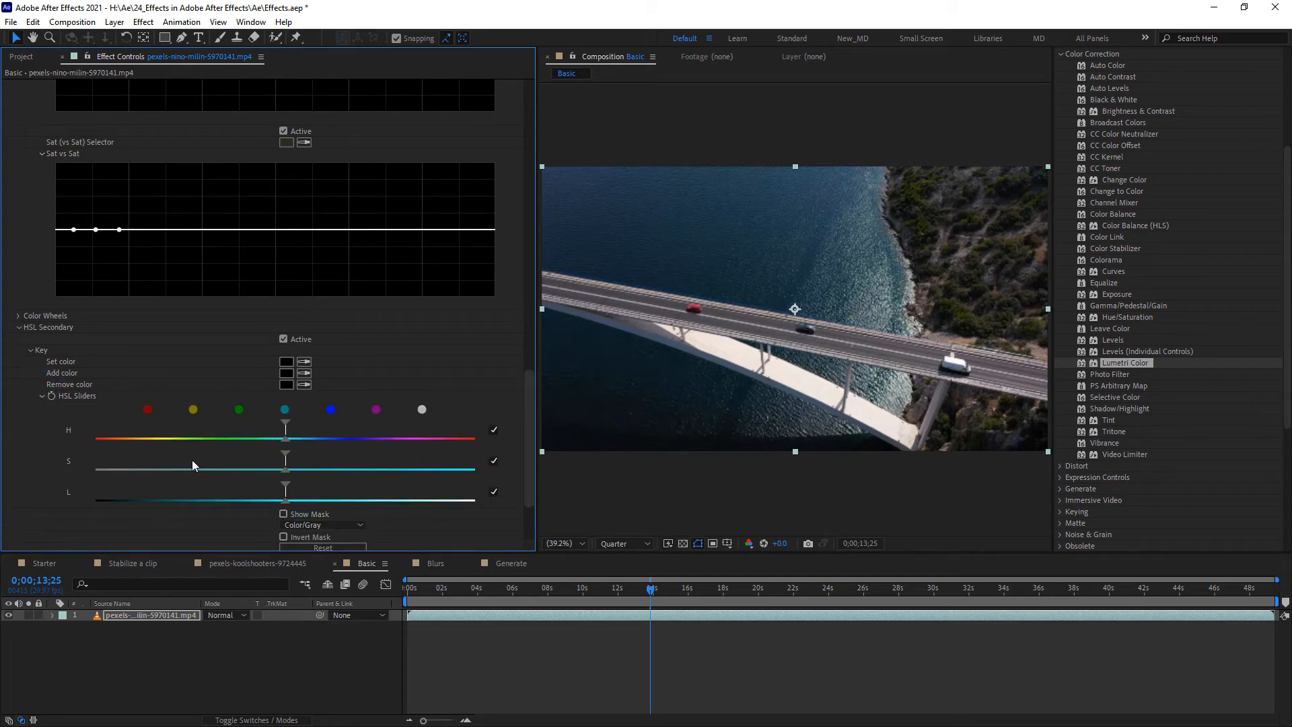
scroll(192, 459, down, 3)
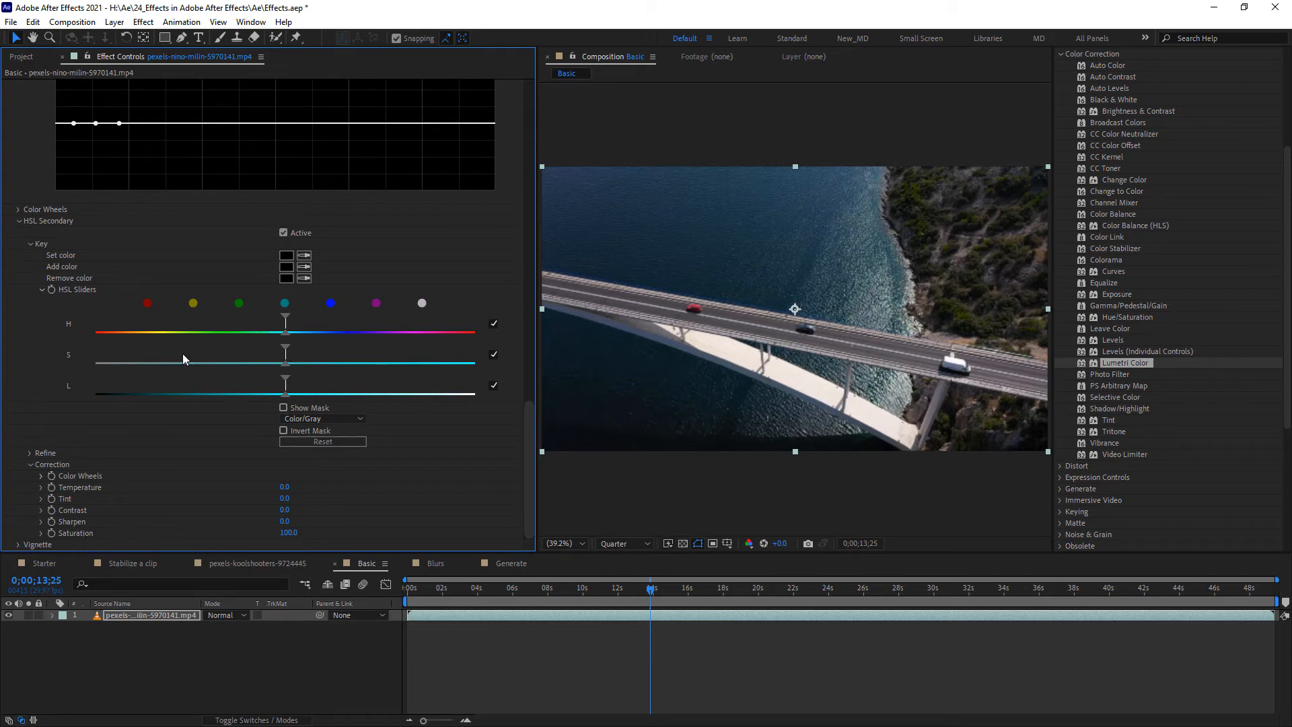
Expand and review the Vignette settings, and collapse HSL Secondary, Curves and the whole Lumetri Color effect
click(19, 545)
scroll(107, 411, down, 2)
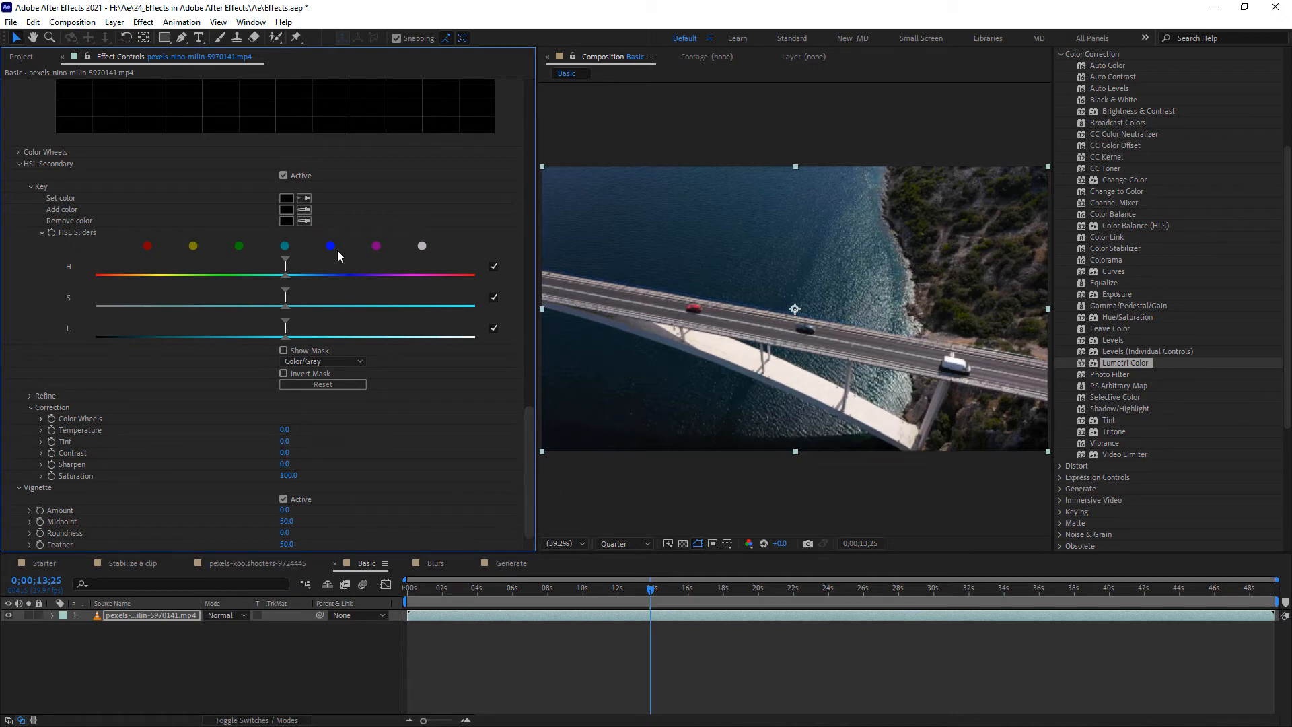
click(20, 164)
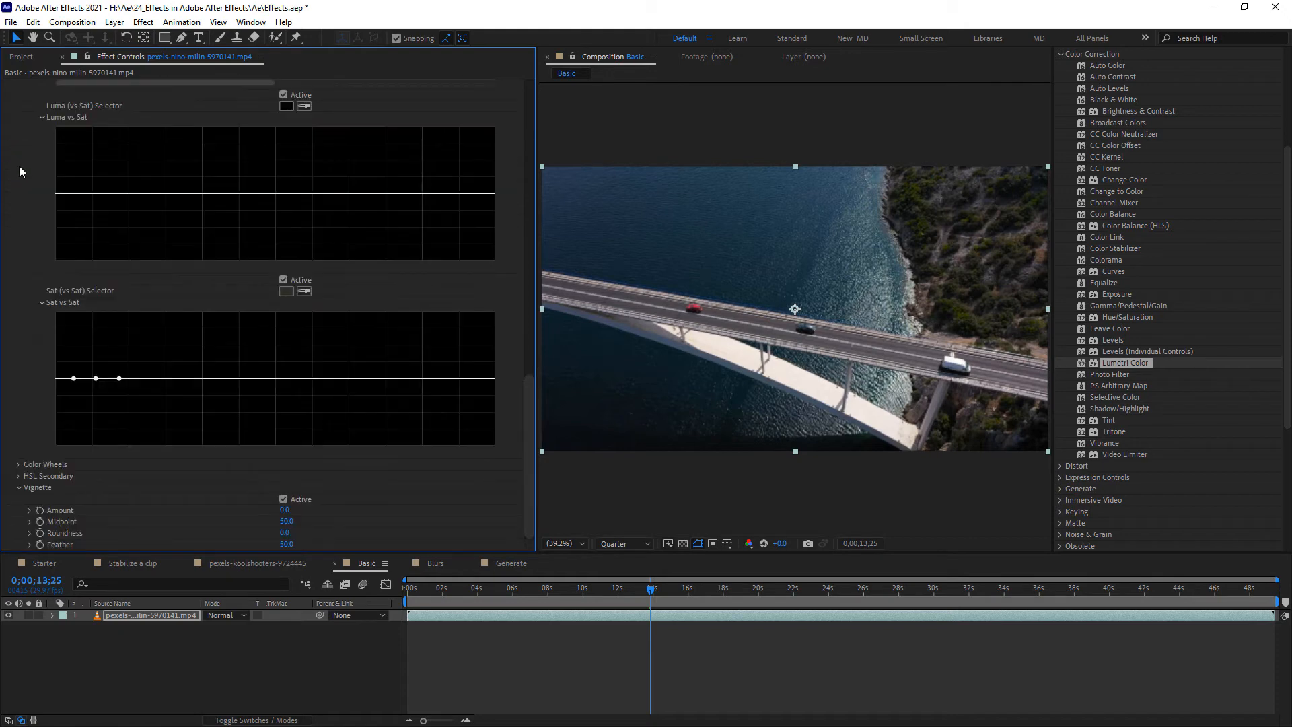
scroll(37, 141, up, 5)
scroll(37, 141, up, 6)
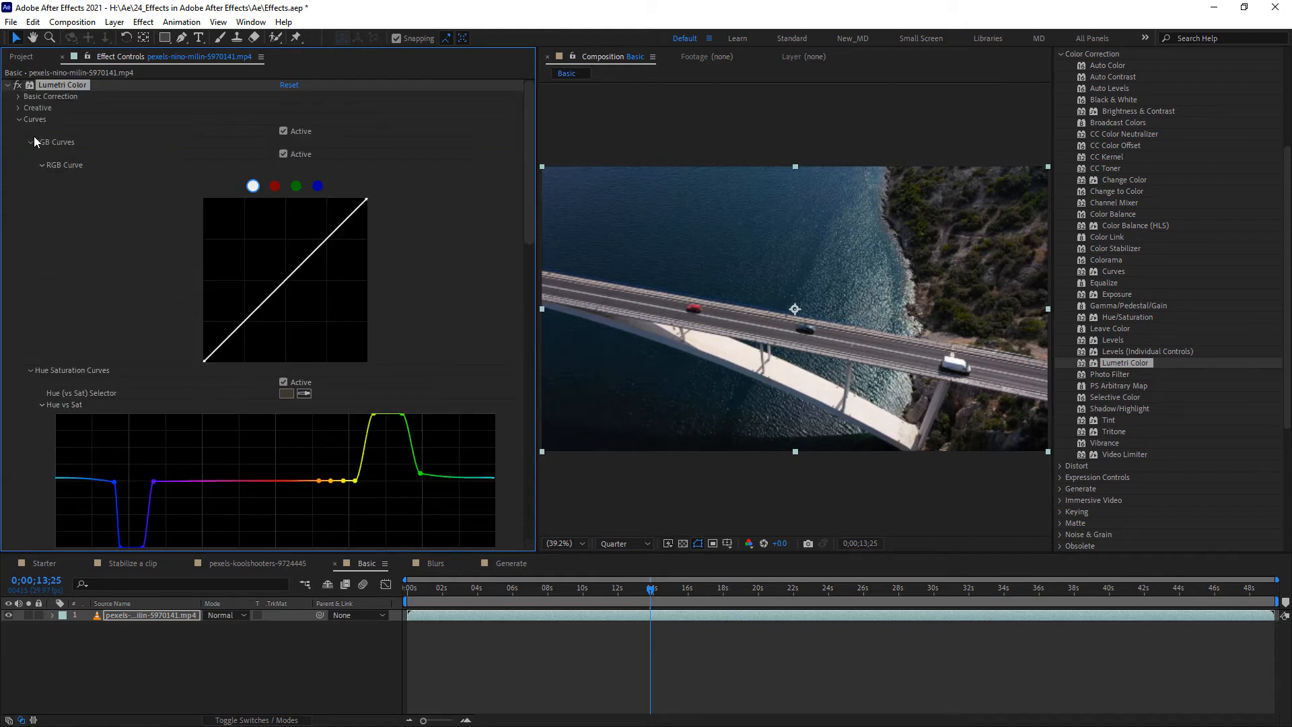
click(19, 119)
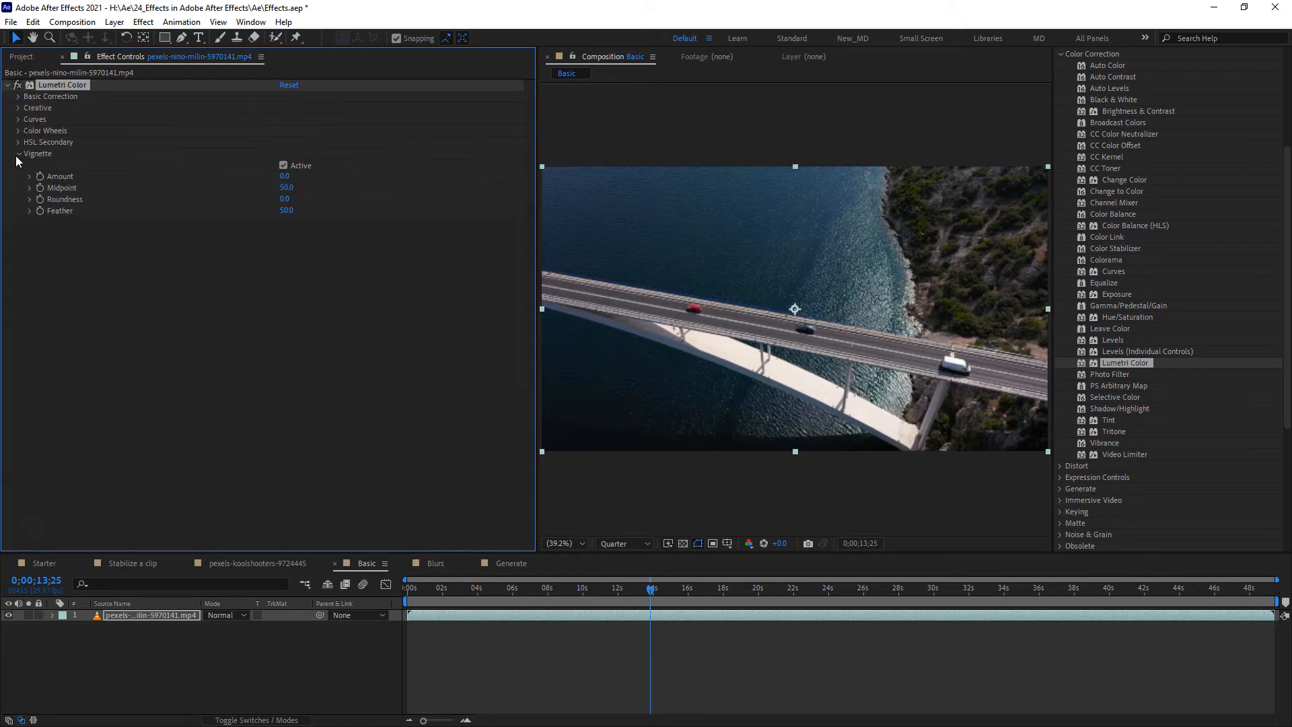
click(8, 85)
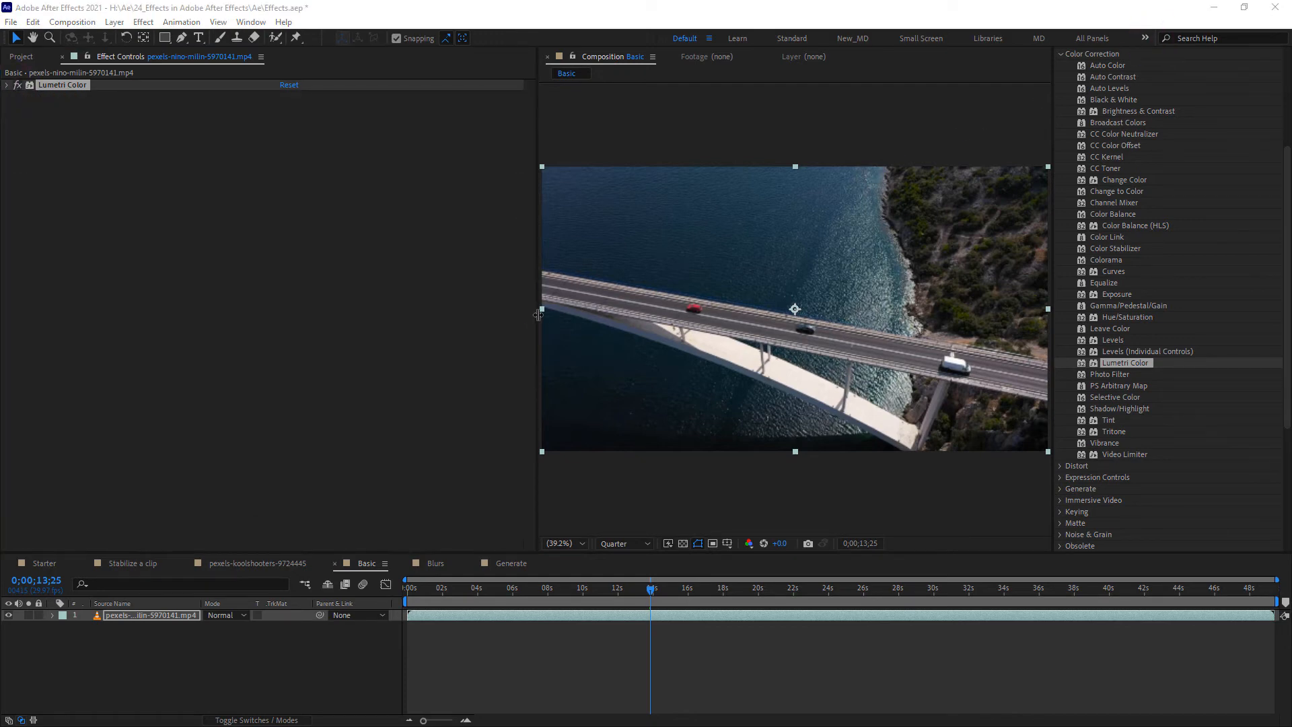
Narrow the Effect Controls panel and fit the composition to the enlarged viewer
drag(537, 309, 285, 321)
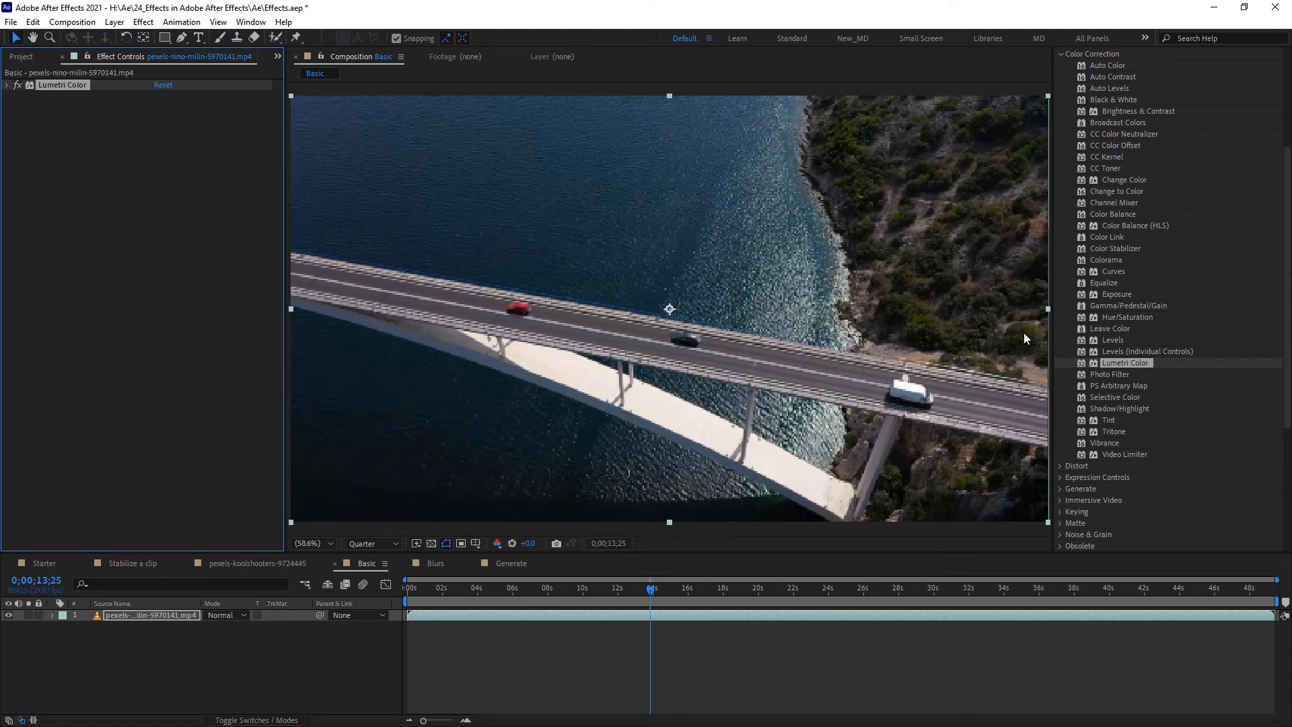
click(325, 543)
click(317, 319)
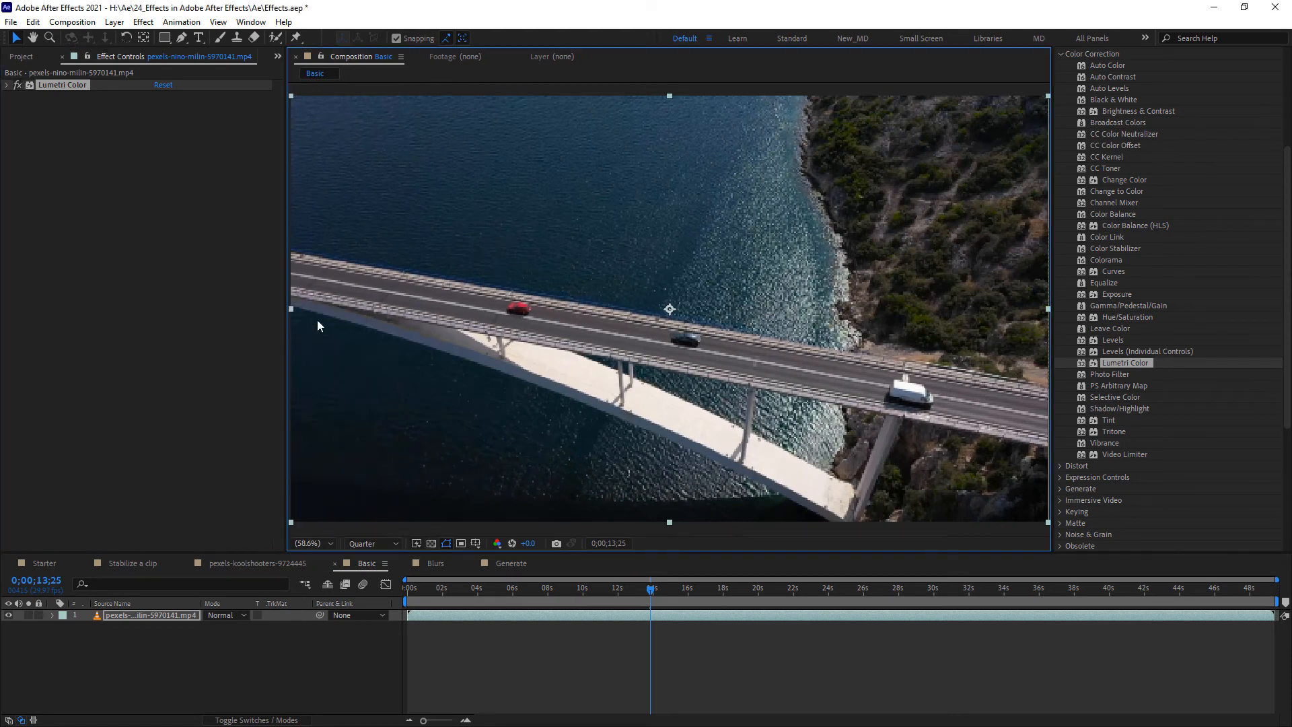
Apply the Curves effect to the bridge clip and turn off Lumetri Color
scroll(1086, 374, up, 3)
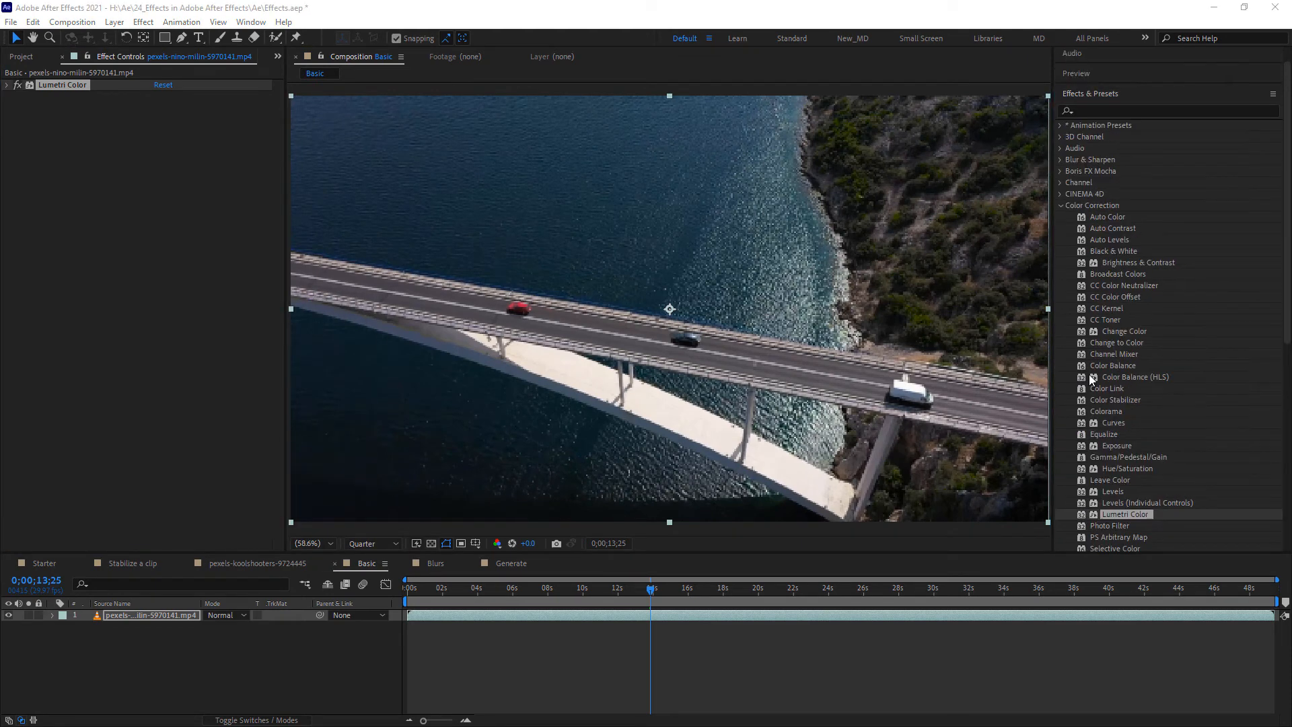
scroll(1088, 374, down, 2)
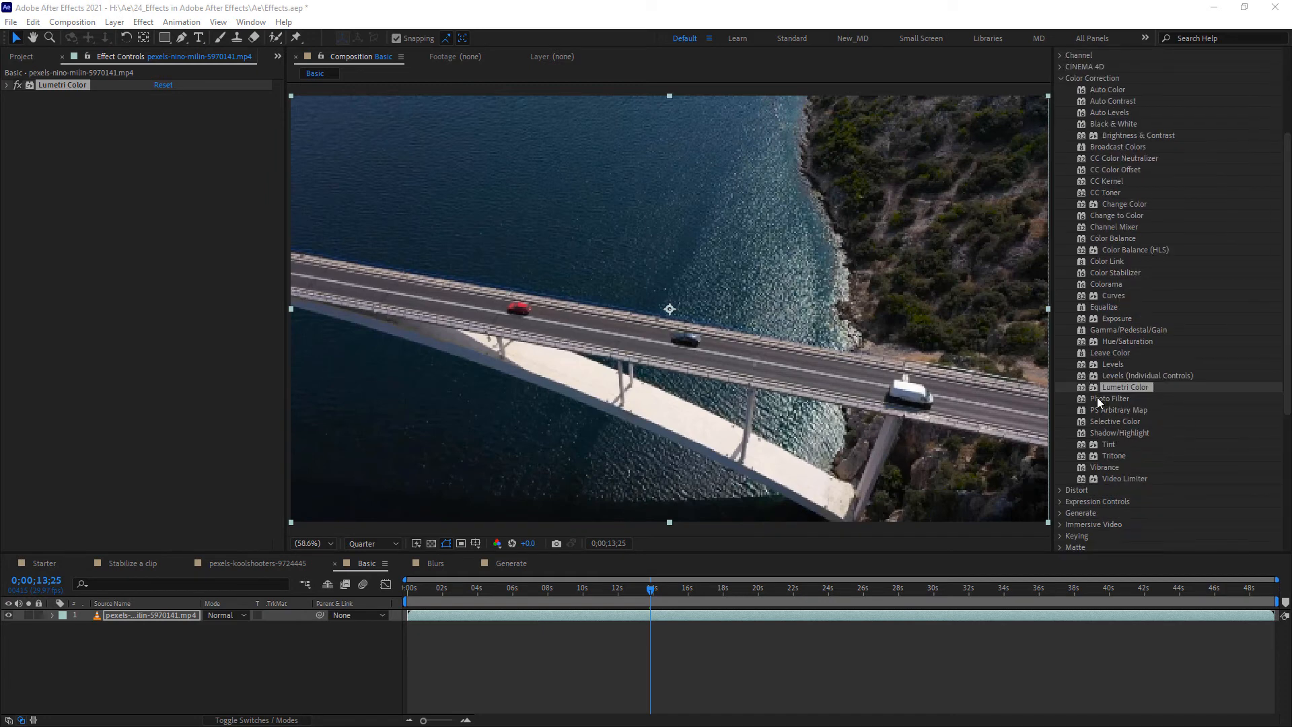
drag(1112, 296, 183, 627)
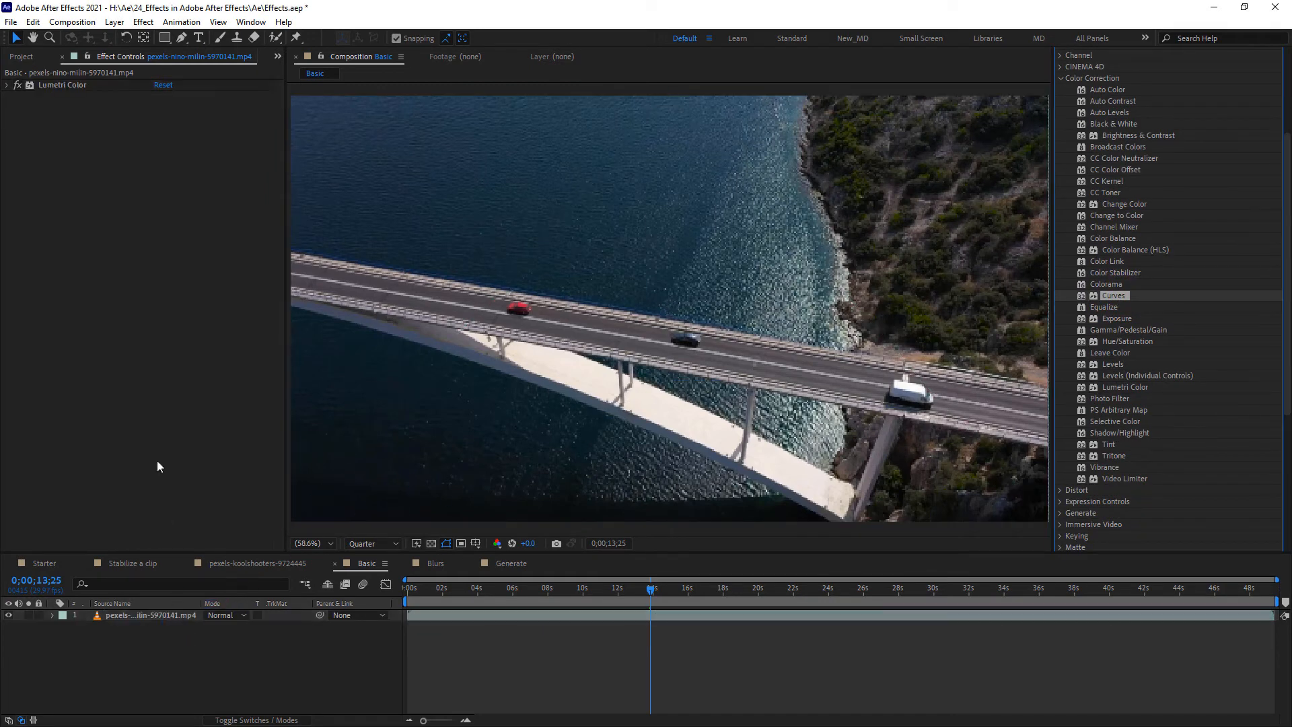
click(17, 85)
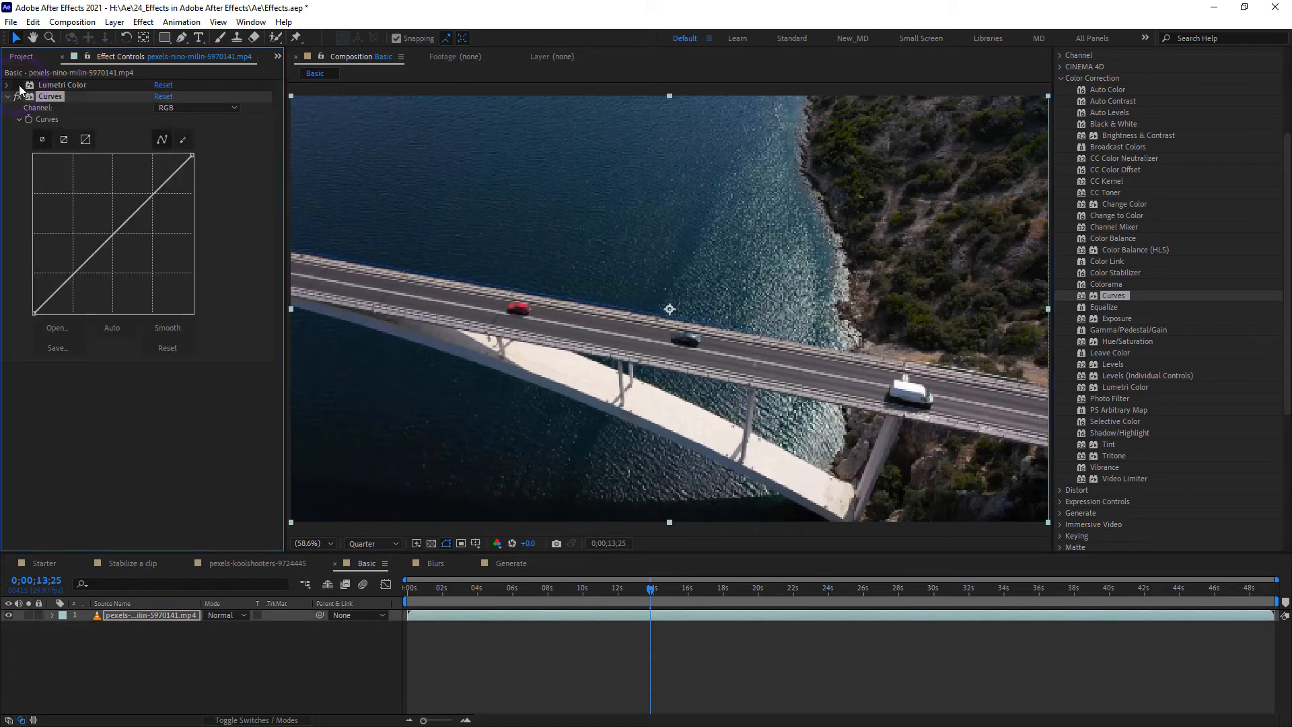
Shape the RGB curve into an S by raising the highlights and lowering the shadows, and collapse the Curves effect
drag(154, 197, 144, 181)
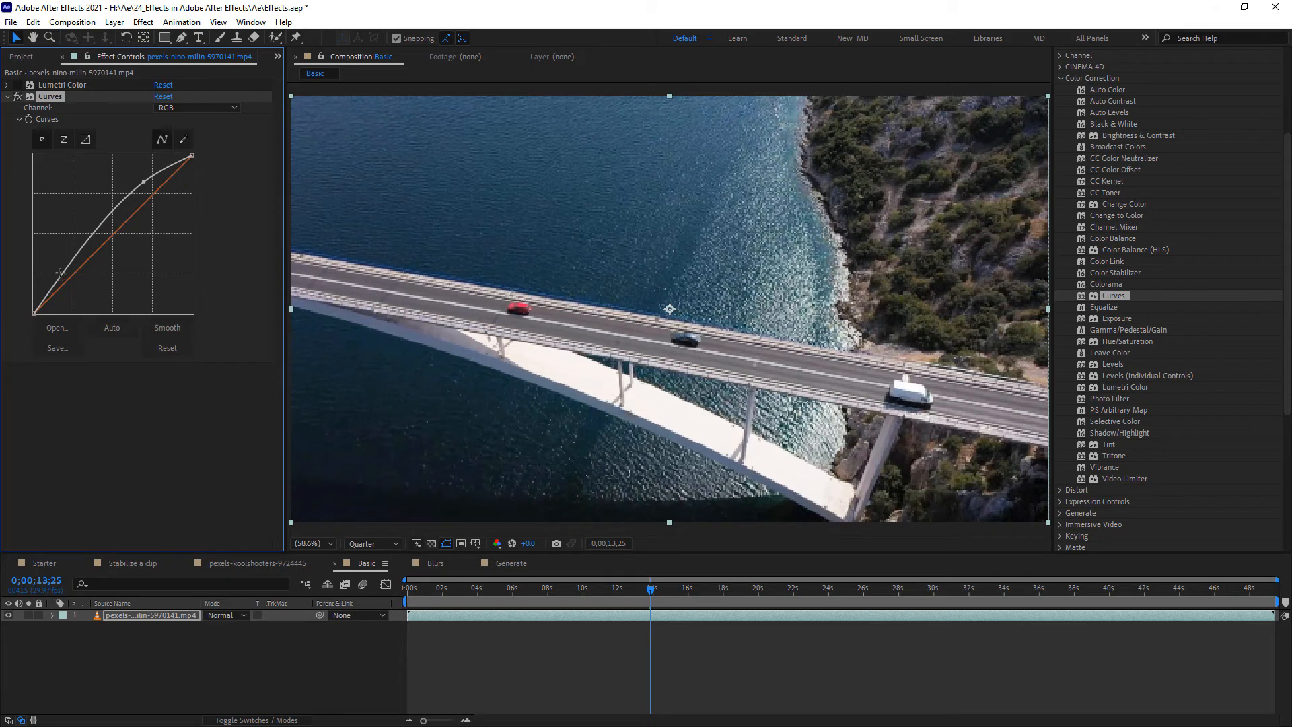
drag(64, 276, 73, 296)
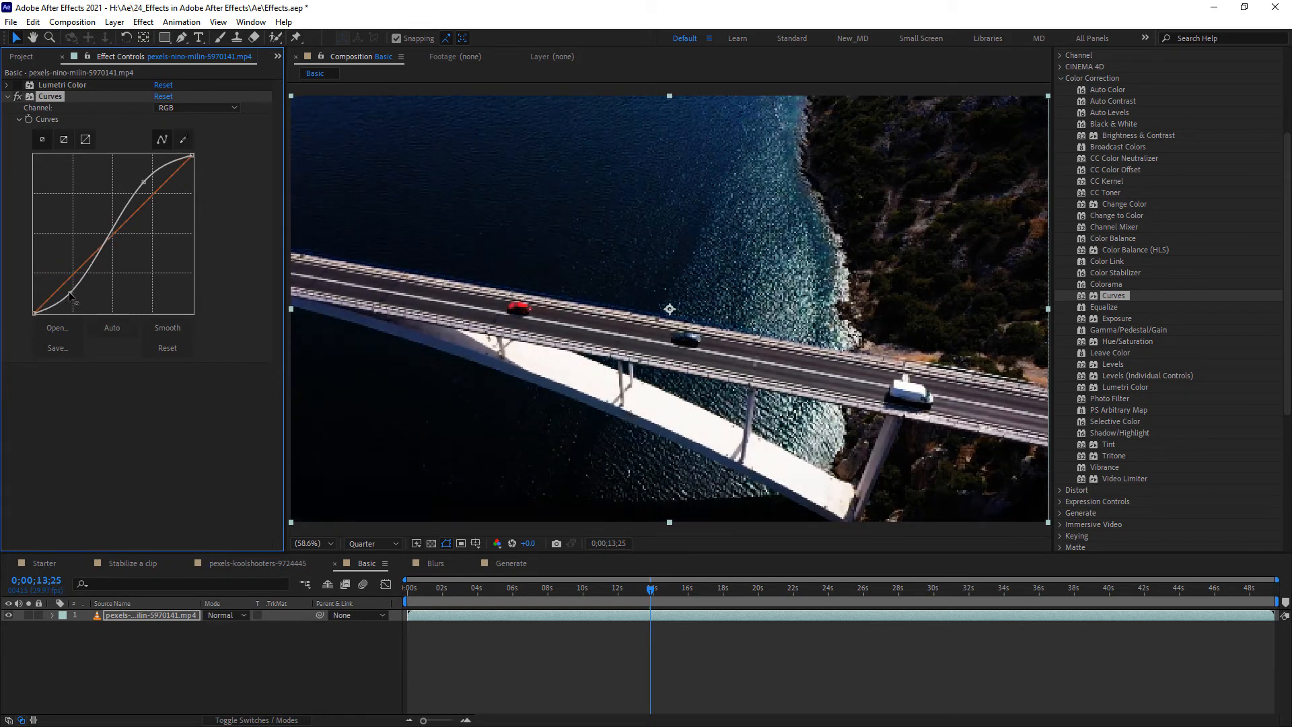
click(7, 96)
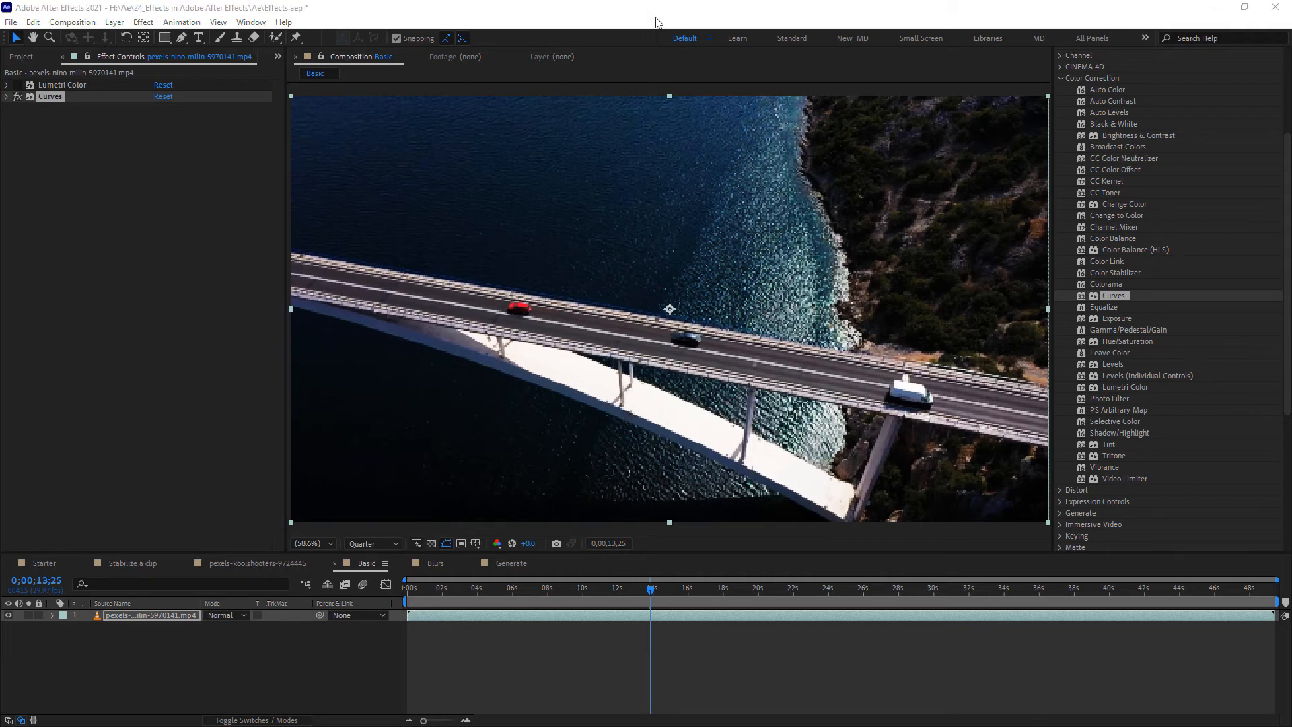
click(656, 23)
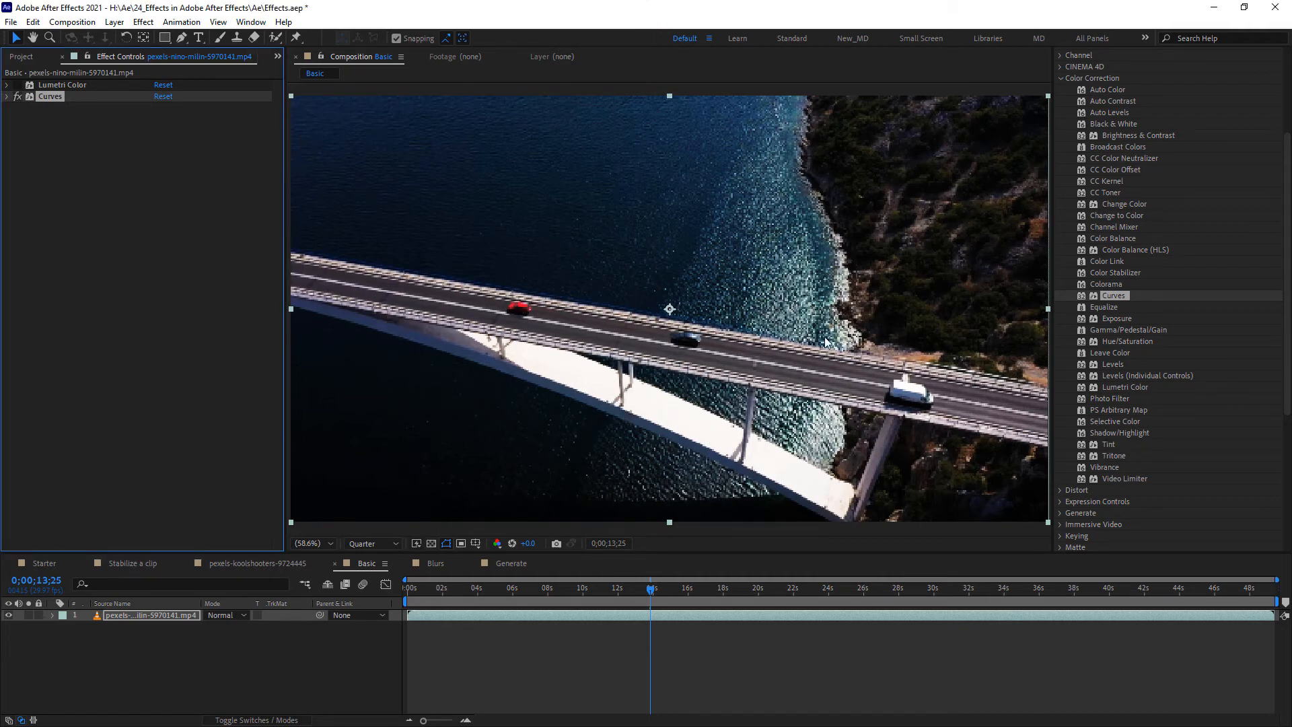
Apply the Tint effect to the bridge clip and set Amount to Tint to 10%
click(1102, 444)
drag(1104, 446, 701, 405)
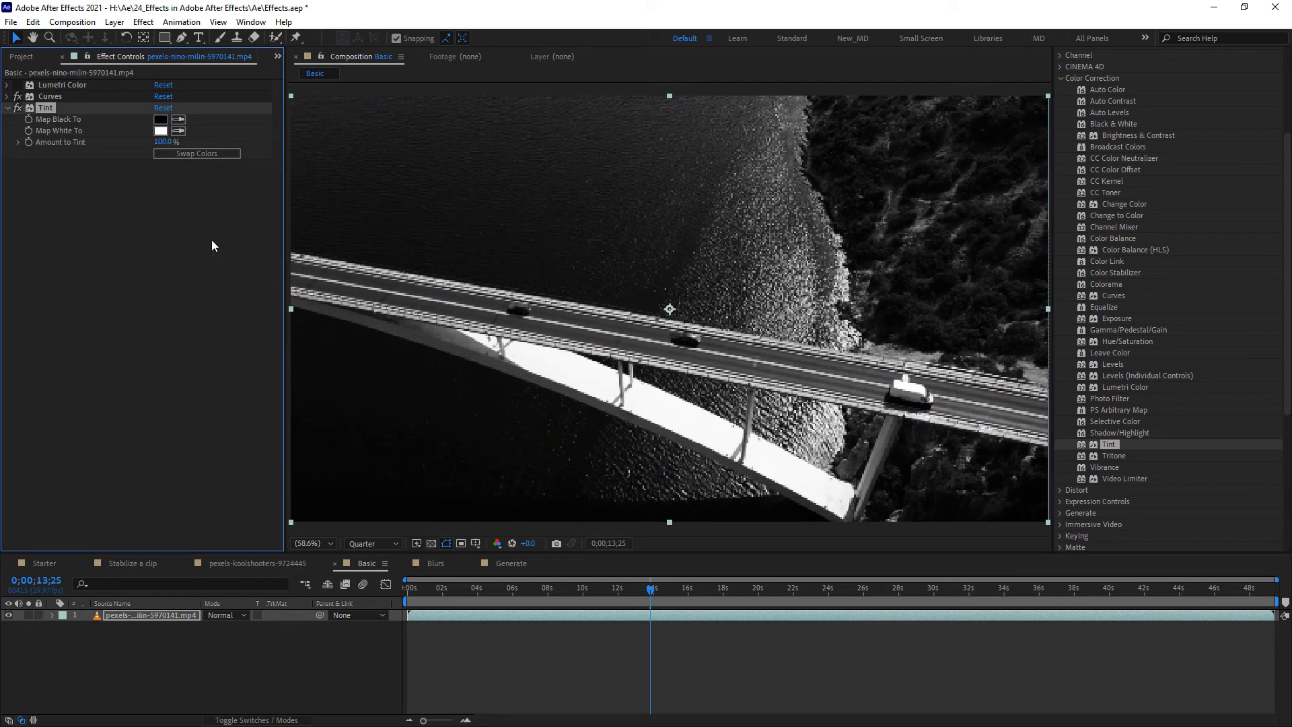
drag(163, 142, 134, 142)
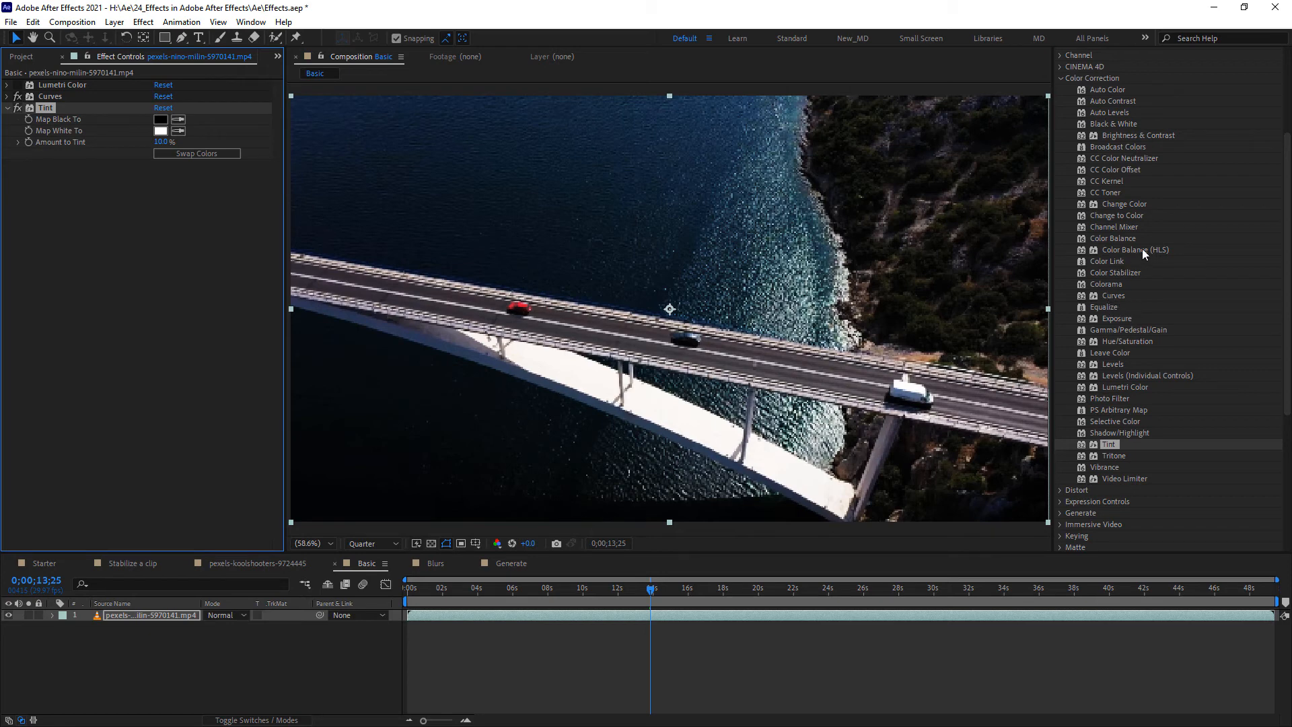
Add the Levels, Vibrance and Colorama effects to the bridge clip, and turn off Colorama
drag(1115, 362, 609, 387)
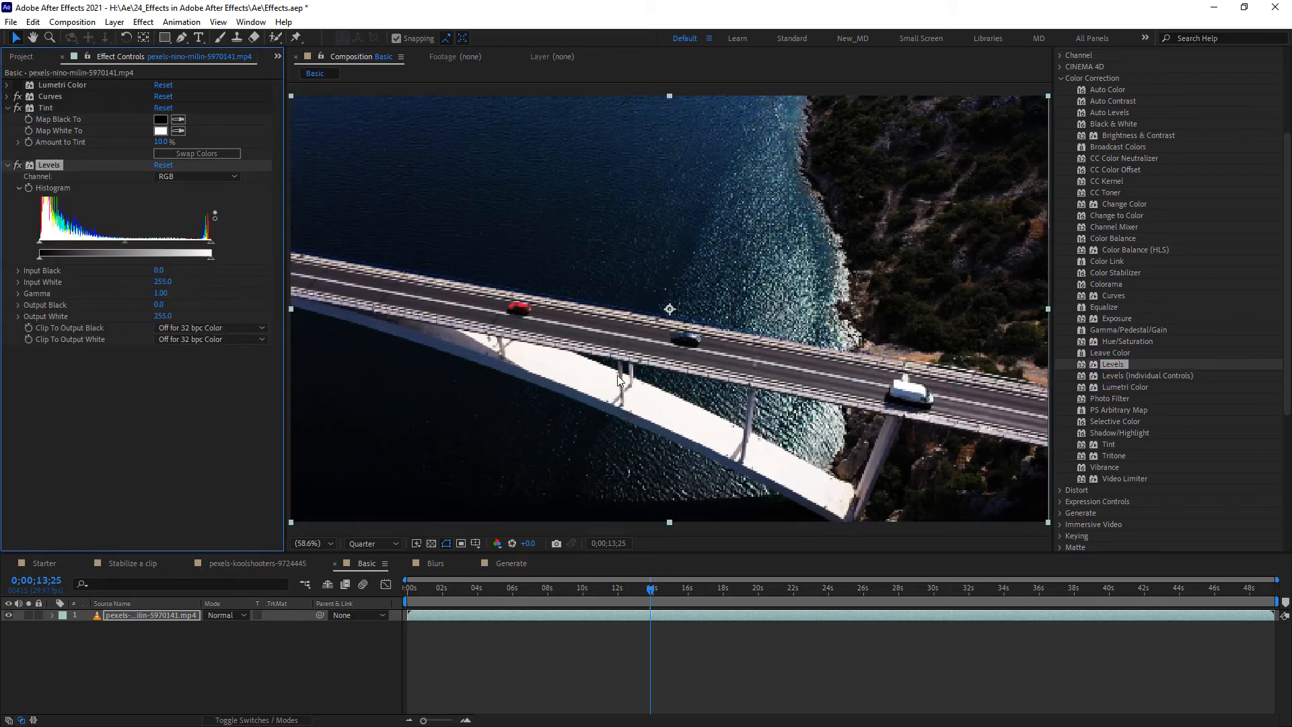
drag(1107, 469, 1006, 471)
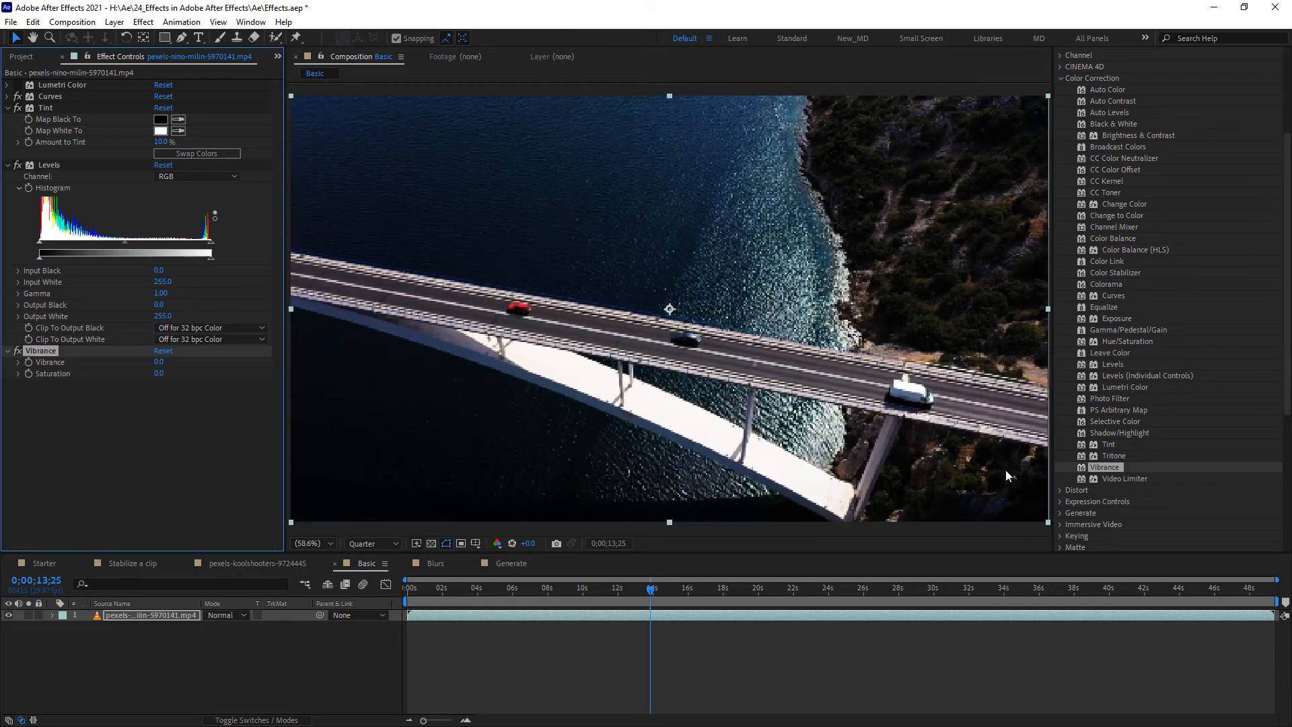
drag(1107, 284, 810, 450)
click(17, 385)
Switch to the Blurs composition and replace the expanded Color Correction effects category with Blur & Sharpen
click(436, 564)
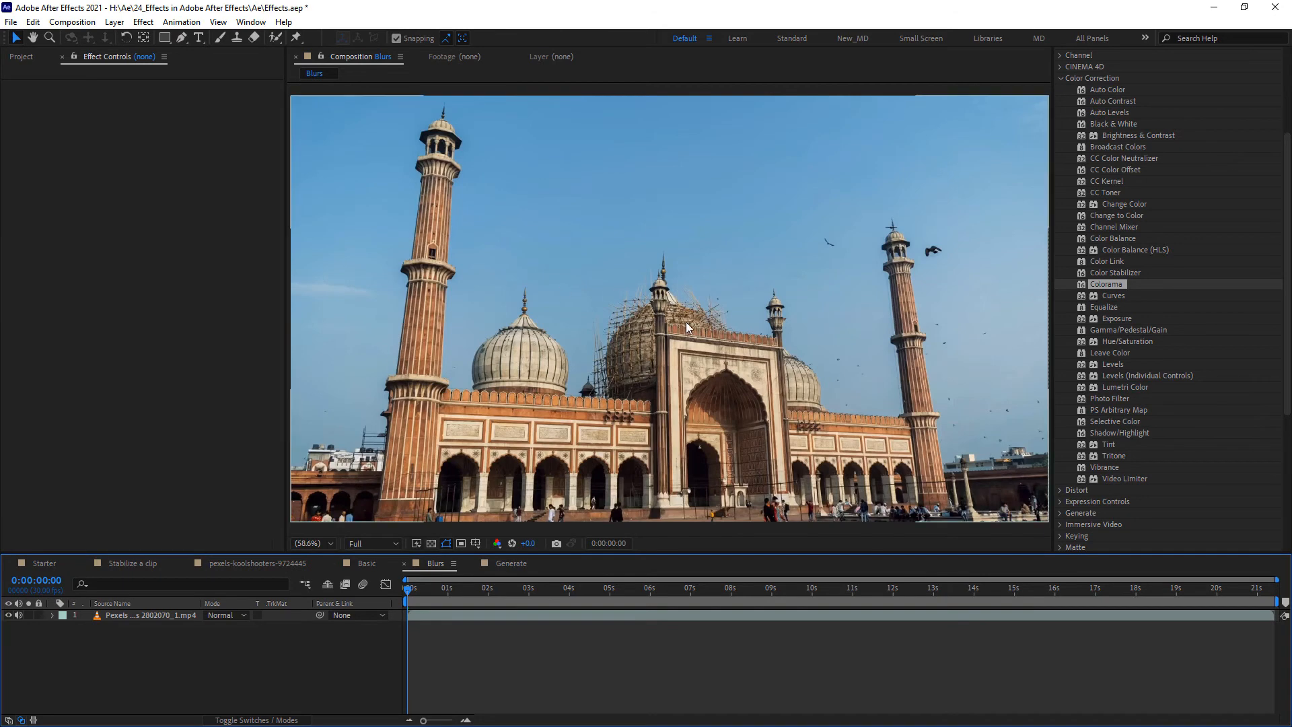
scroll(1078, 269, up, 1)
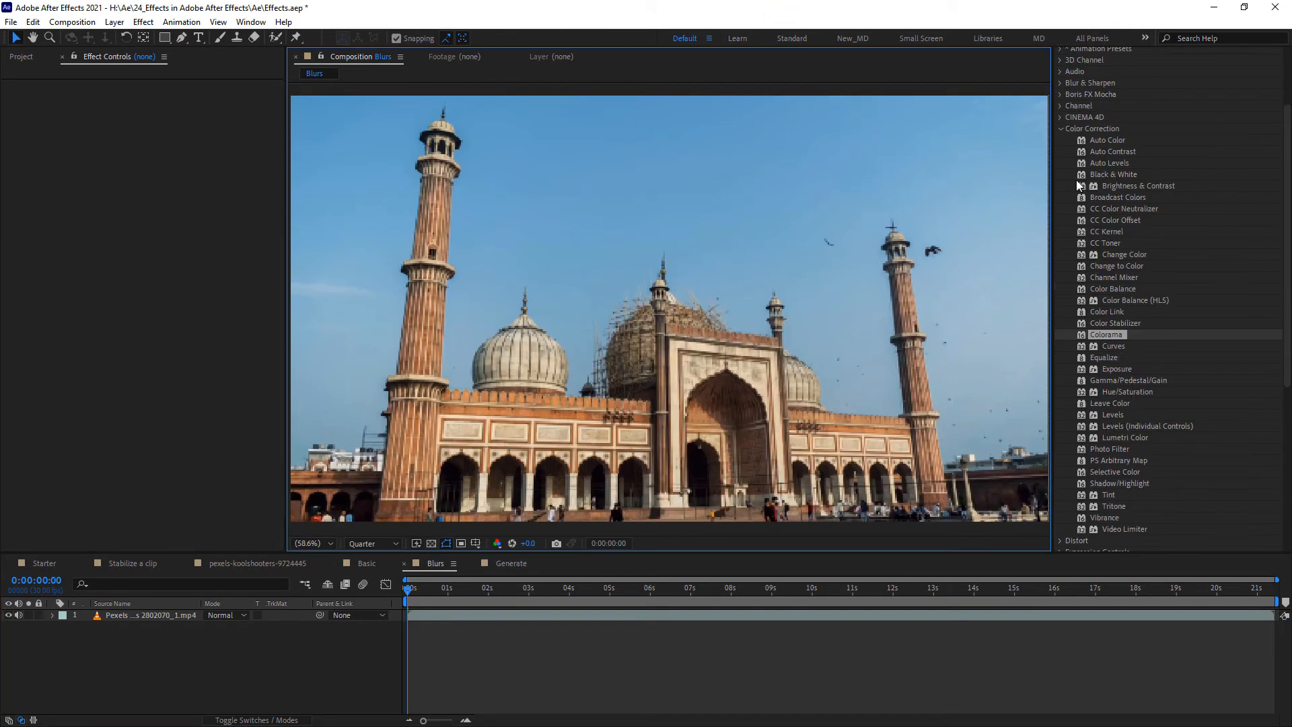
click(1061, 128)
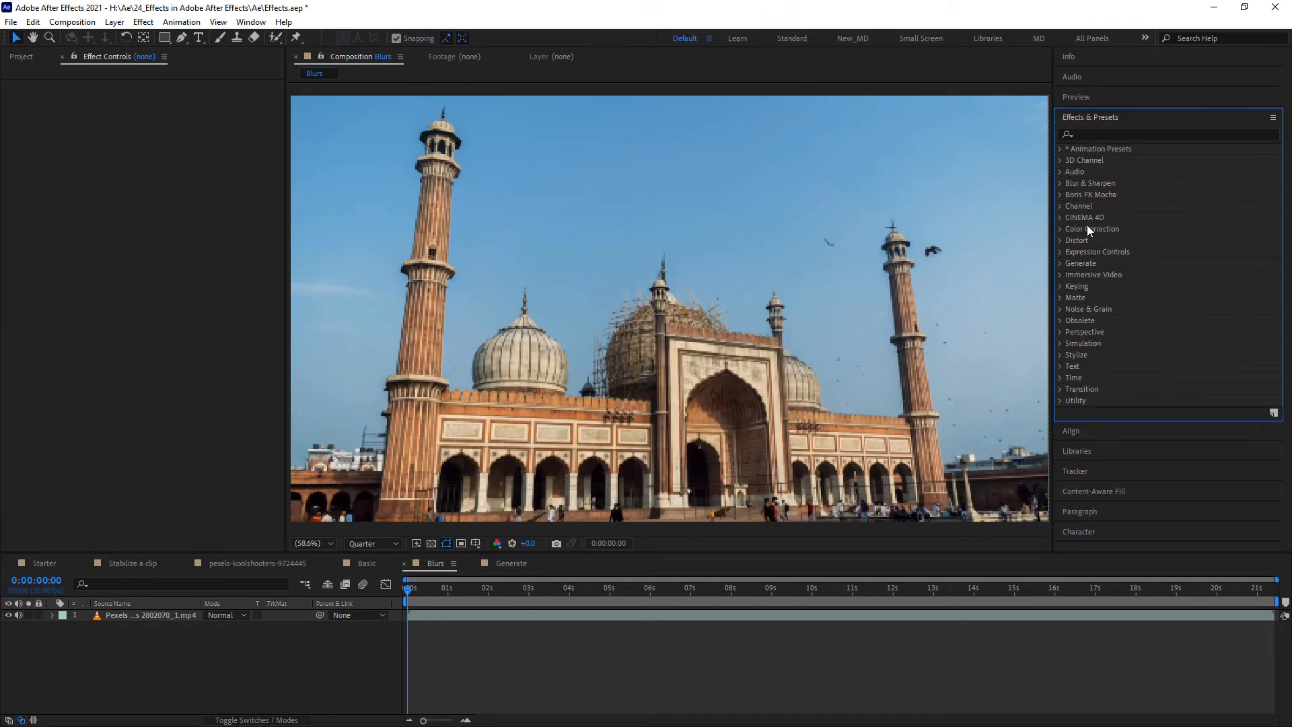
click(1060, 183)
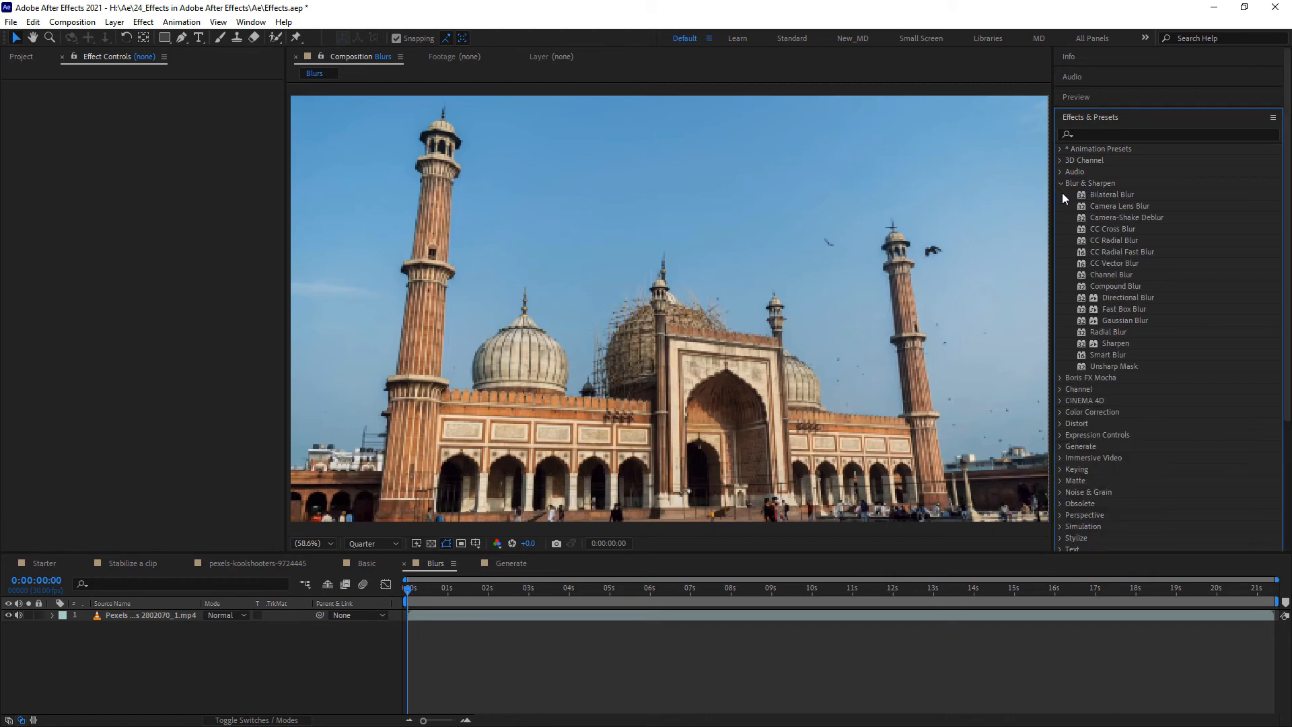
Apply Gaussian Blur to the mosque clip with Repeat Edge Pixels on and Blurriness at 46.5
drag(1137, 320, 704, 320)
click(157, 120)
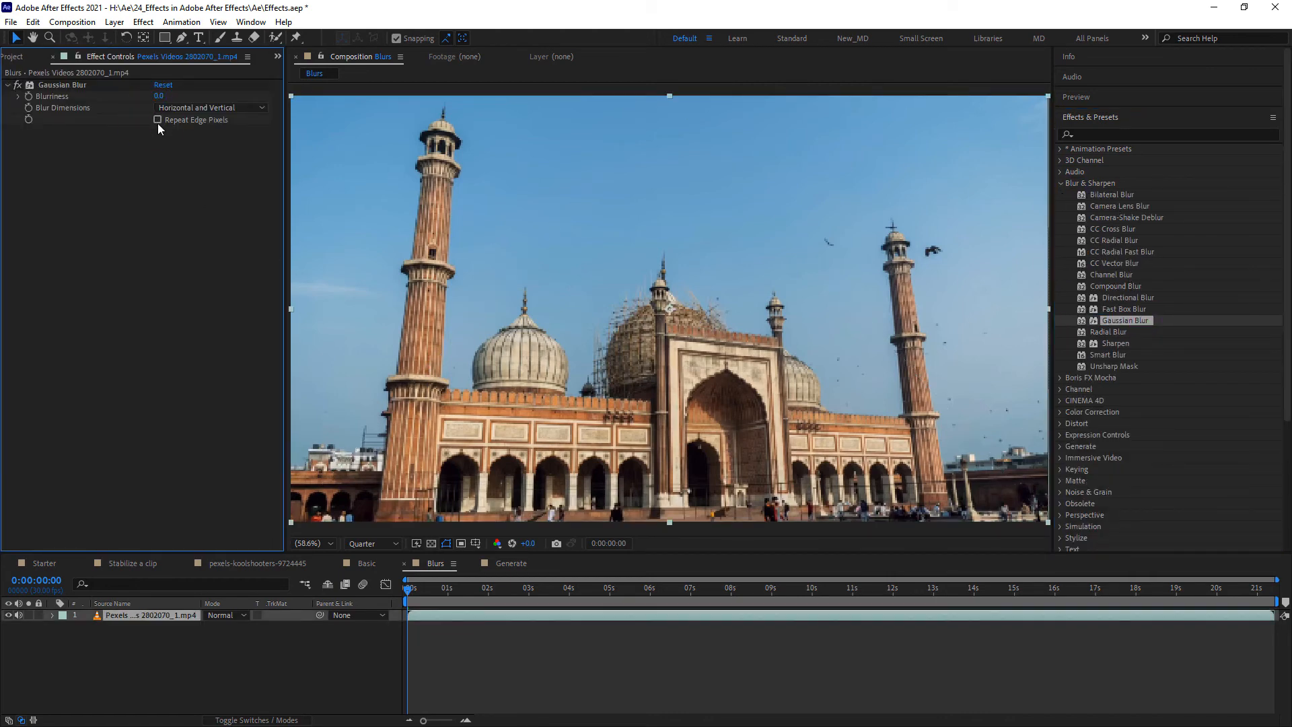
drag(158, 96, 486, 114)
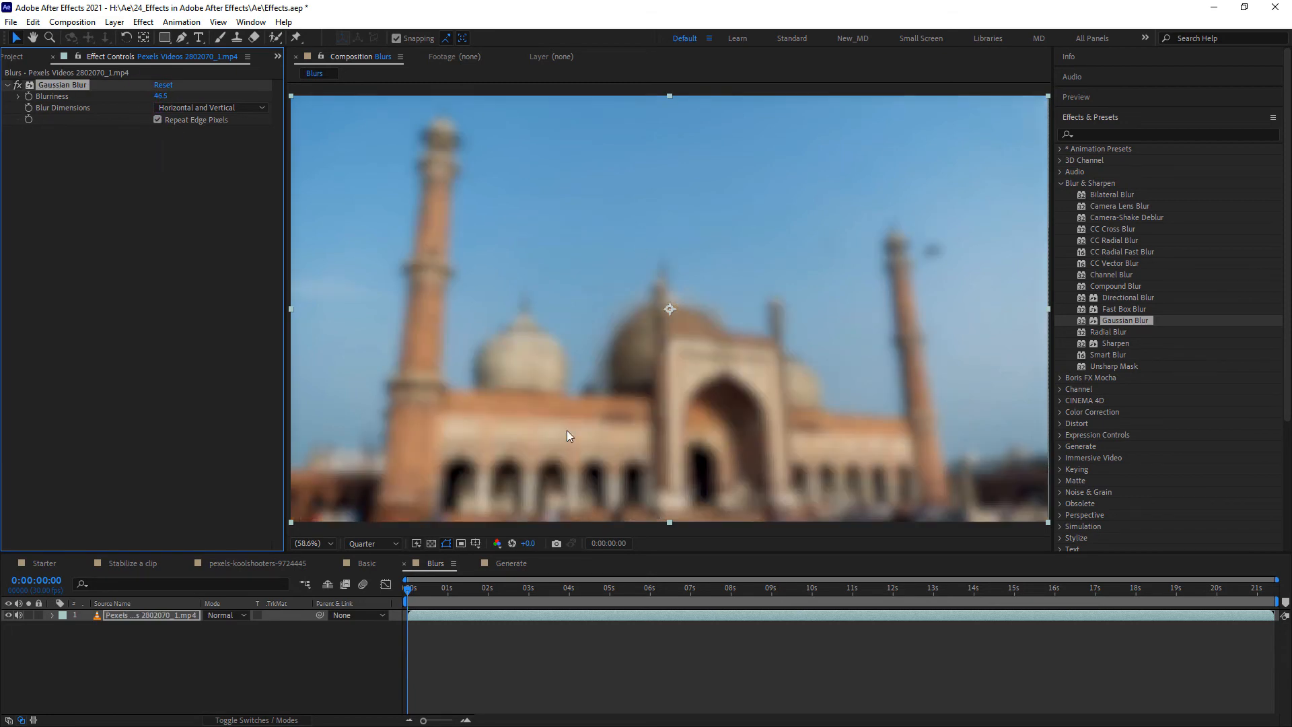
key(comma)
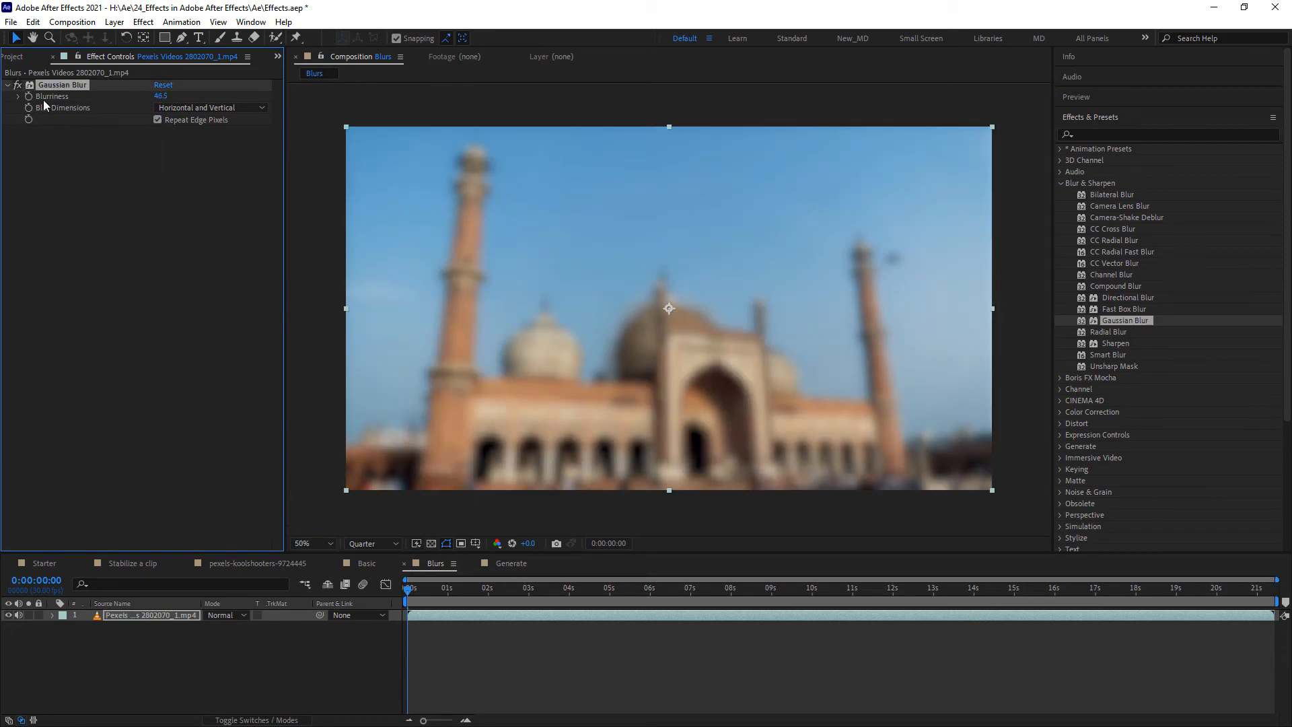
Turn off Gaussian Blur and apply Fast Box Blur with Repeat Edge Pixels on and Blur Radius at 46.5
click(18, 85)
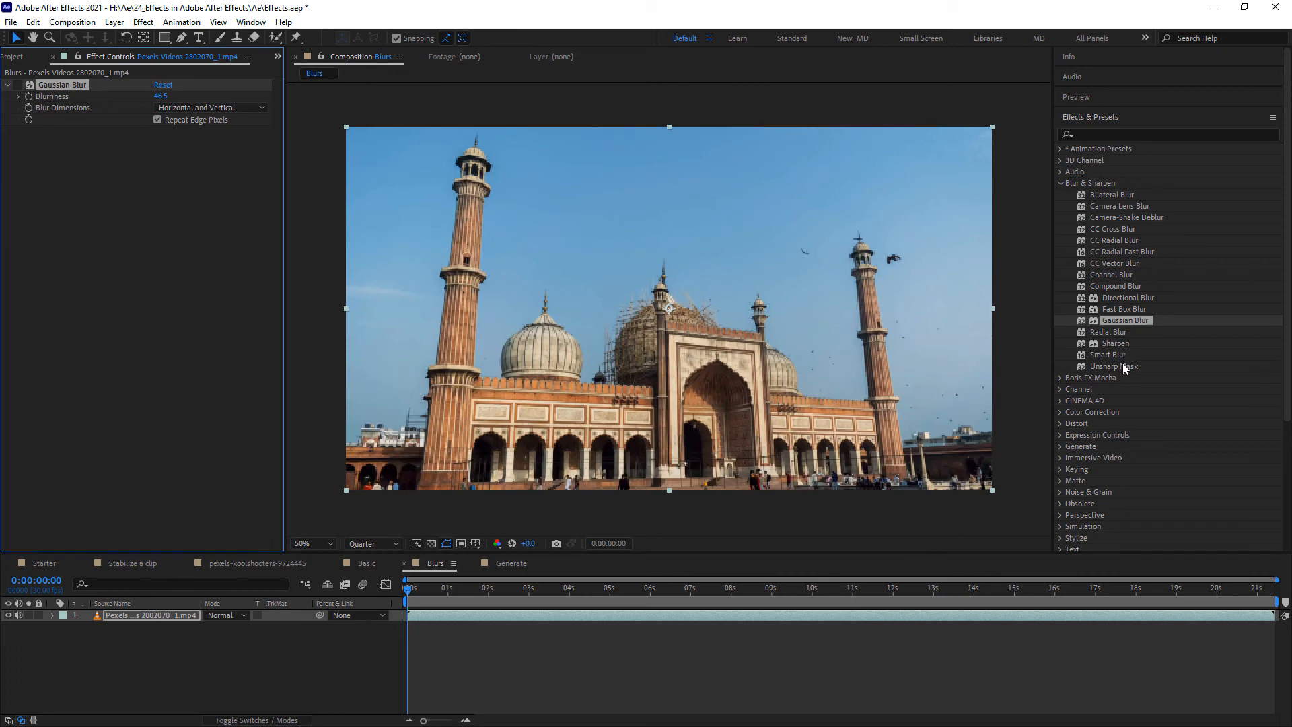
drag(1120, 312, 745, 316)
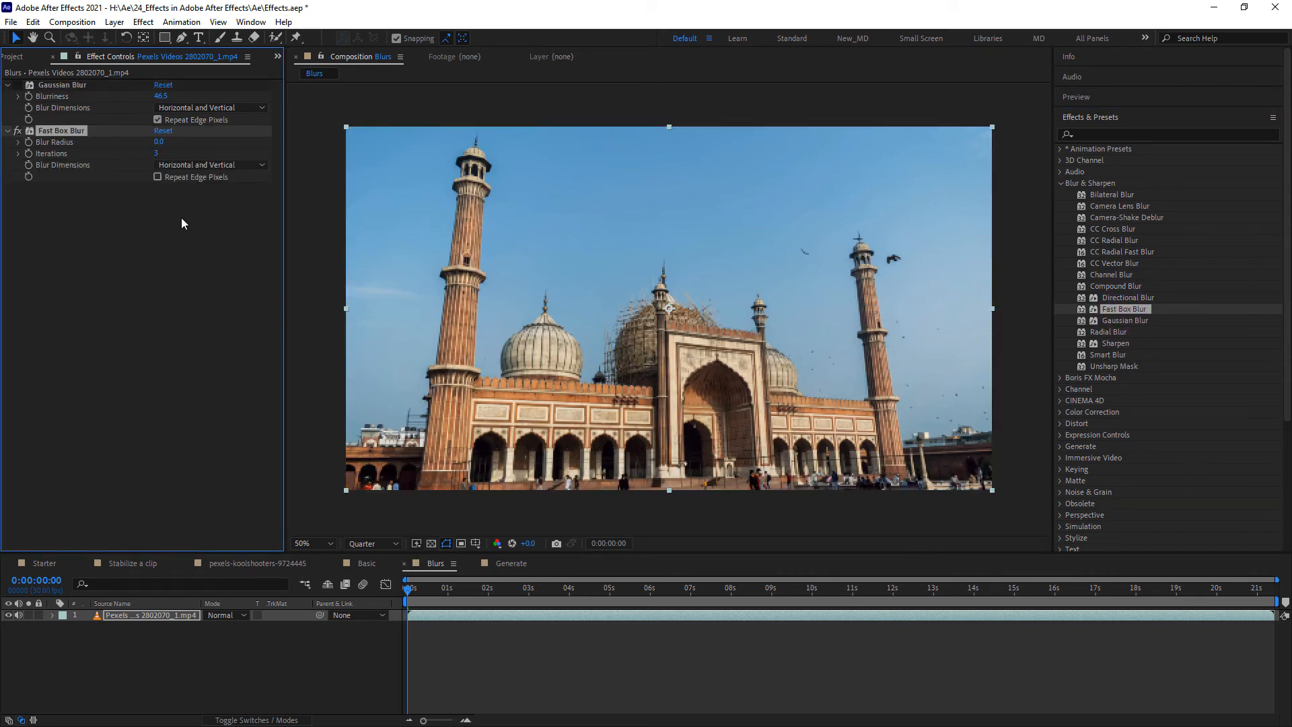
click(158, 177)
drag(182, 145, 181, 147)
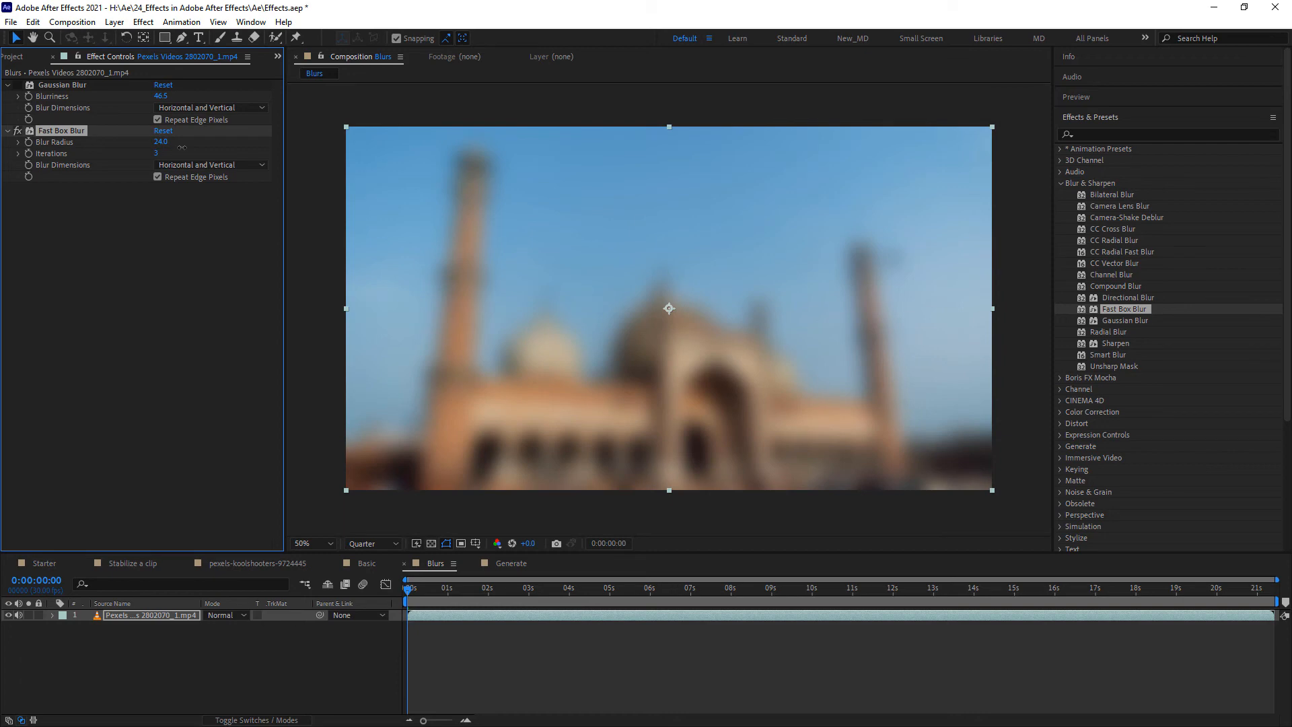
click(162, 142)
text(4)
key(Return)
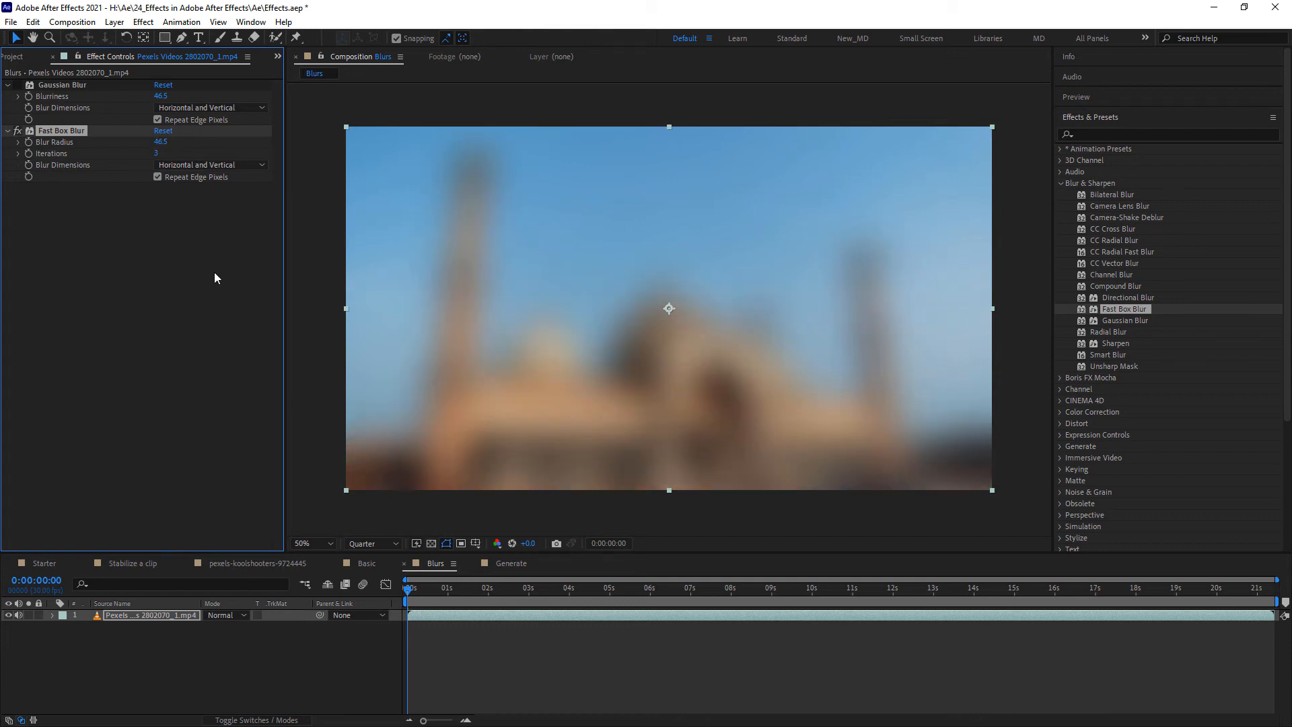
Toggle Fast Box Blur and Gaussian Blur on the mosque clip to compare their results
click(135, 615)
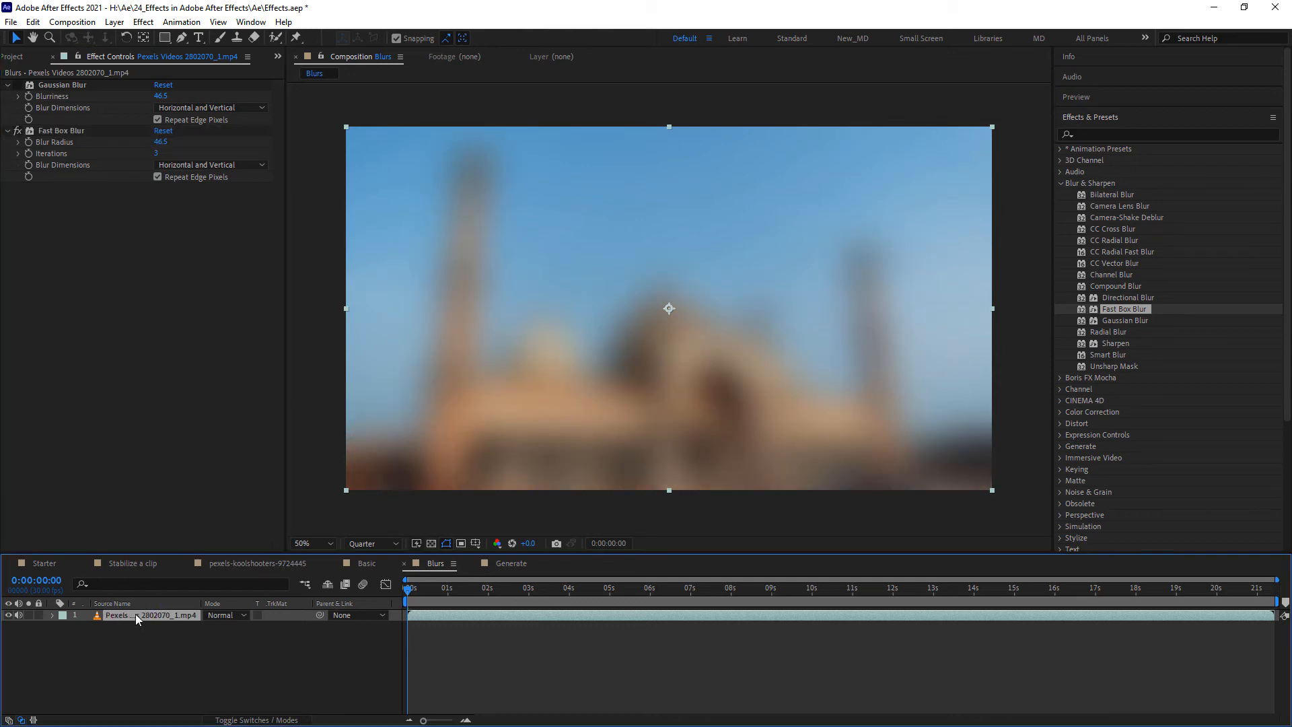
click(17, 131)
click(18, 85)
click(17, 85)
click(18, 131)
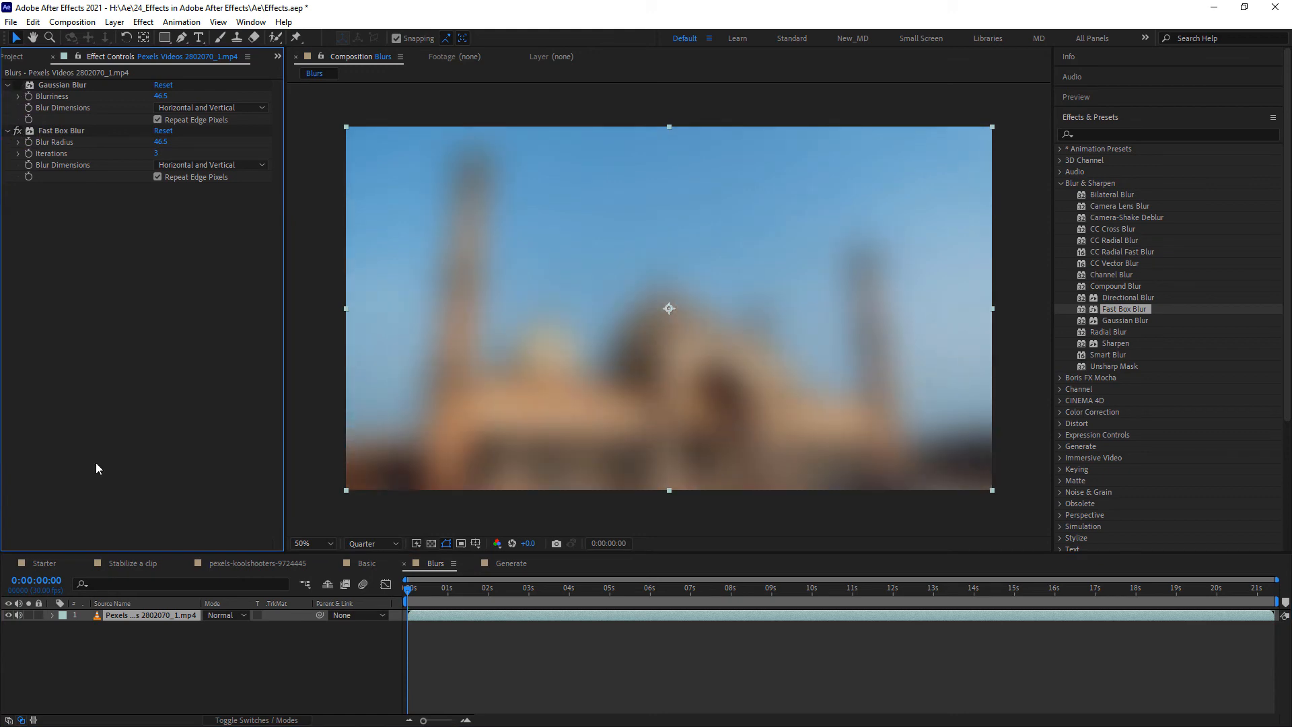
Duplicate the blurred mosque layer and display the Title/Action Safe guides
click(137, 614)
key(ctrl+d)
click(475, 543)
click(505, 557)
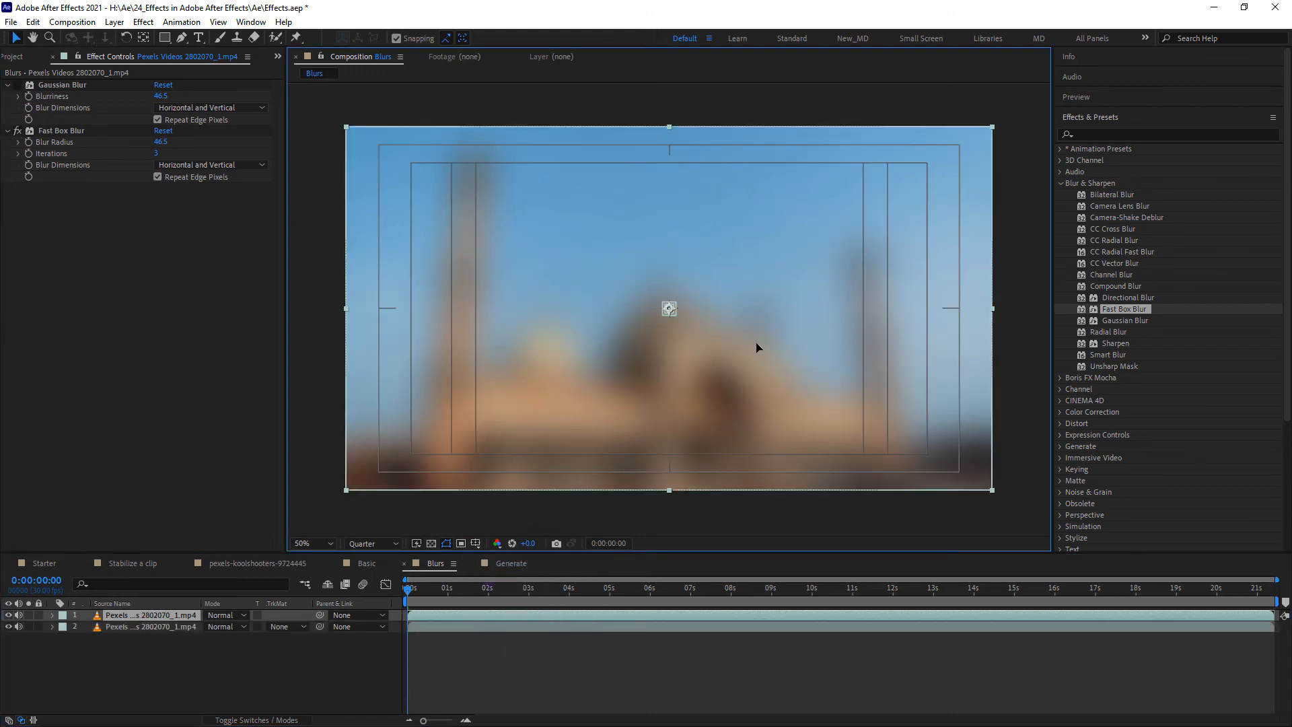
Move the upper copy left and the lower copy right so they meet at the frame's centre, and select the upper layer
drag(756, 349, 471, 358)
drag(720, 358, 906, 350)
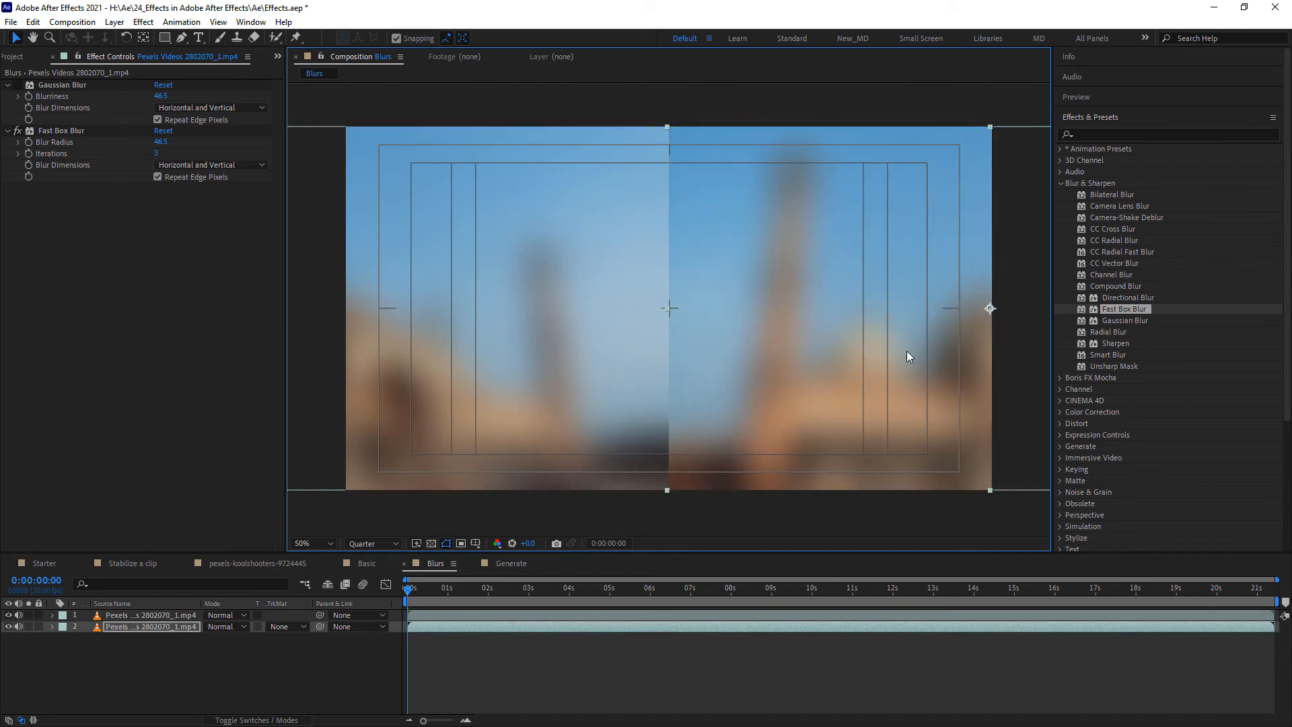
click(138, 615)
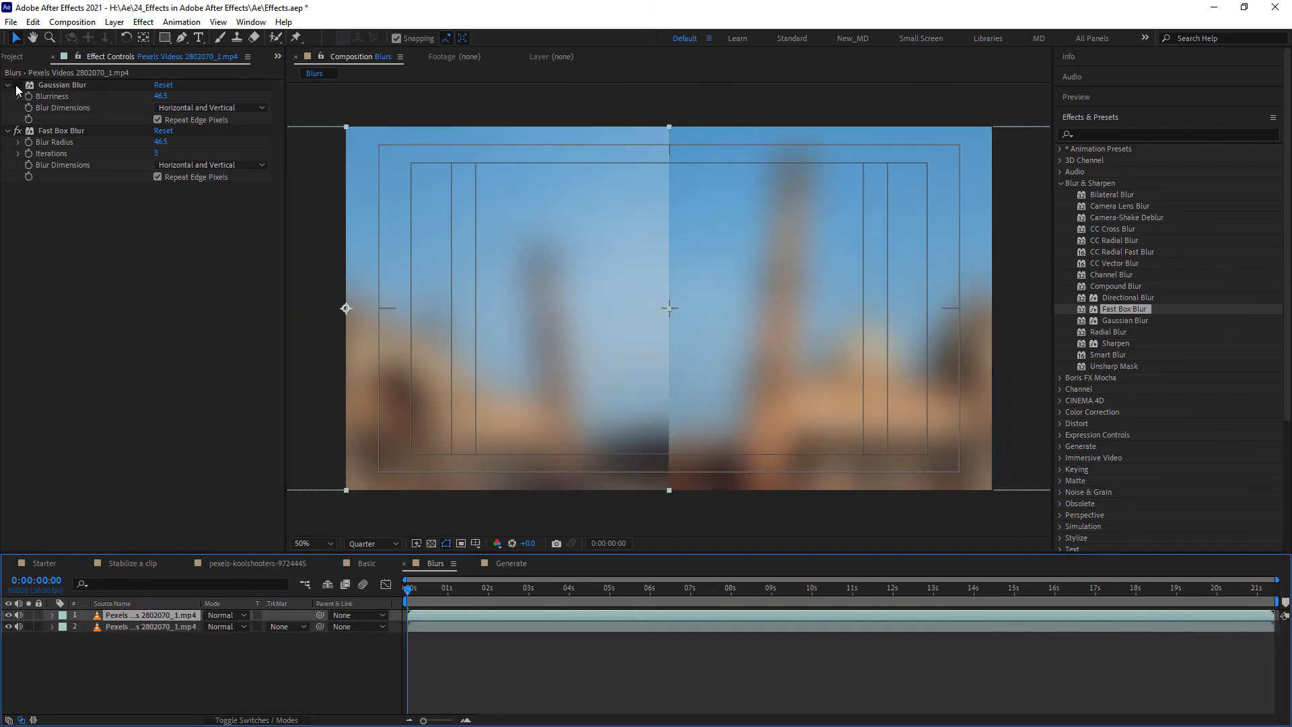
Disable Fast Box Blur on the upper mosque layer so its Gaussian Blur can be compared with the lower layer's Fast Box Blur
click(18, 135)
click(157, 627)
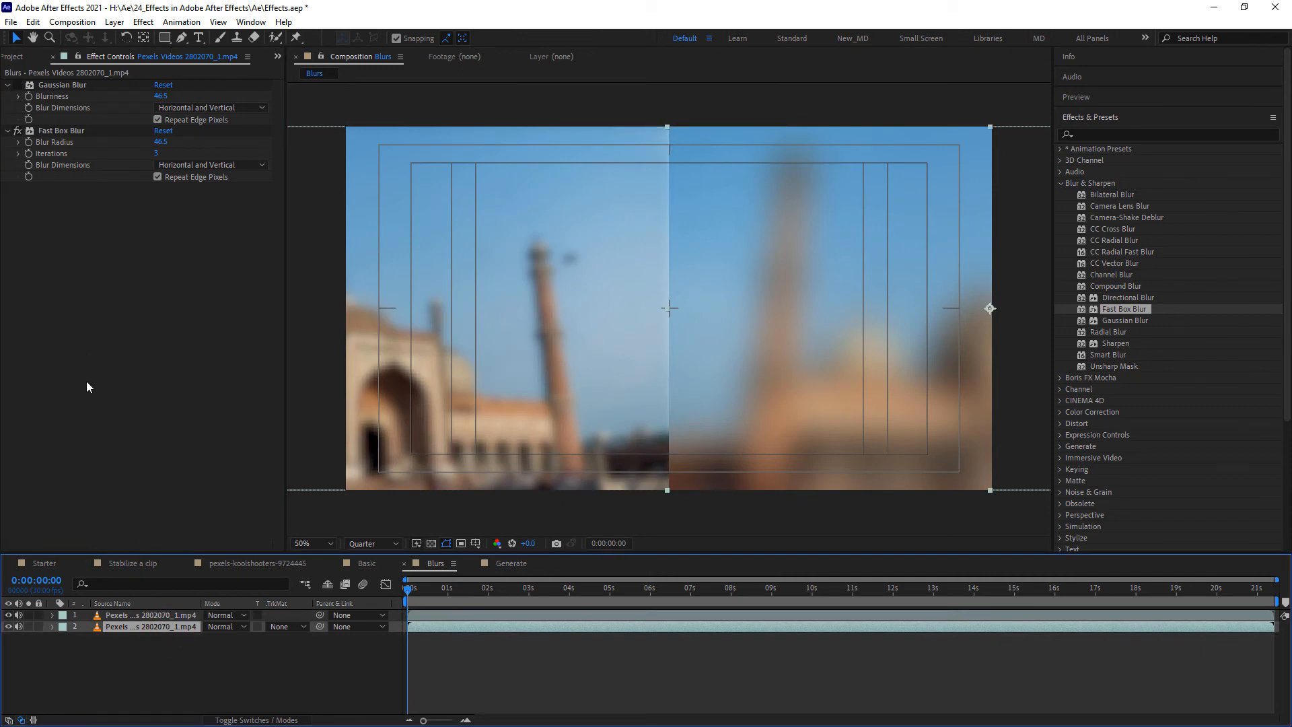
click(131, 615)
click(61, 85)
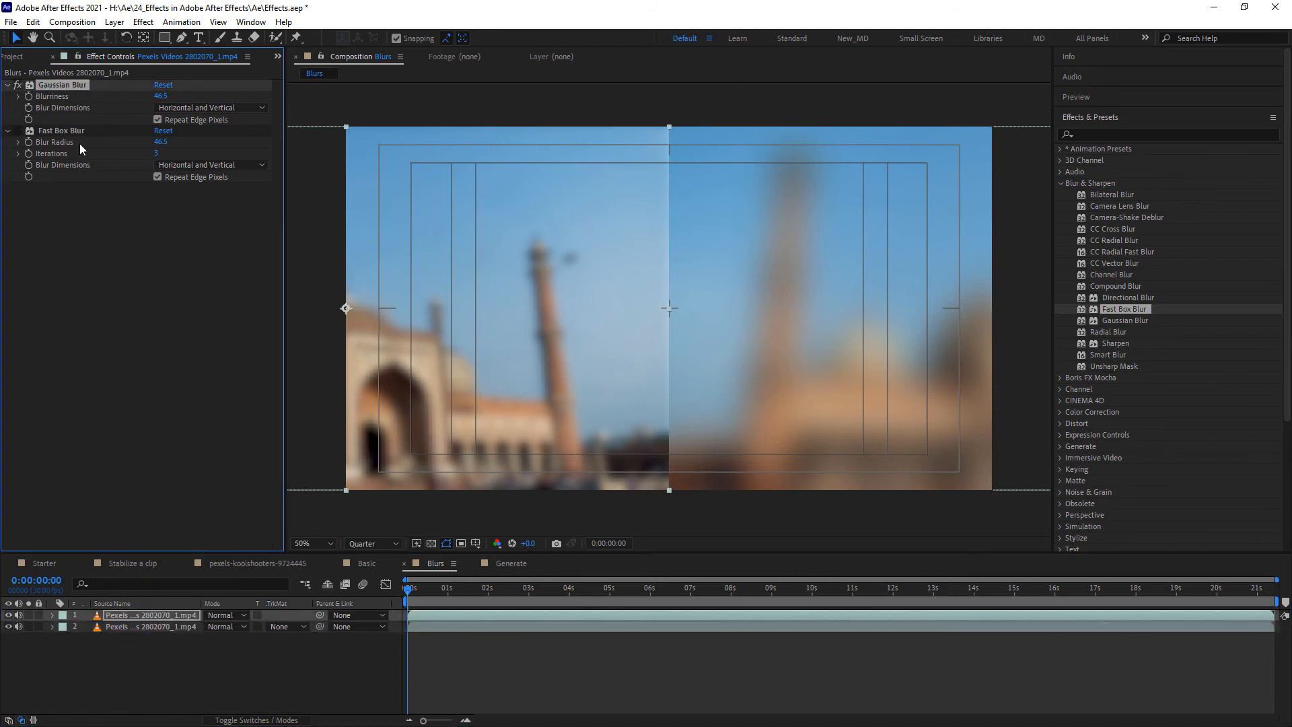
click(158, 625)
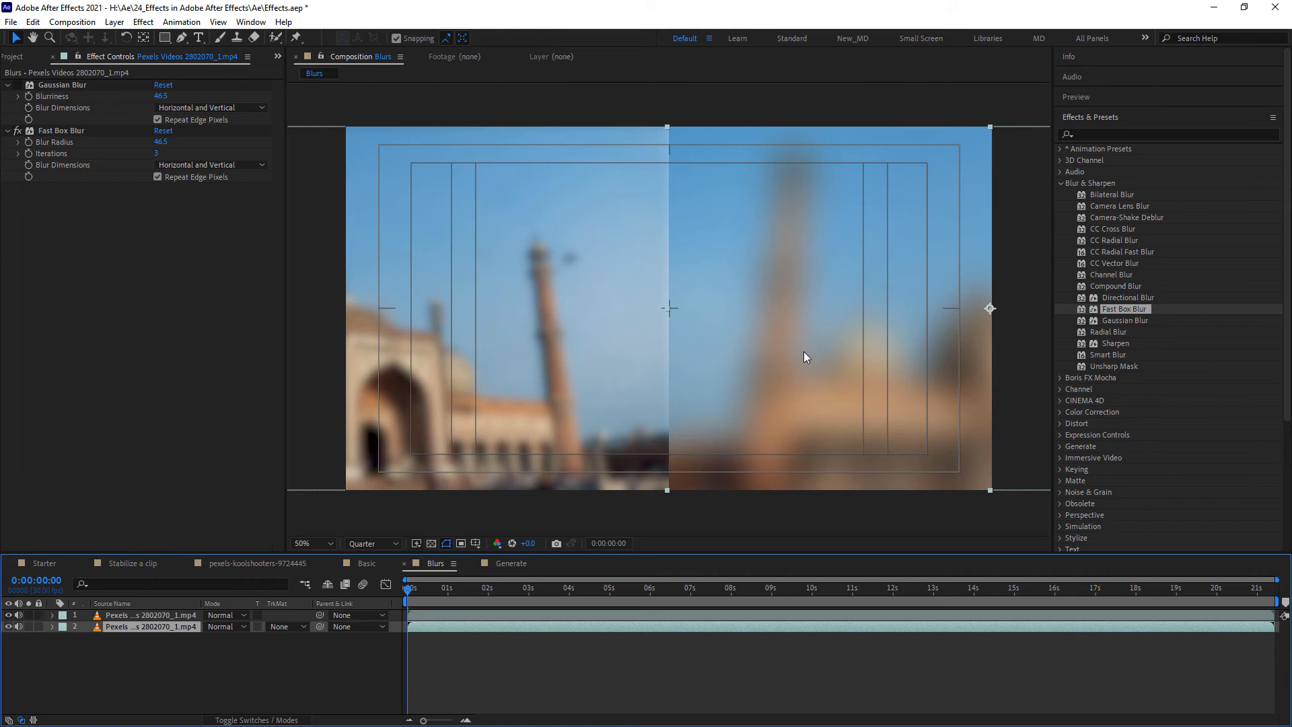
Delete the upper mosque layer and centre the remaining one in the composition frame
click(1133, 207)
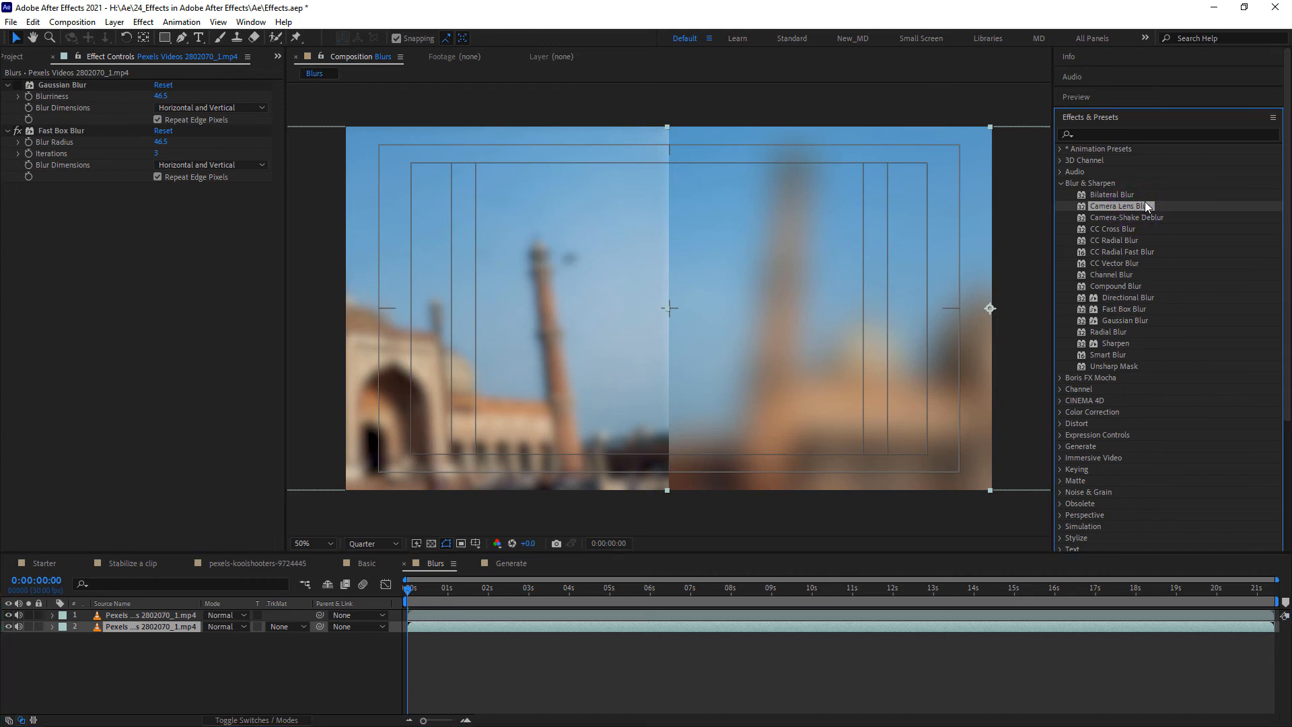
click(135, 615)
key(Delete)
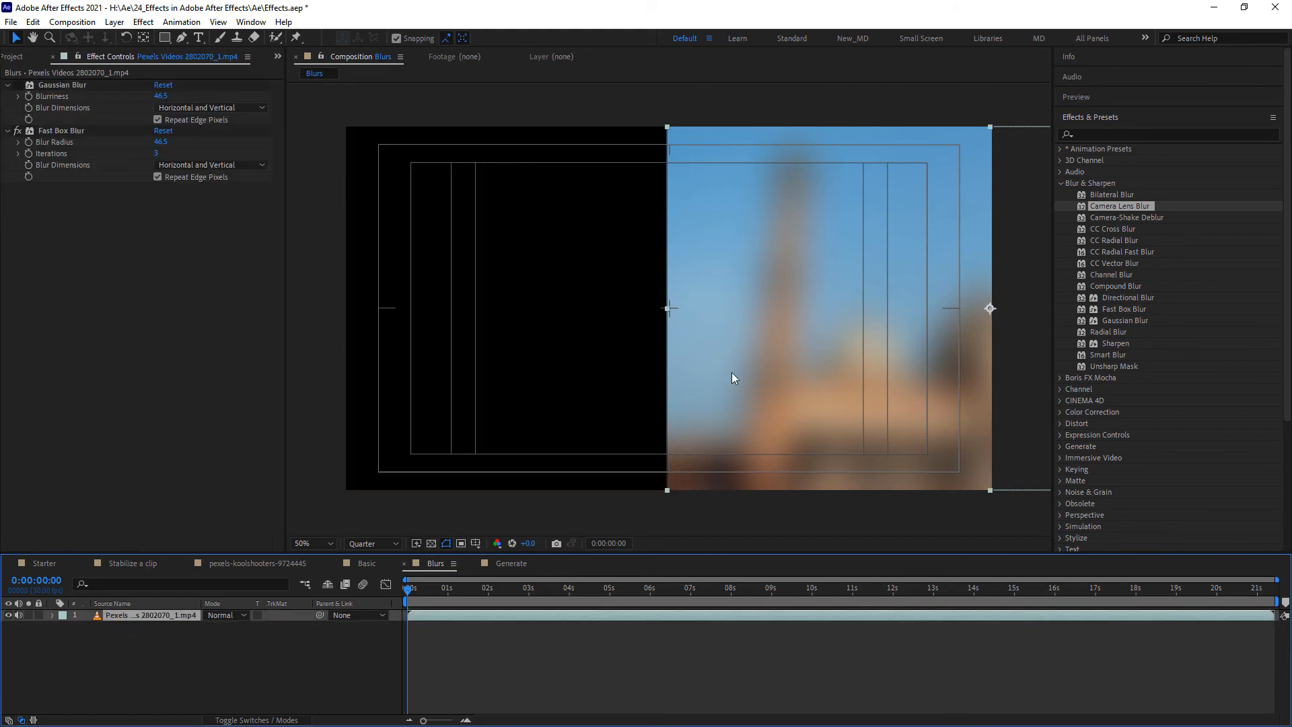
right_click(135, 614)
mouse_move(228, 289)
click(339, 294)
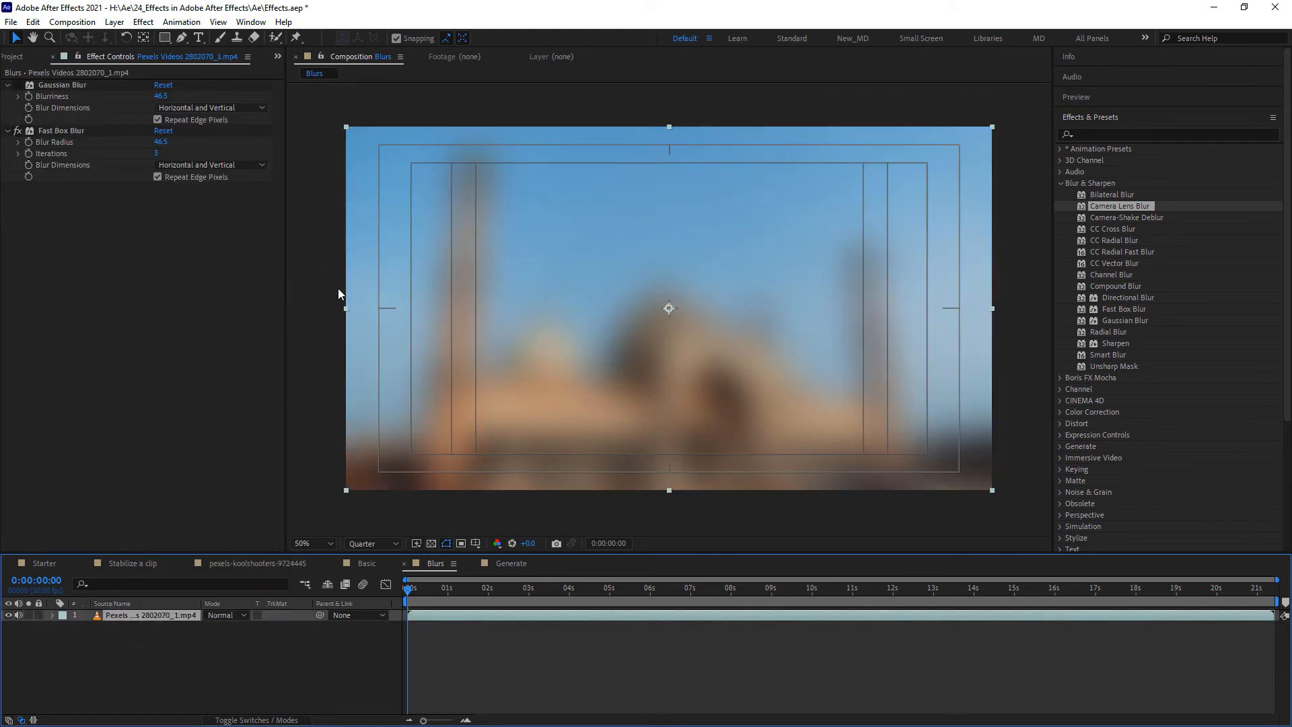
Replace both blurs on the mosque clip with Camera Lens Blur at Blur Radius 14, with Repeat Edge Pixels on
click(79, 85)
key(Delete)
key(Delete)
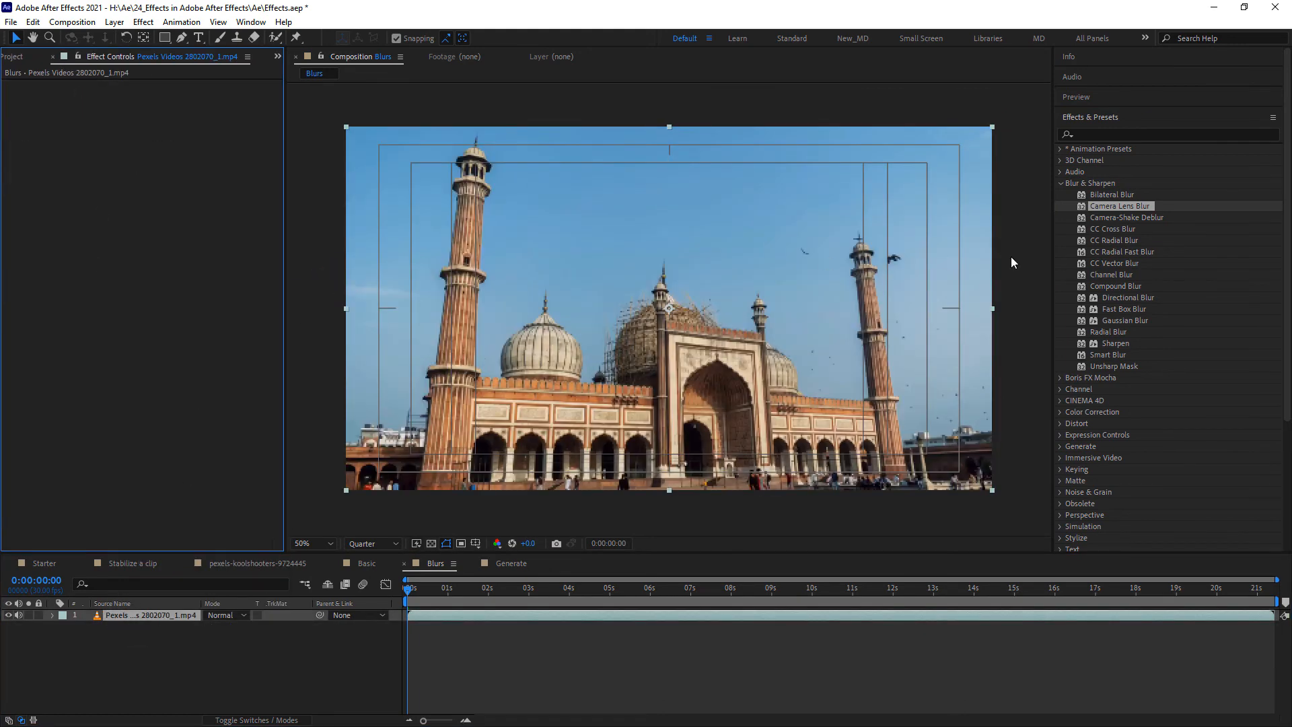
drag(1120, 206, 642, 310)
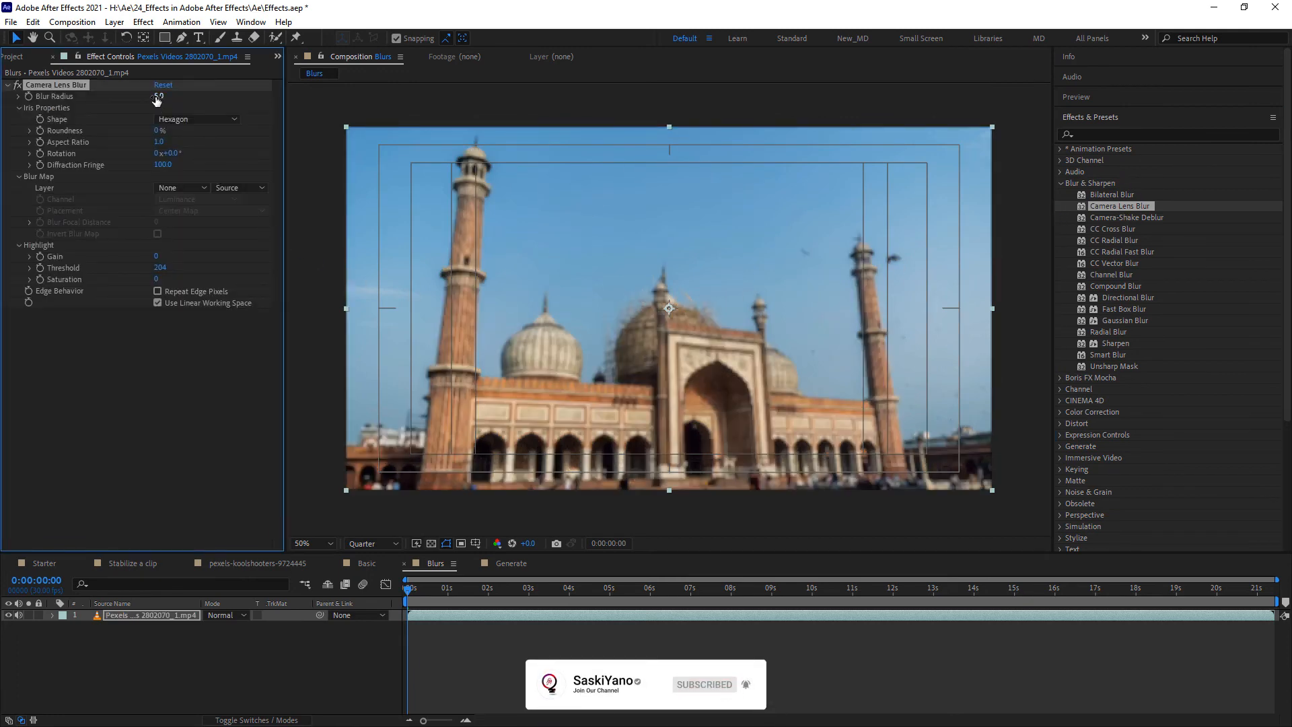
mouse_move(157, 97)
mouse_down()
mouse_move(189, 97)
mouse_move(166, 101)
mouse_up()
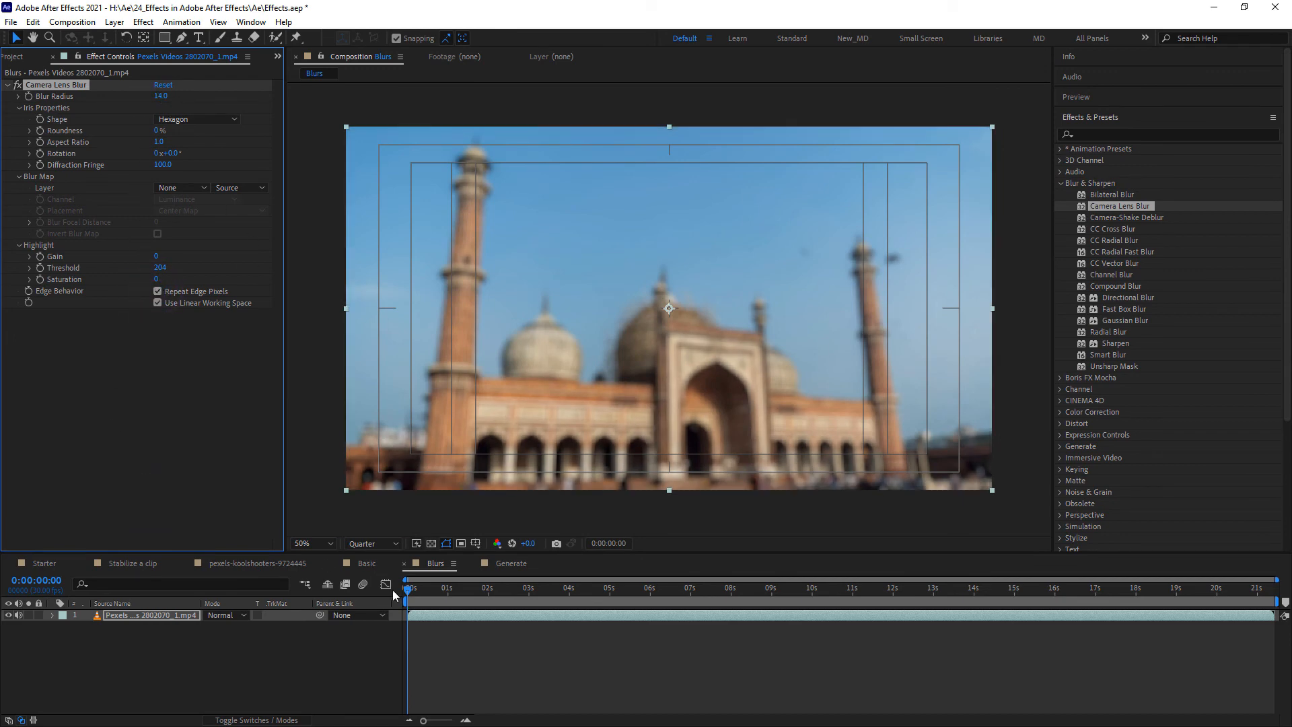
Set the composition preview resolution to Full and inspect the lens blur up close within the first second of the clip
drag(411, 594, 446, 592)
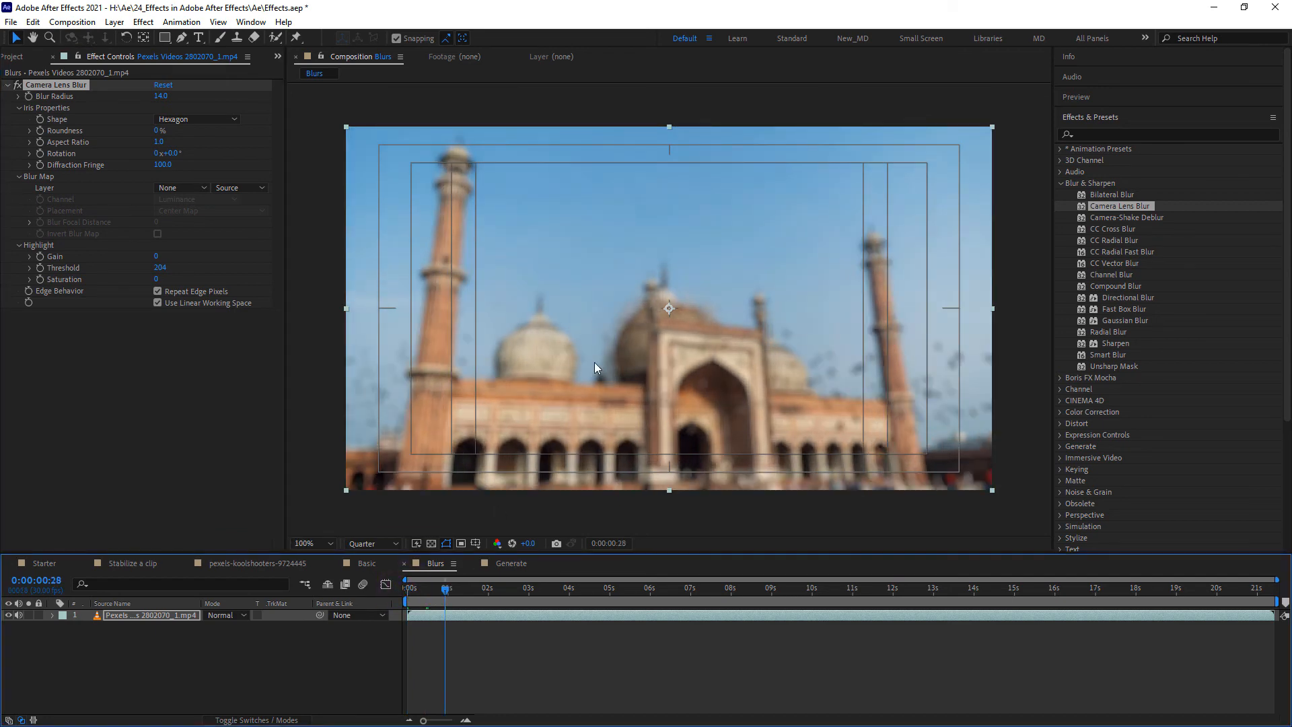
scroll(595, 362, up, 1)
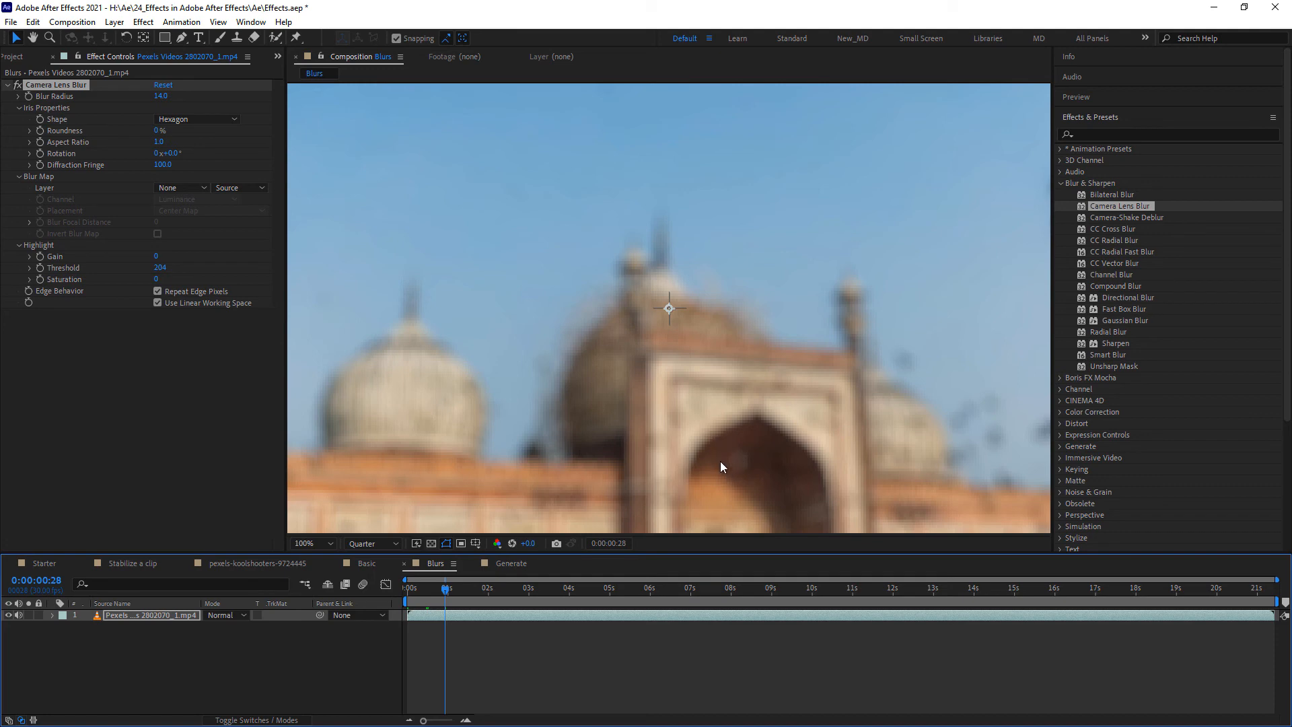
click(379, 542)
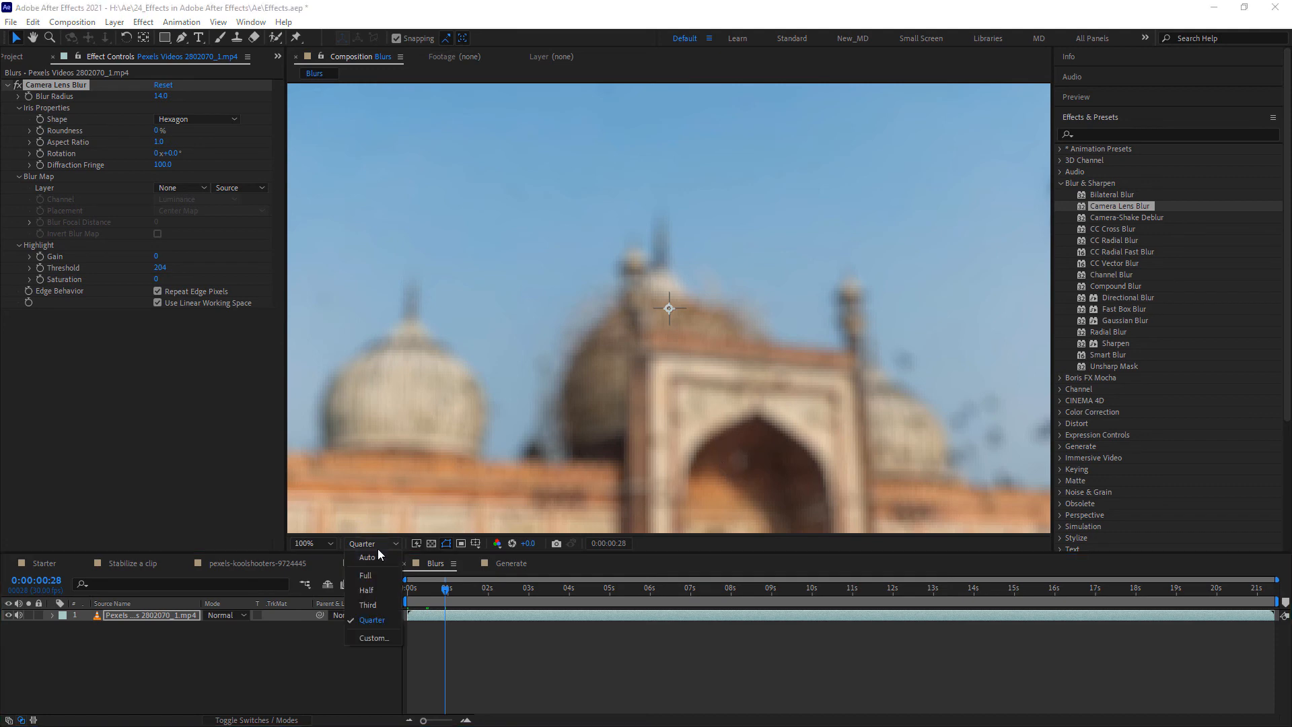
click(380, 574)
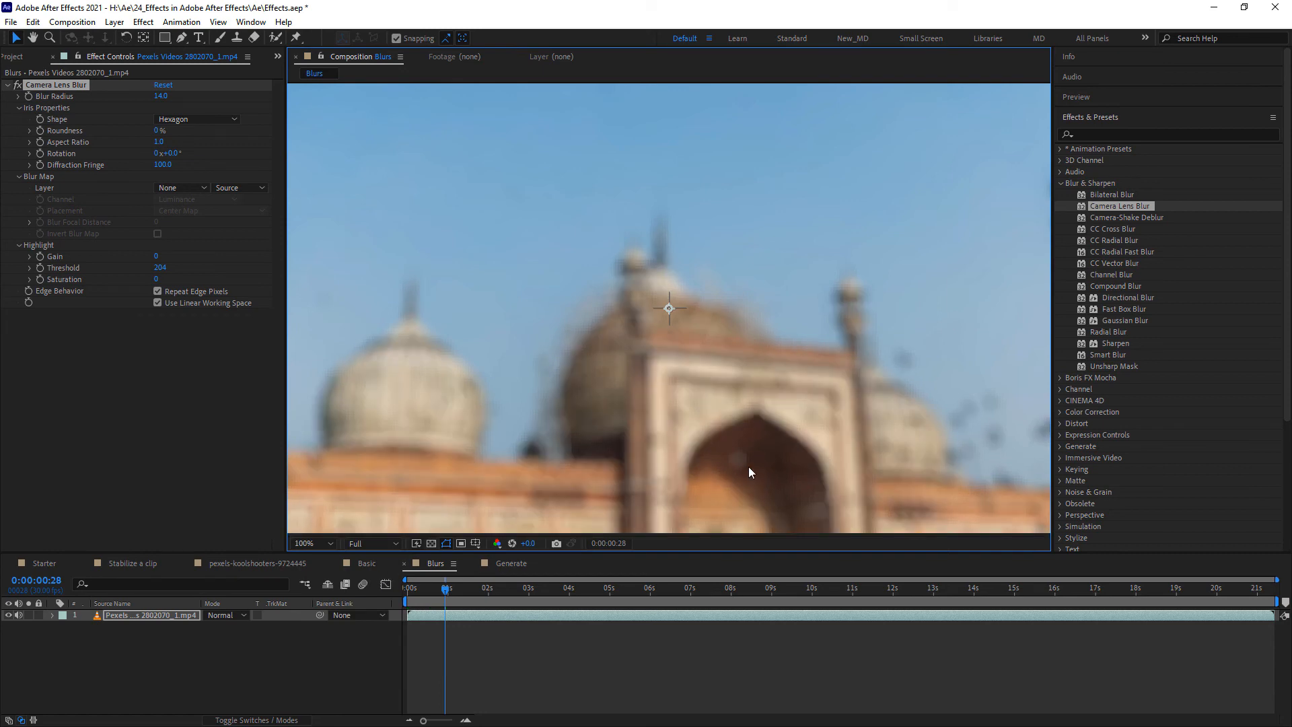
scroll(709, 410, down, 4)
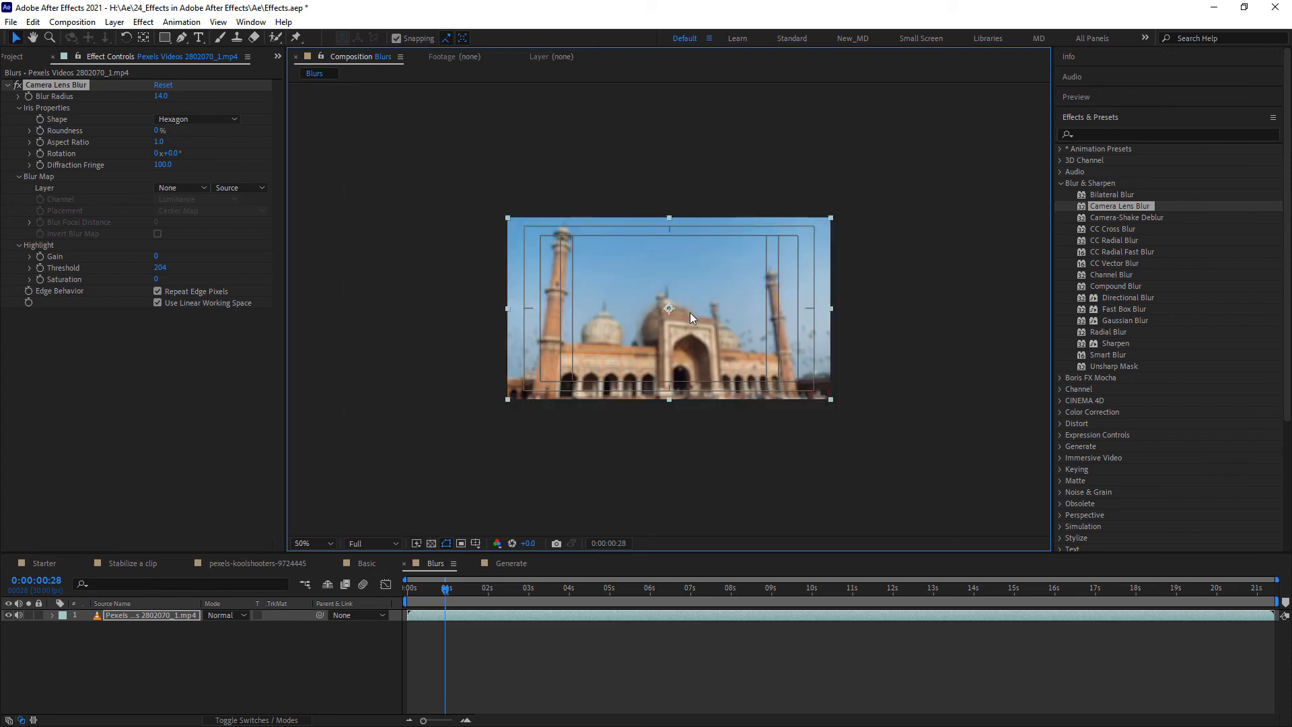
scroll(689, 312, up, 2)
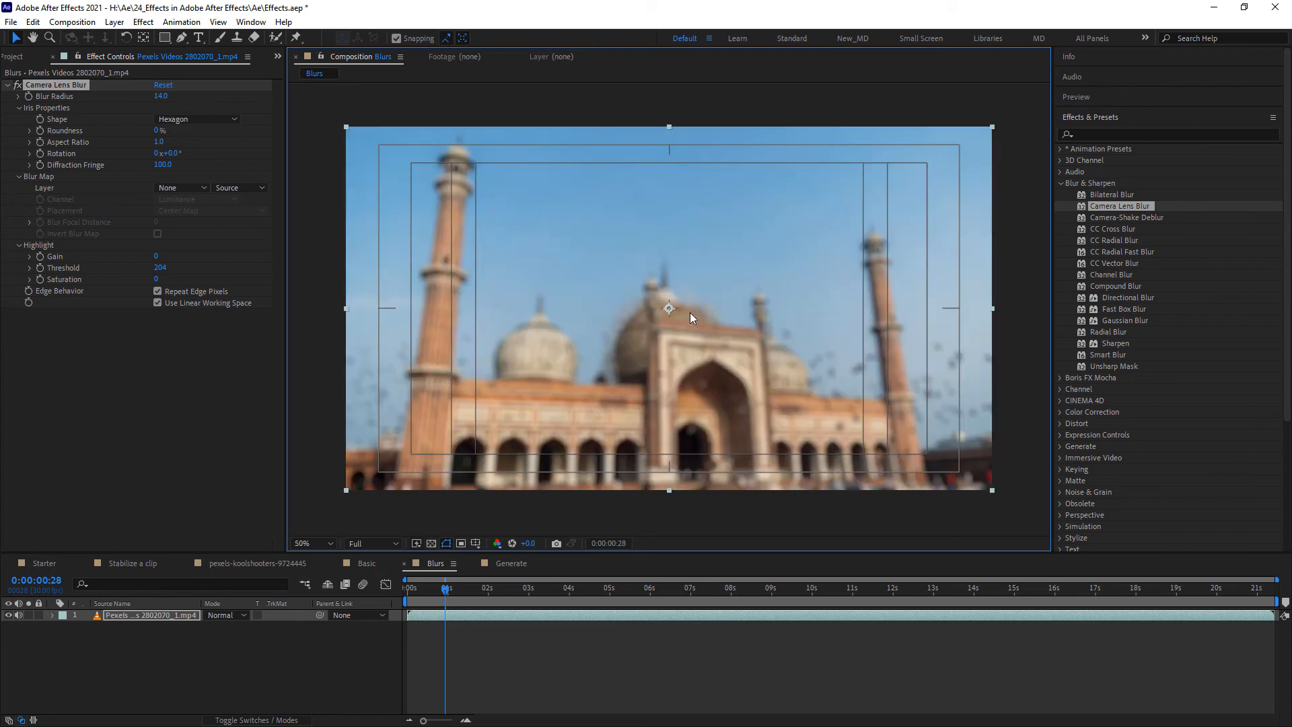
click(436, 595)
drag(434, 595, 401, 596)
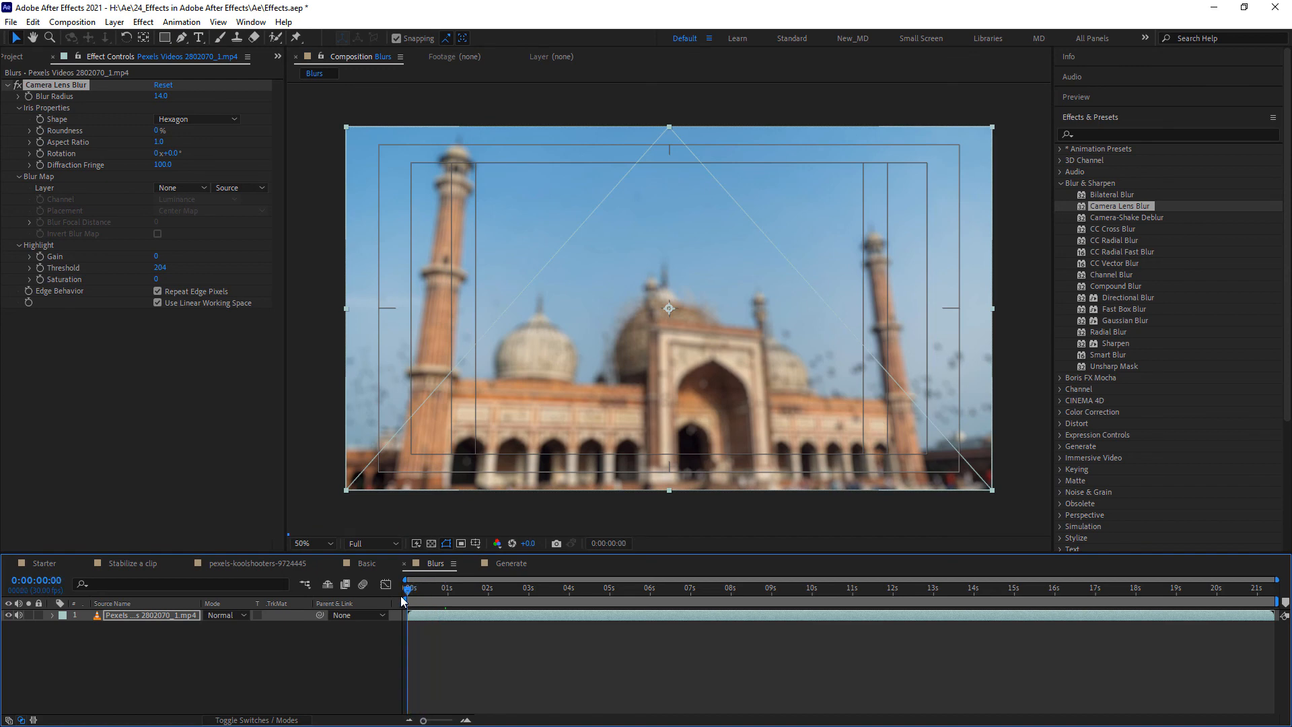
Duplicate the mosque layer, remove Camera Lens Blur from the upper copy, and check the clip over its first frames
click(141, 615)
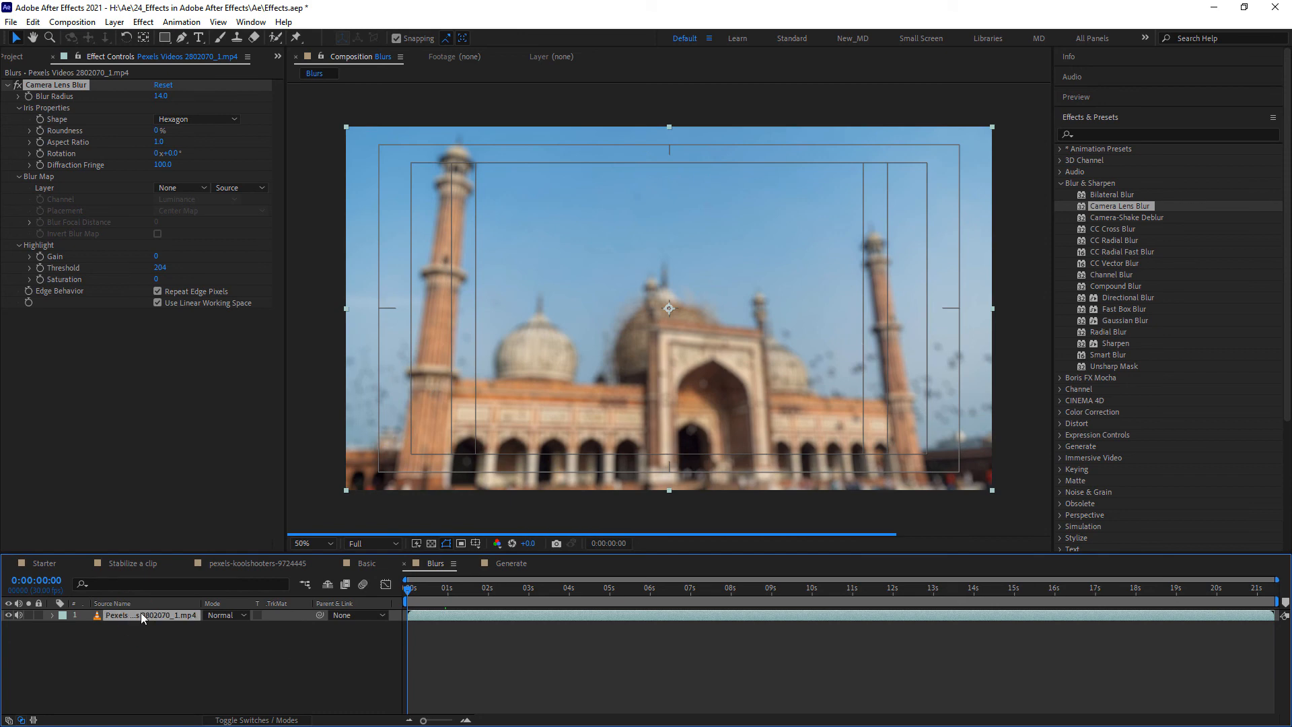
key(ctrl+d)
click(75, 86)
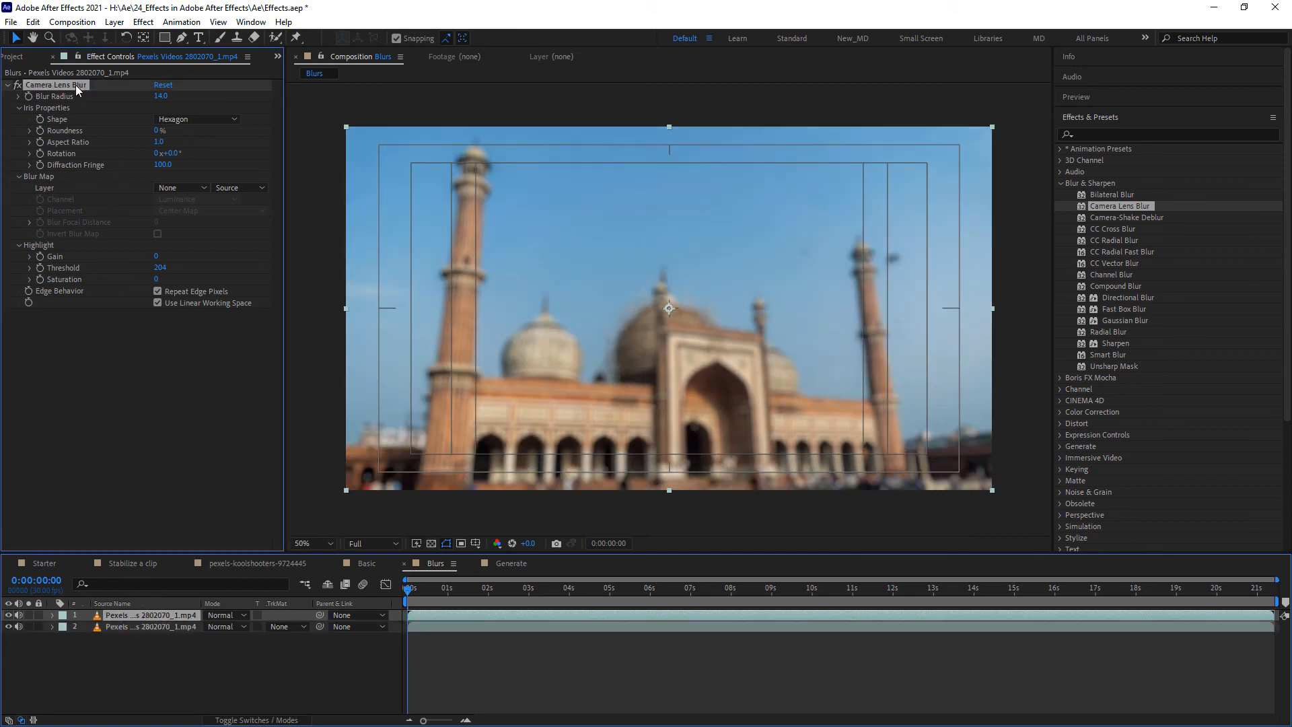
key(Delete)
click(188, 627)
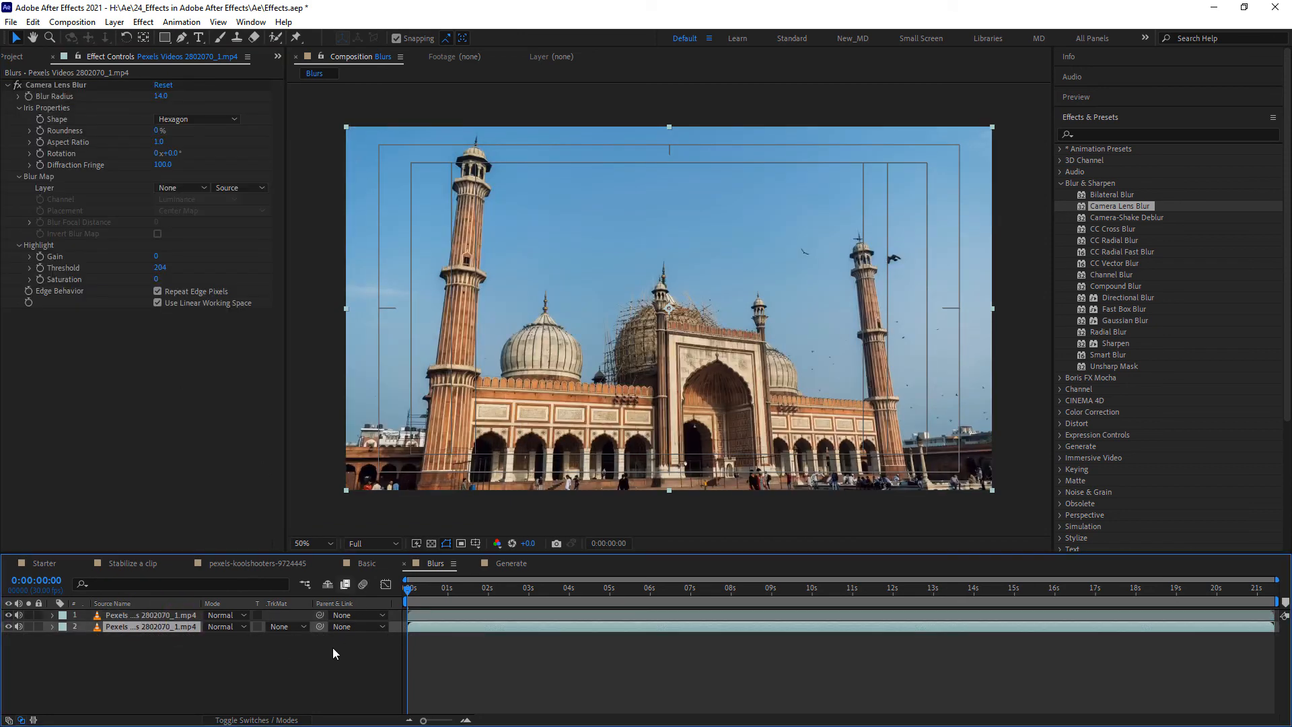
drag(408, 596, 433, 601)
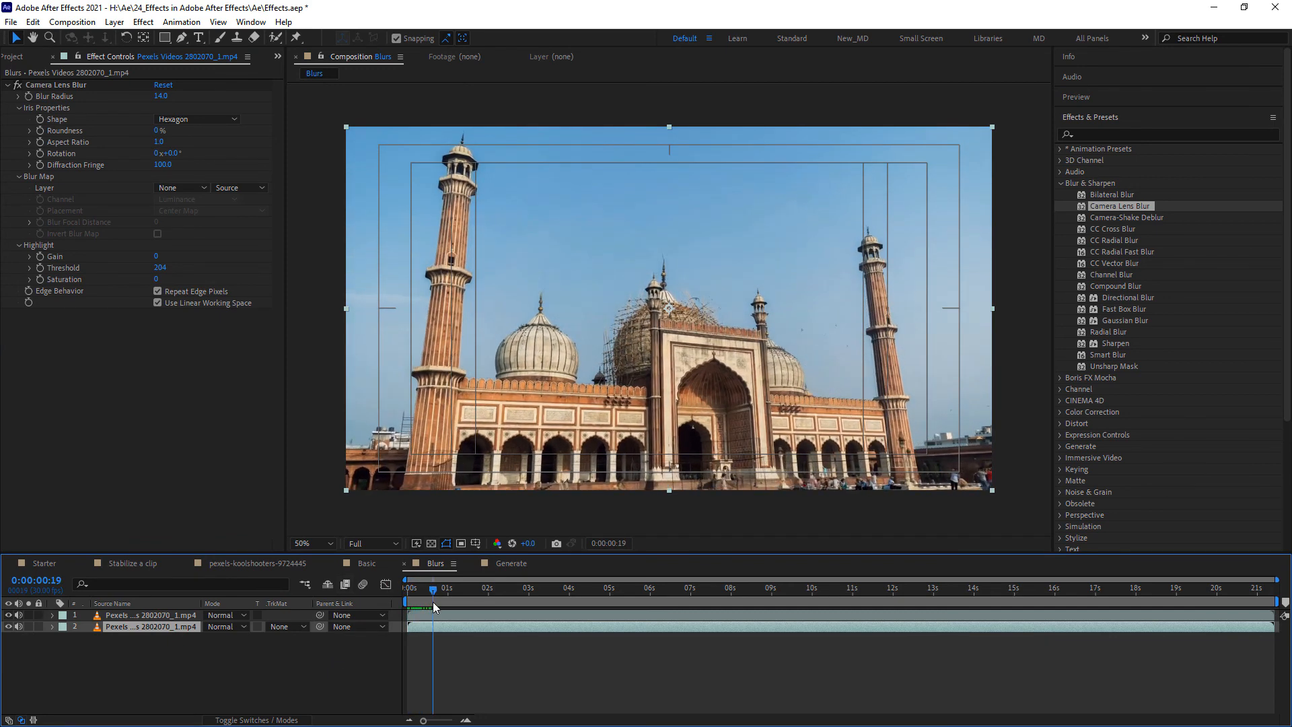
Apply Fast Box Blur to the upper copy and hide that layer to preview the lens-blurred layer beneath
click(179, 616)
drag(1116, 308, 418, 592)
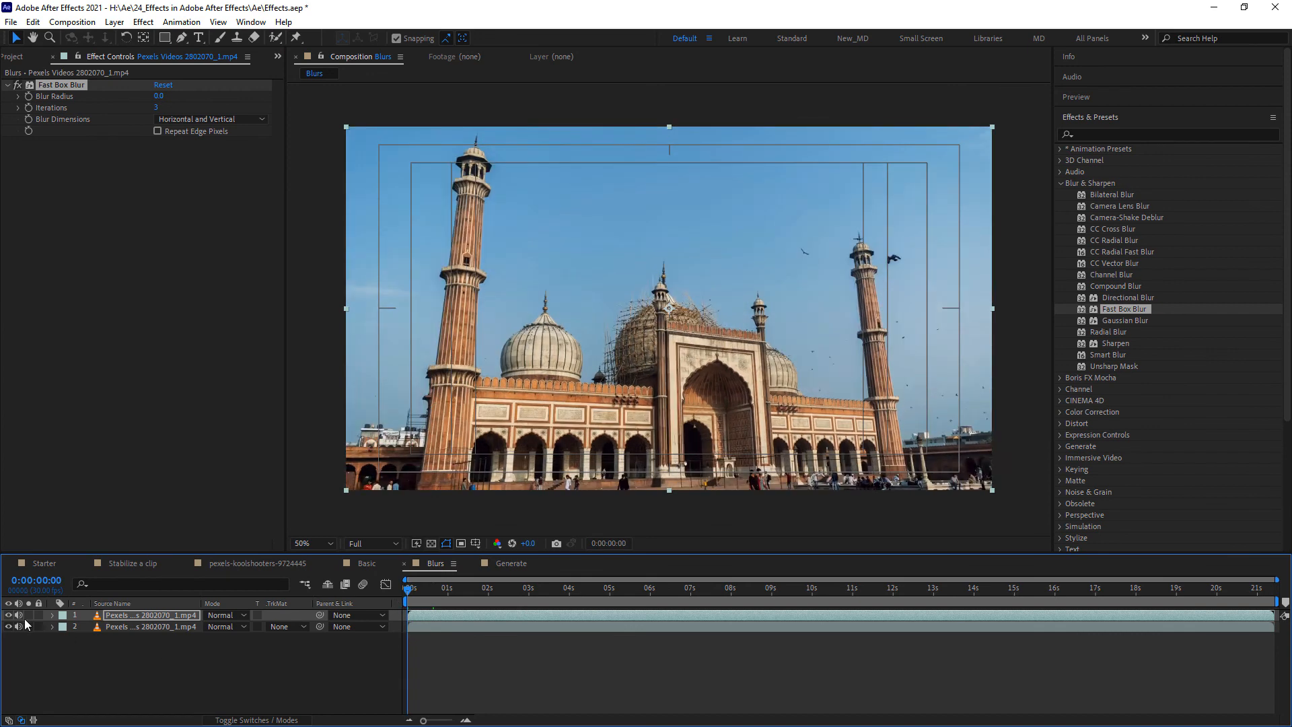
click(8, 615)
drag(409, 591, 475, 599)
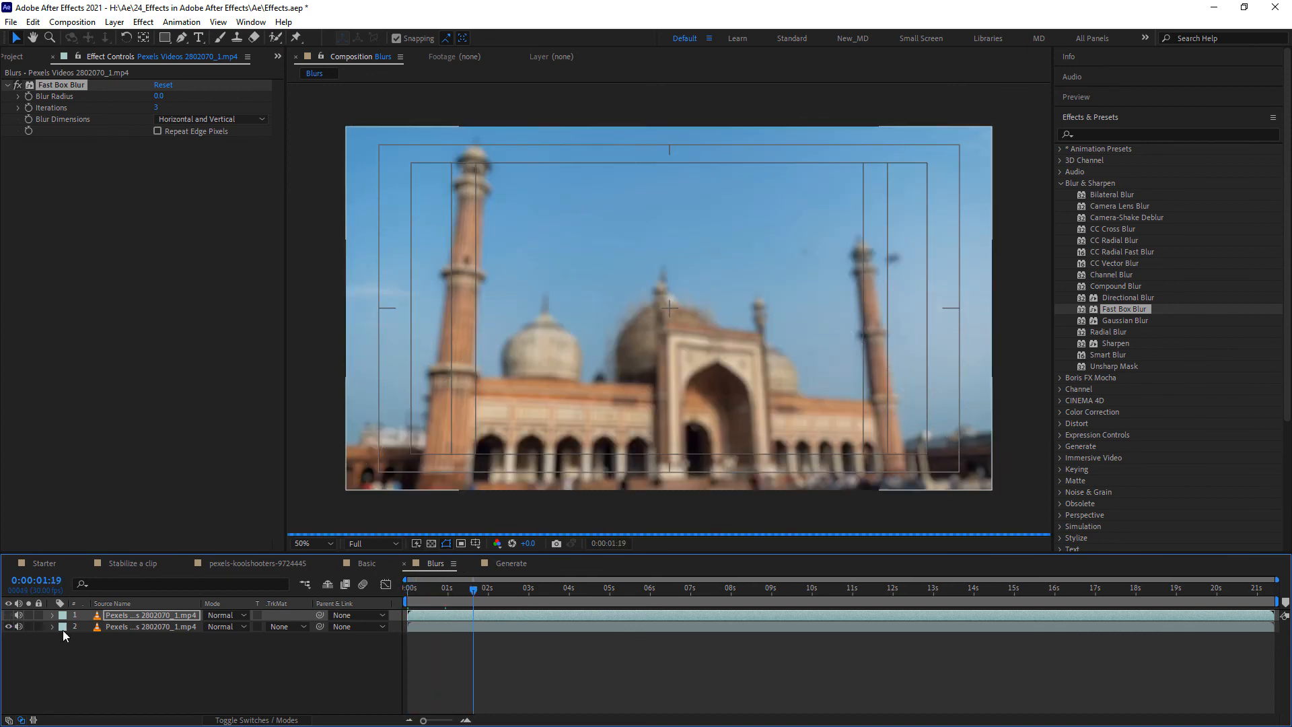
Hide the lens-blurred lower layer, show the upper one again, and turn off the Title/Action Safe guides
click(9, 626)
click(8, 615)
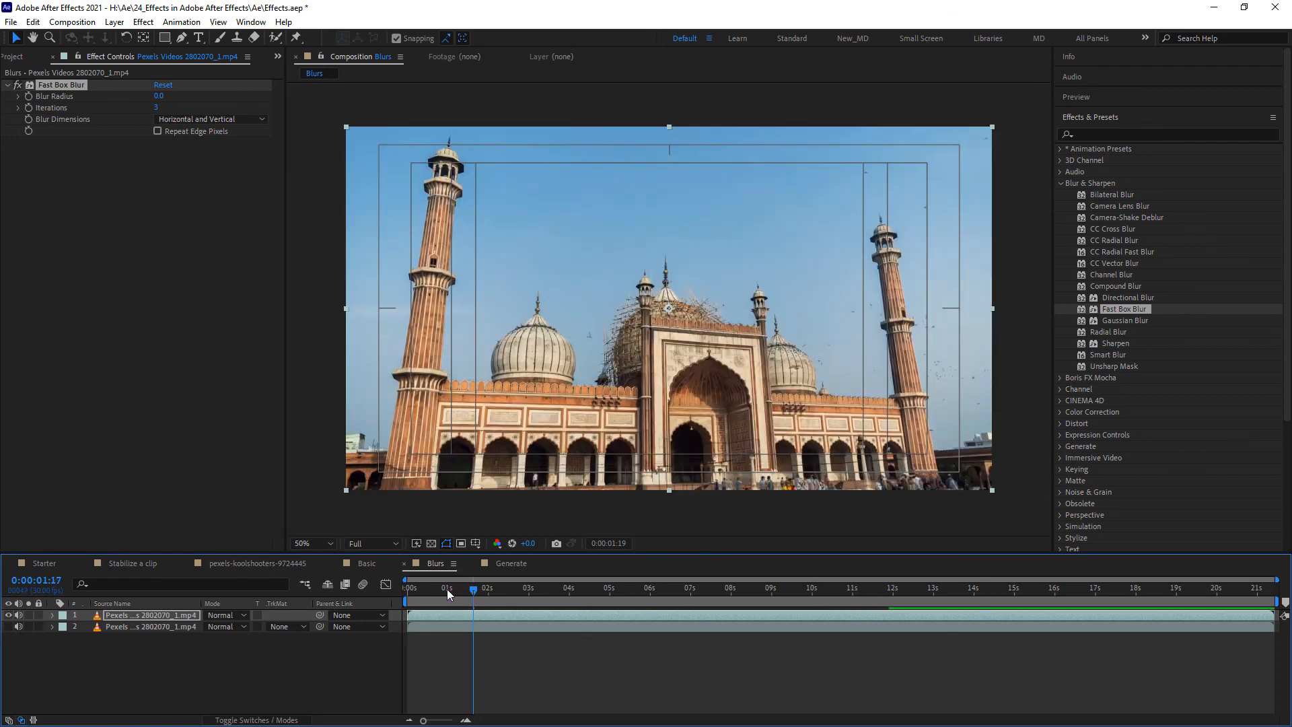
drag(447, 588, 402, 590)
click(475, 543)
click(525, 559)
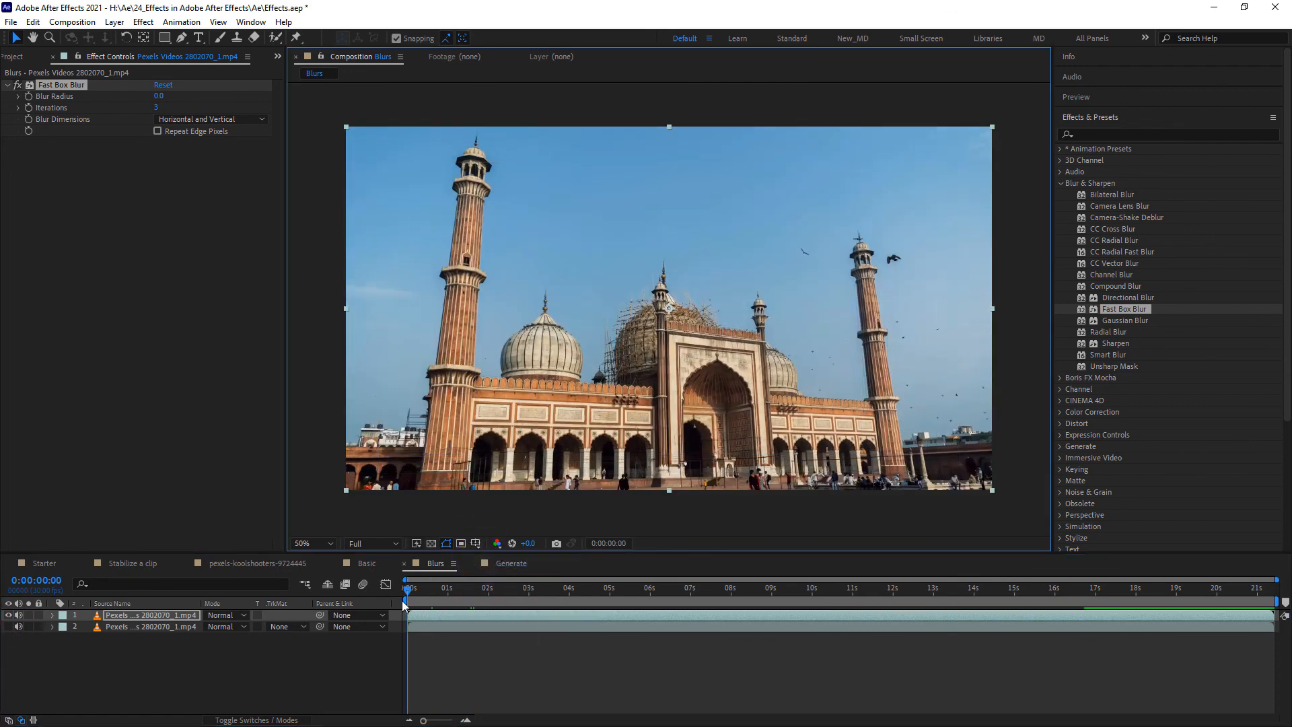
At 0:00:03:10, set the upper layer's Fast Box Blur to Blur Radius 17 with Repeat Edge Pixels on
drag(413, 590, 541, 622)
mouse_move(159, 96)
mouse_down()
mouse_move(187, 99)
mouse_move(174, 98)
mouse_up()
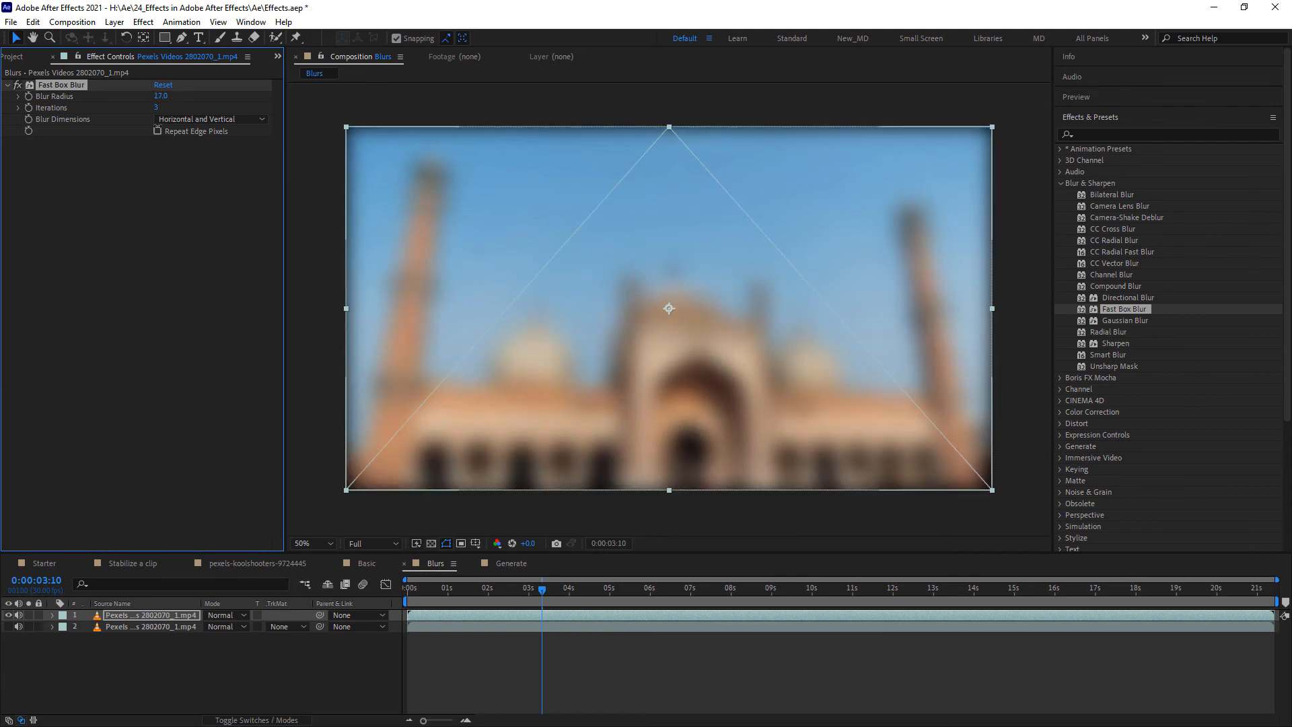
click(157, 131)
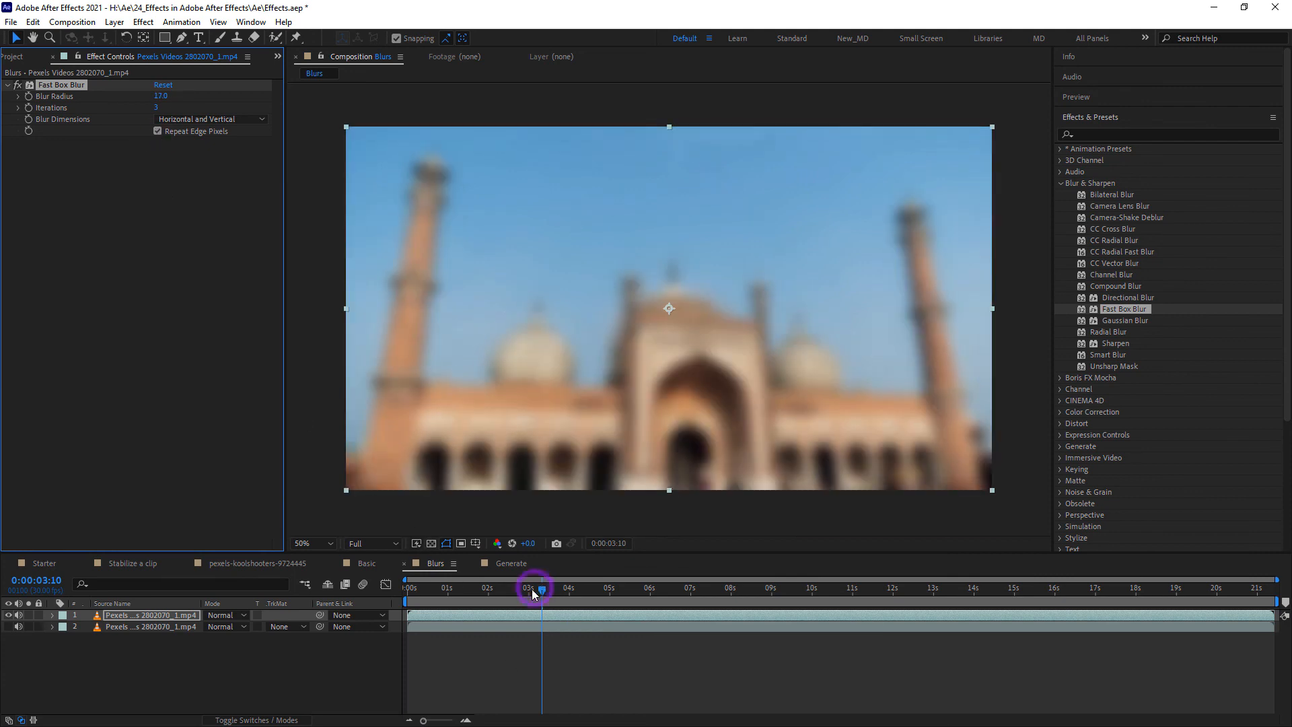
Preview the Fast Box Blur result by playing the composition from the first frame
drag(533, 592, 397, 604)
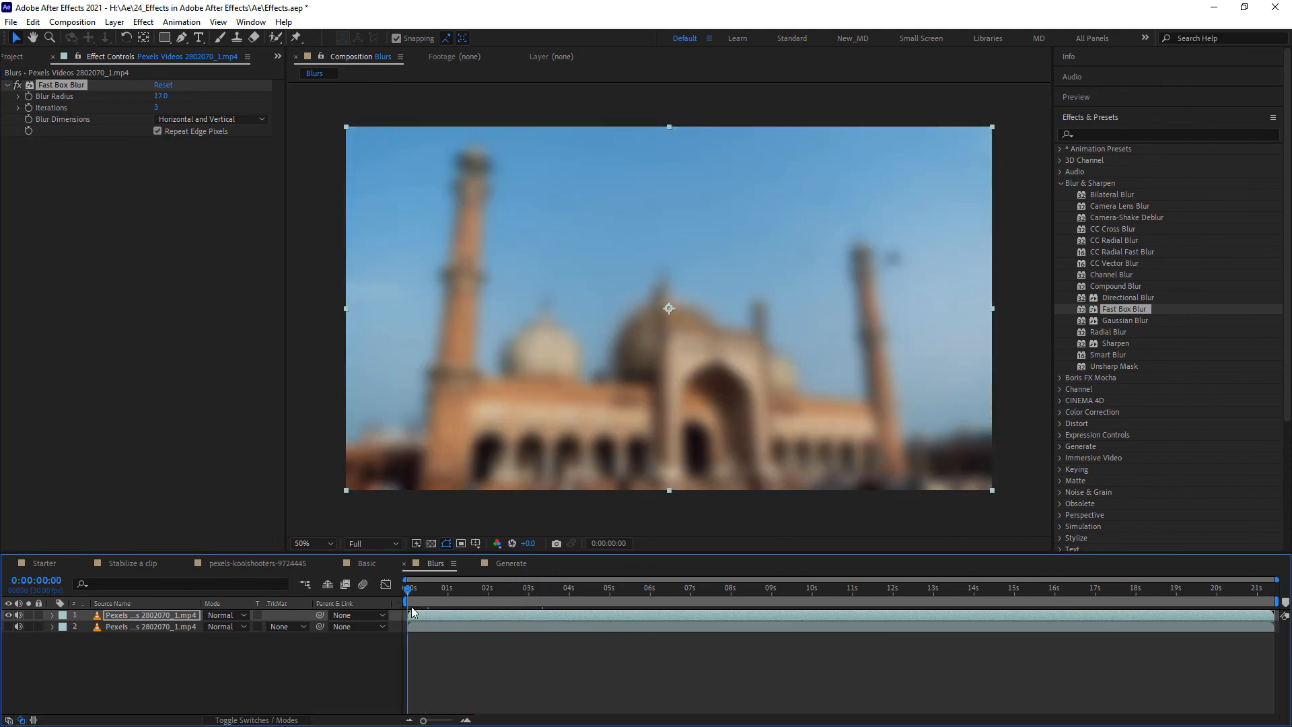
key(space)
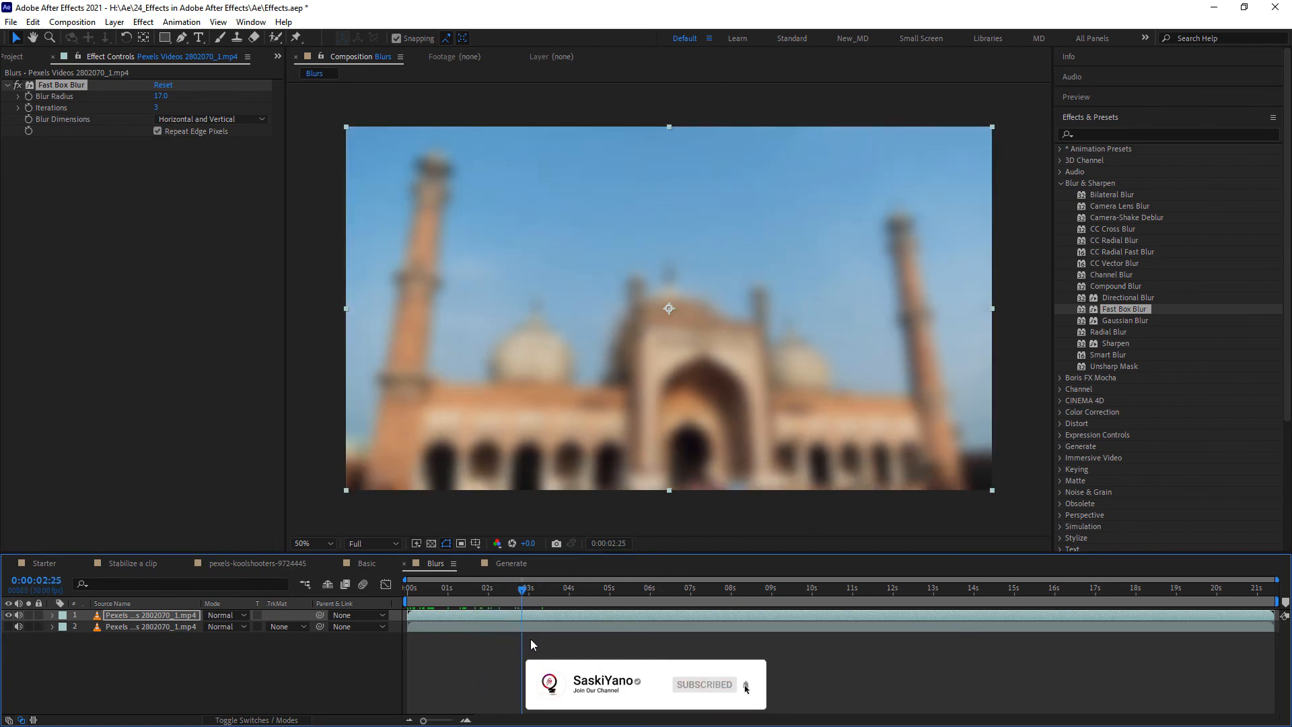
drag(530, 639, 440, 639)
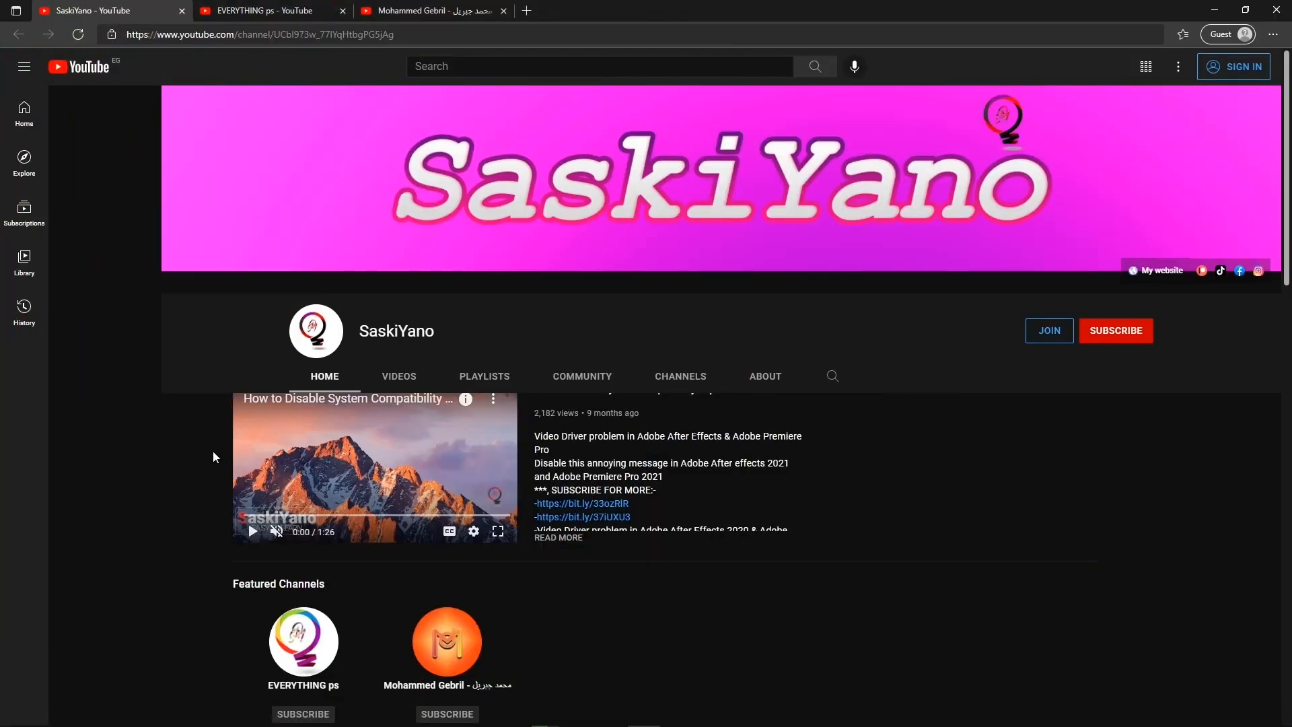
In the browser, look through the SaskiYano YouTube channel's home page and its playlists
scroll(697, 422, down, 7)
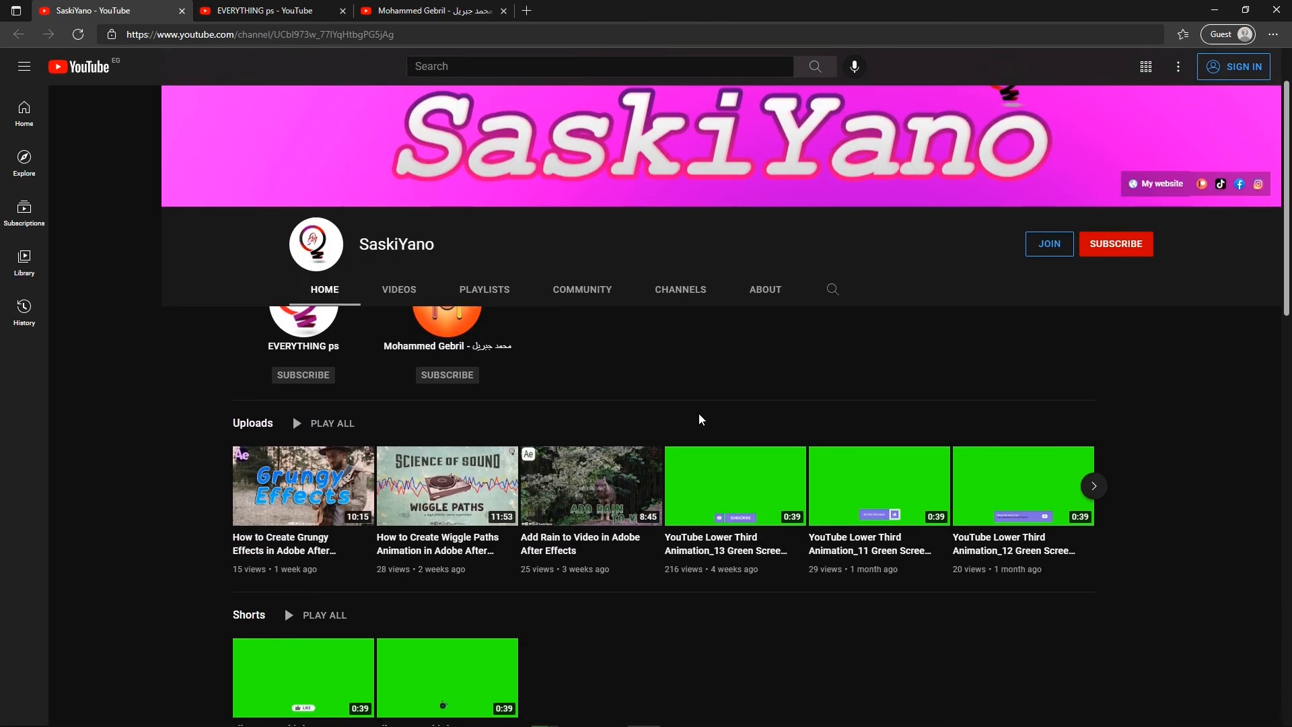
scroll(651, 476, down, 10)
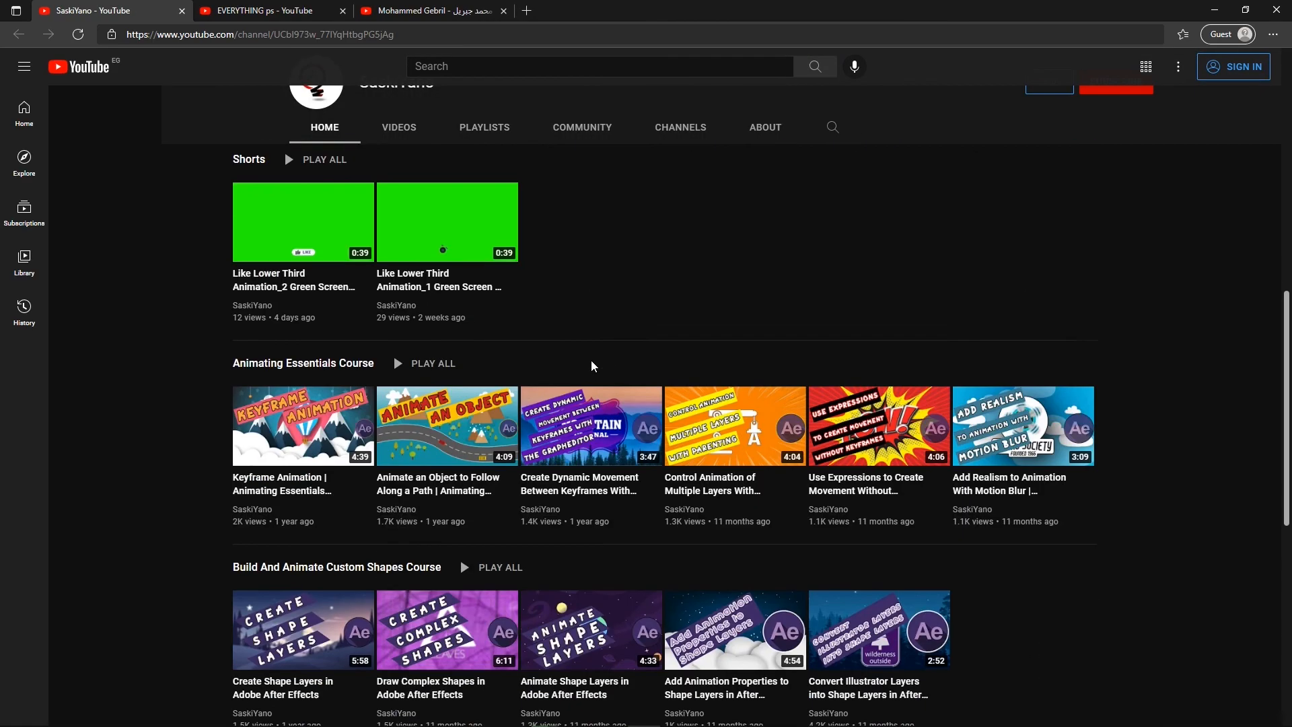
scroll(229, 391, up, 15)
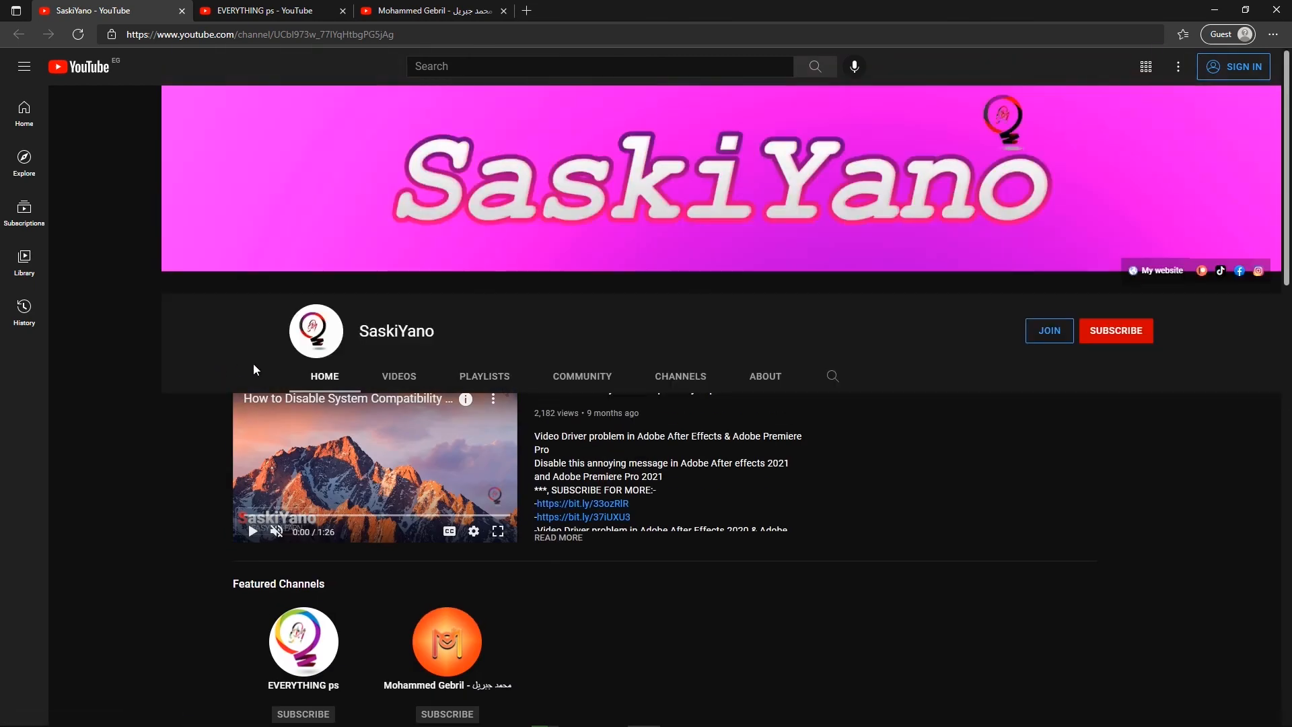
click(483, 374)
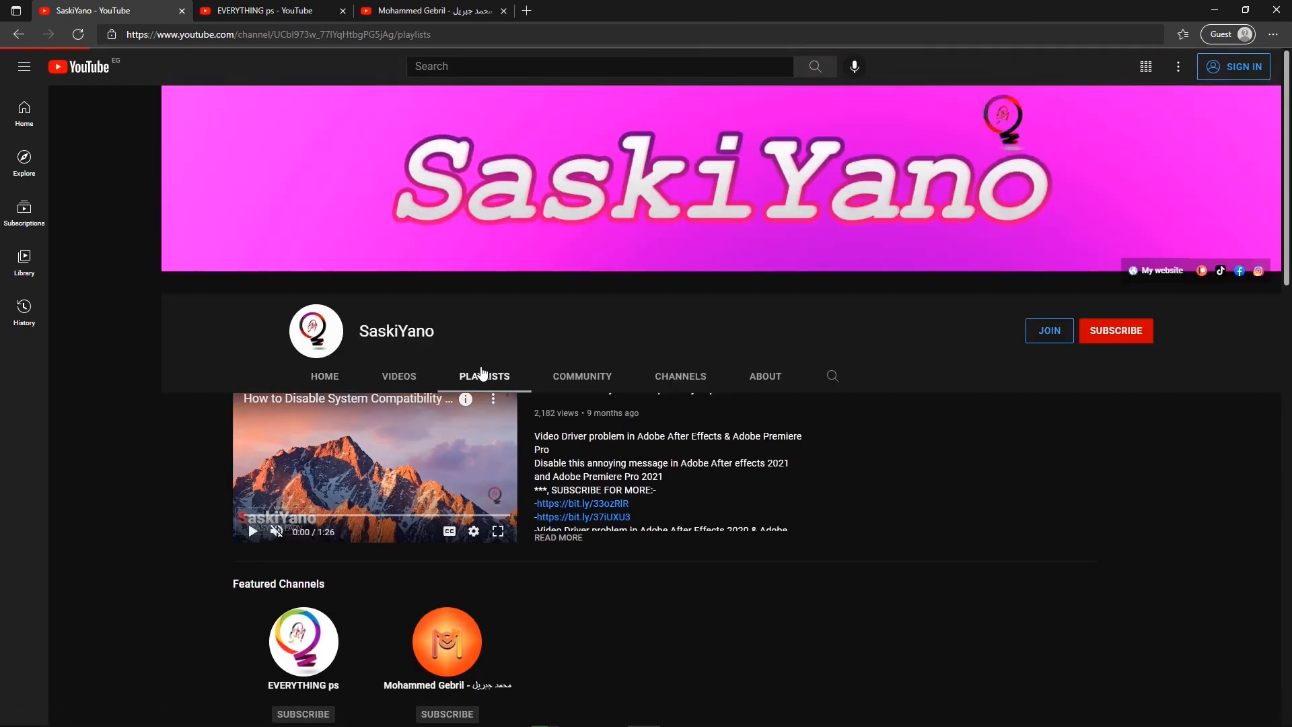
scroll(187, 460, down, 3)
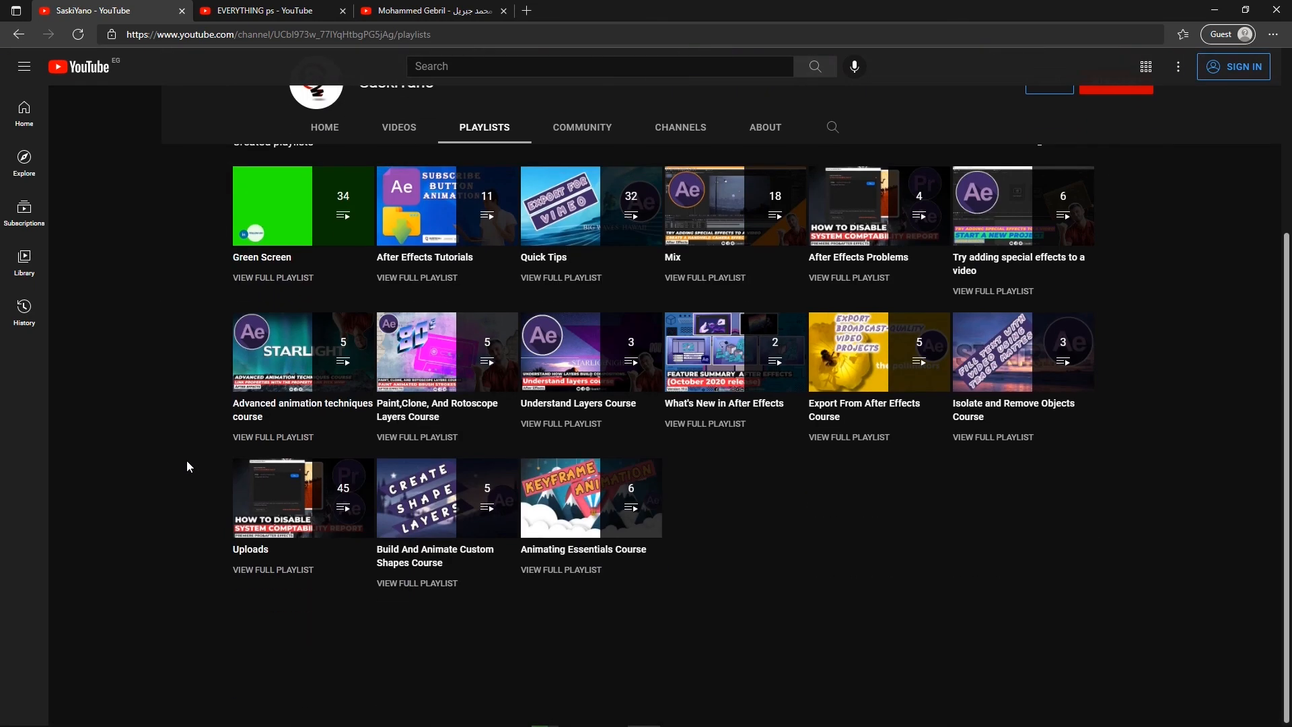
scroll(187, 460, up, 3)
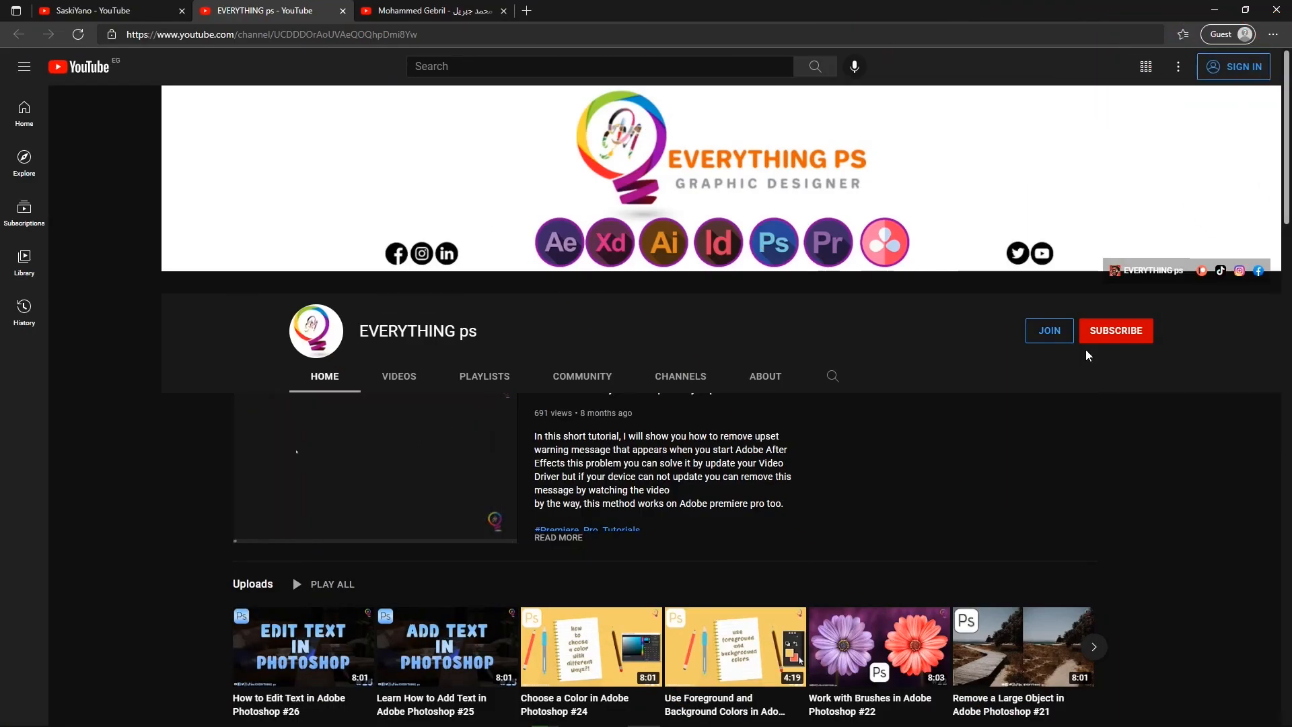
Look through the course and playlist sections on the EVERYTHING ps YouTube channel's home page, down to Featured Channels
scroll(199, 475, down, 6)
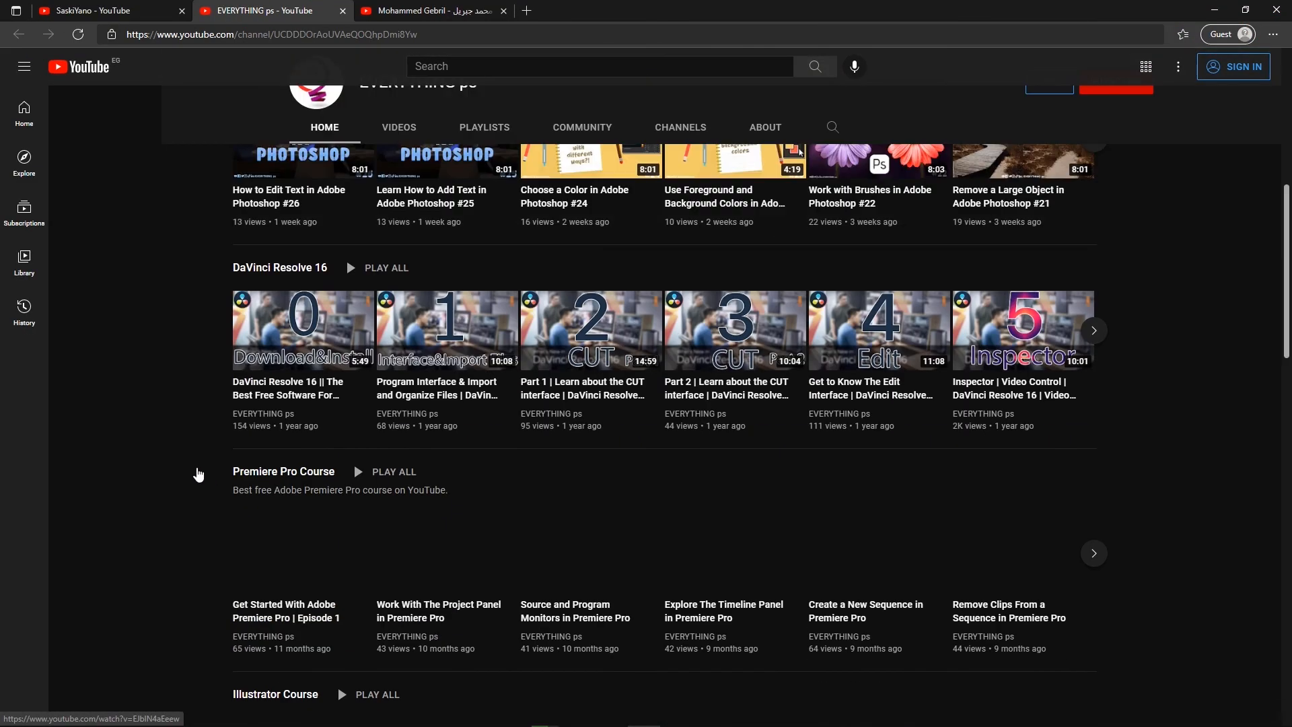
scroll(180, 411, down, 1)
scroll(181, 409, down, 4)
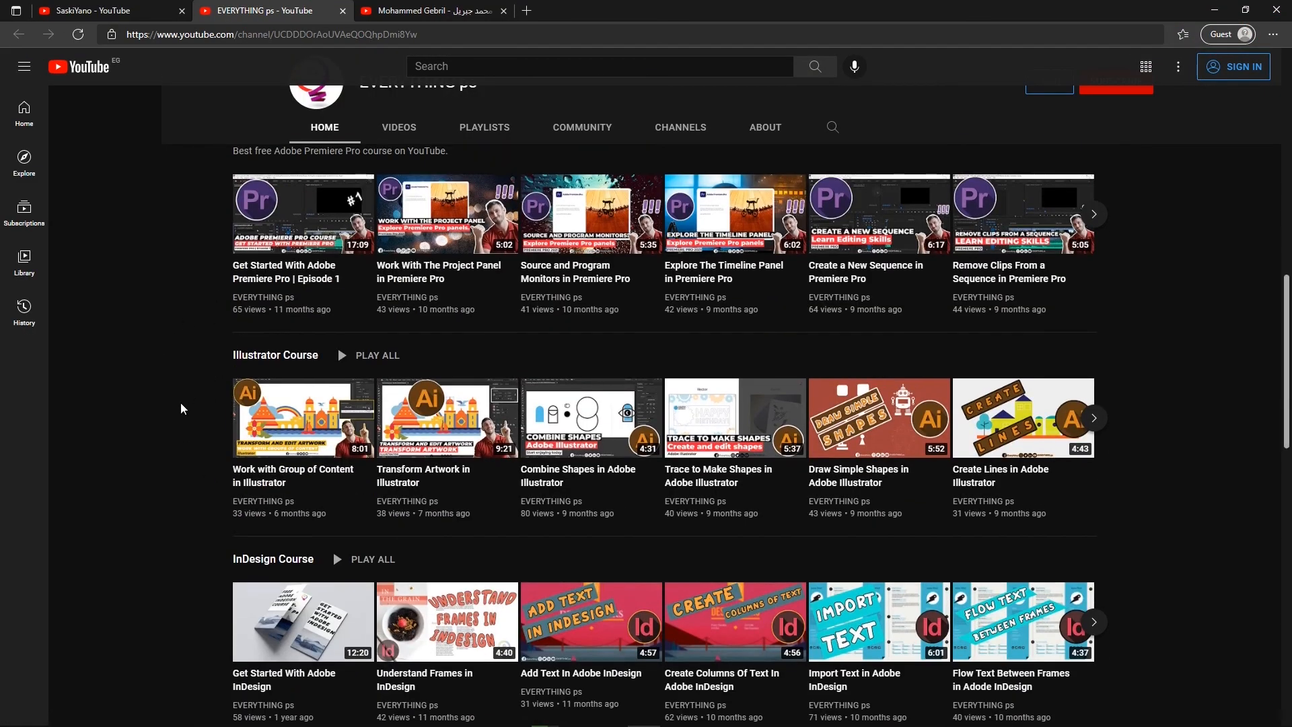
scroll(181, 409, down, 10)
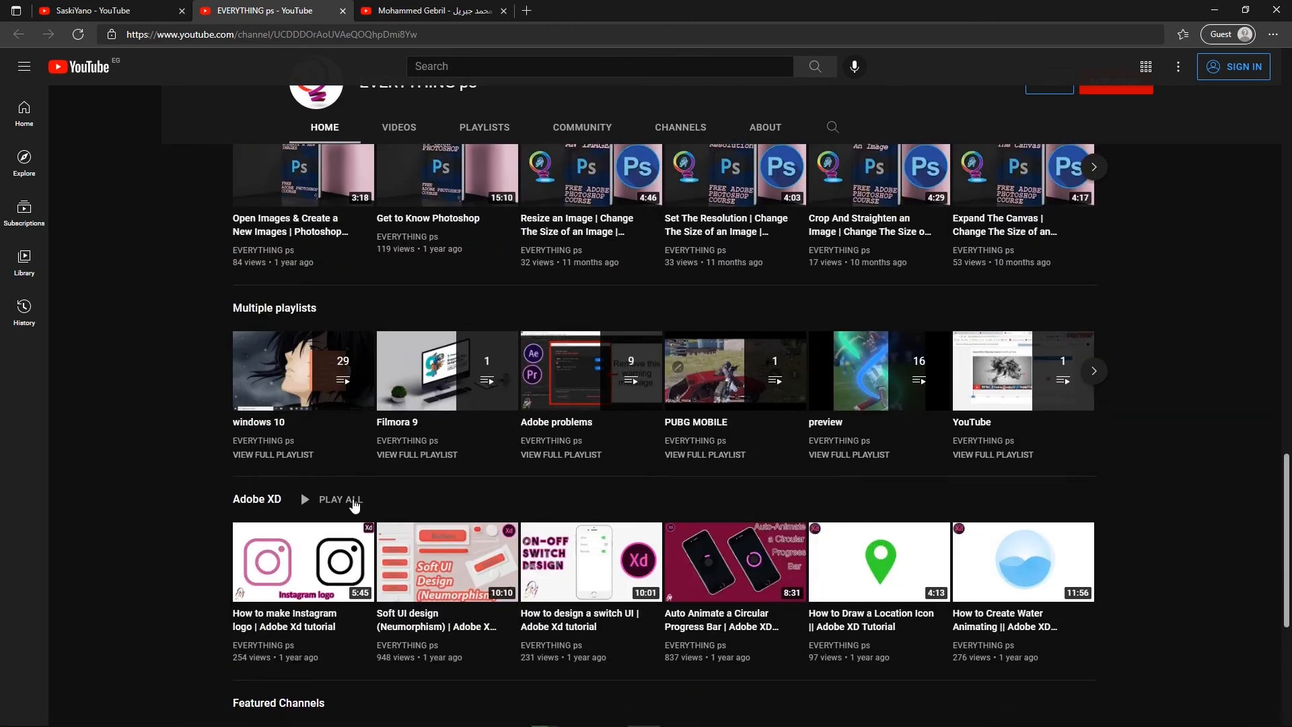
scroll(196, 495, down, 5)
scroll(196, 496, up, 20)
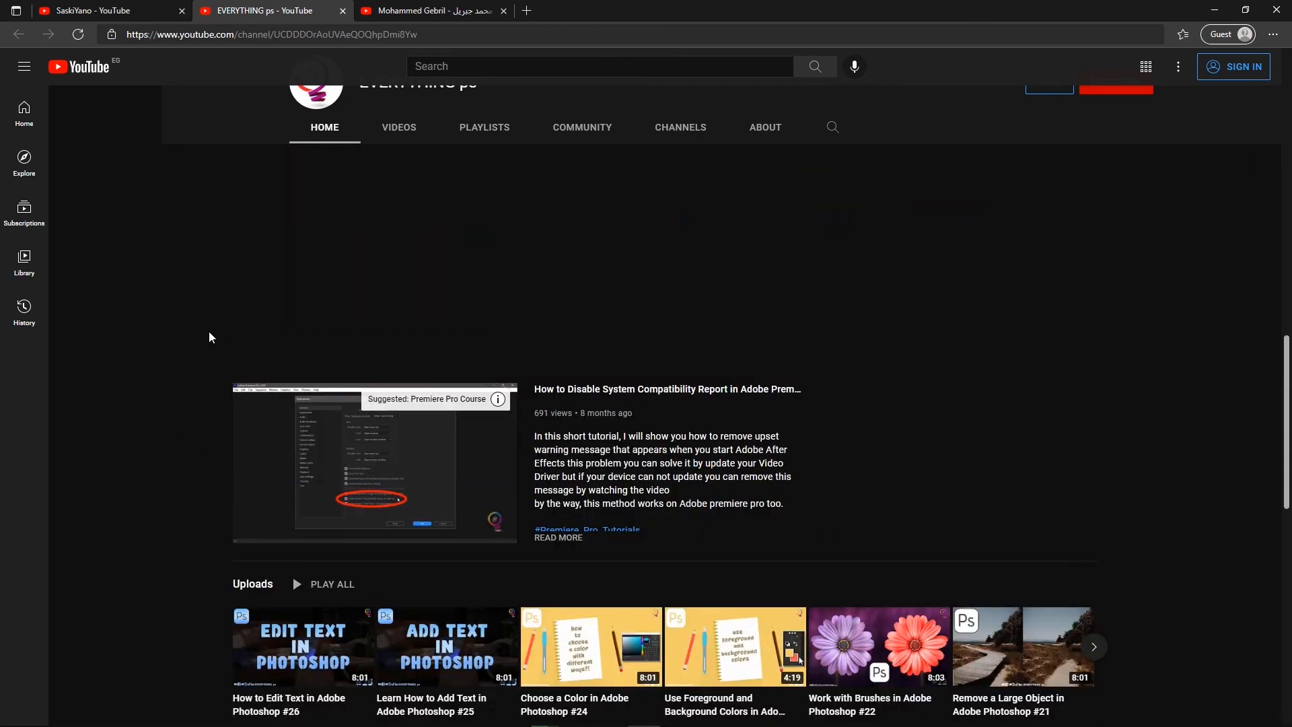
Switch to the third open YouTube channel, look over its home page, and show its list of videos
key(ctrl+Tab)
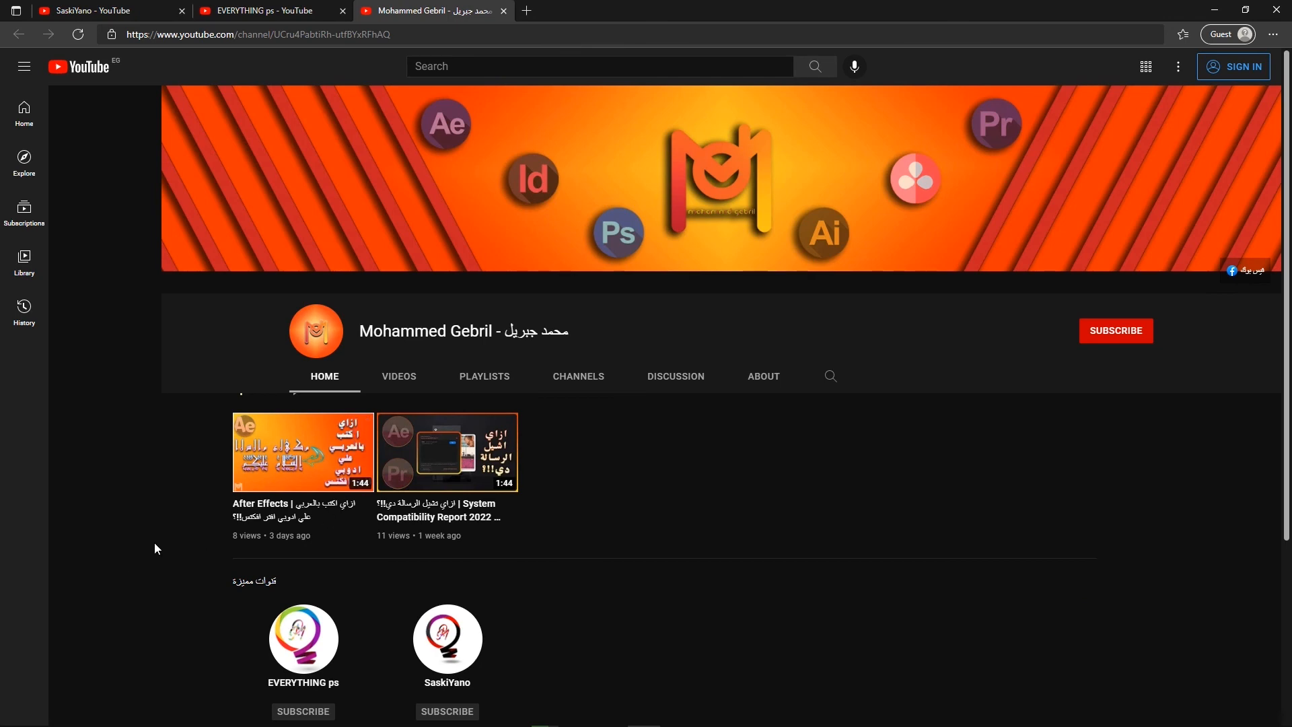
scroll(202, 543, down, 3)
scroll(268, 539, up, 3)
click(412, 379)
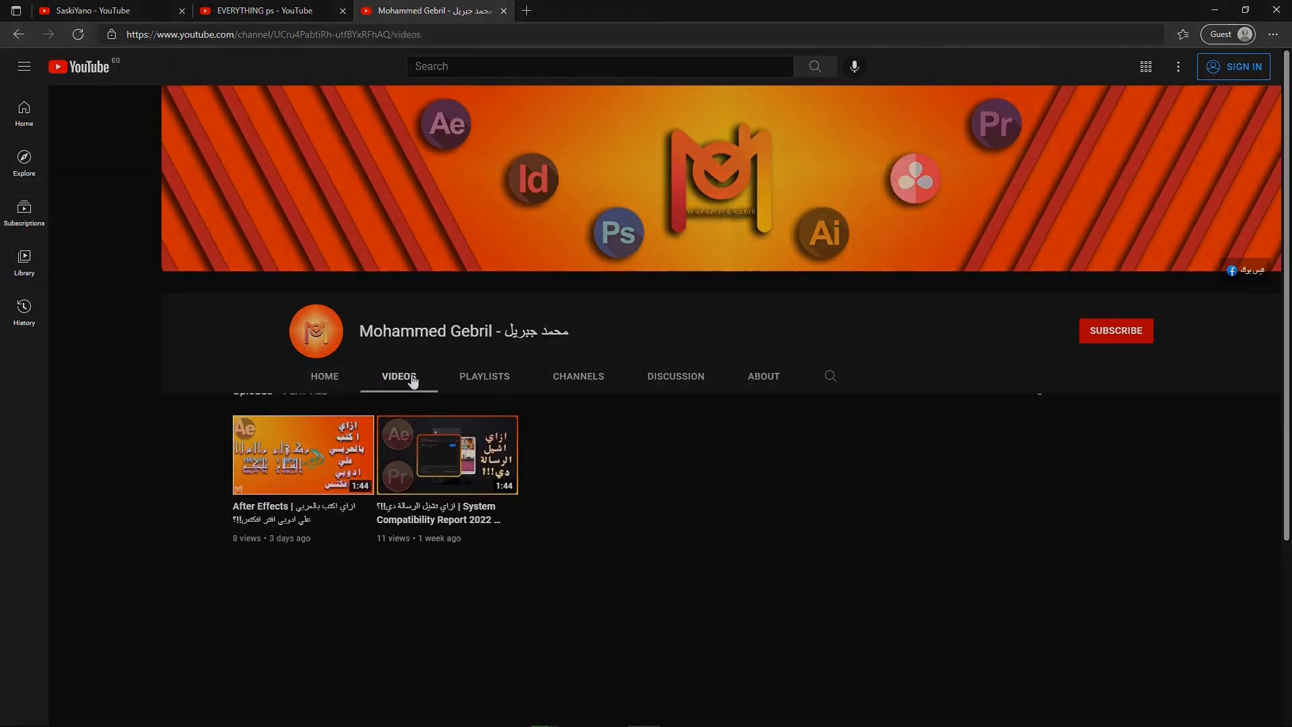